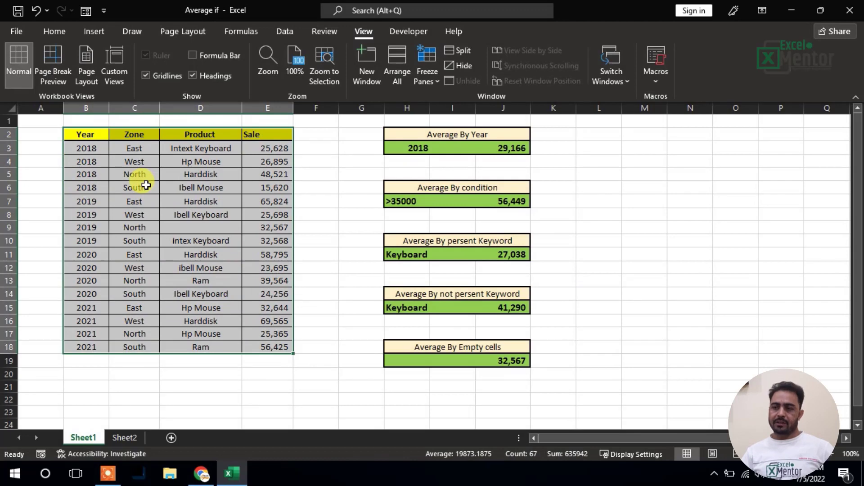
Examine the sales table's Year, Zone, Product and Sale columns and the entries of its first record.
click(194, 198)
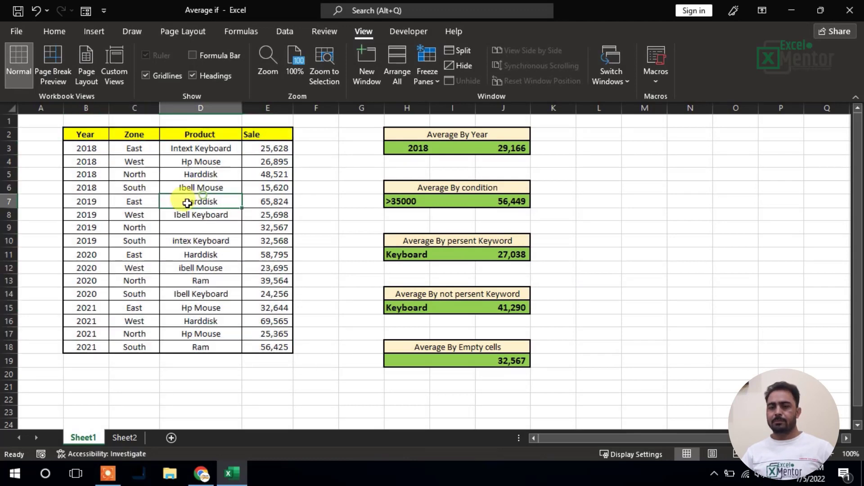
drag(85, 138, 250, 315)
click(251, 316)
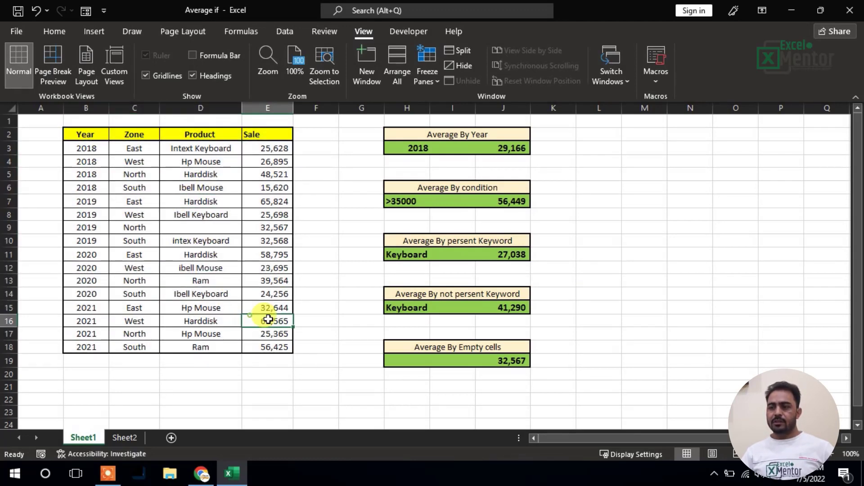
drag(85, 135, 91, 329)
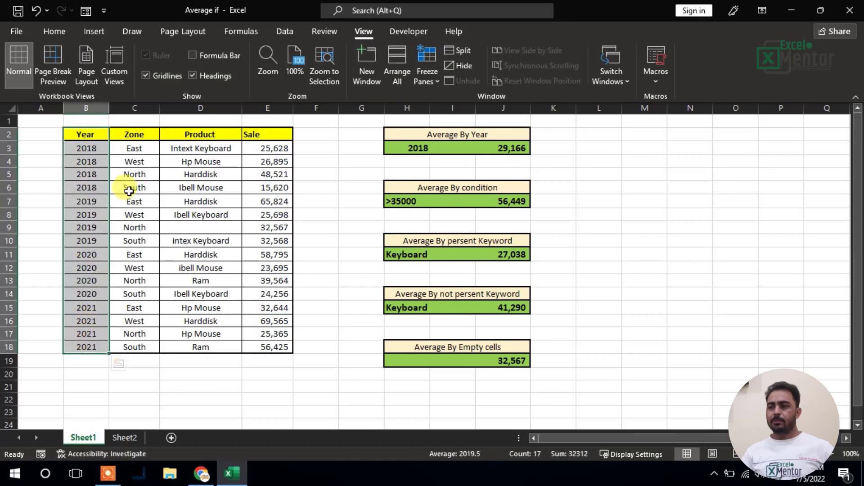
drag(134, 135, 134, 334)
drag(197, 141, 203, 334)
drag(270, 135, 268, 376)
click(88, 149)
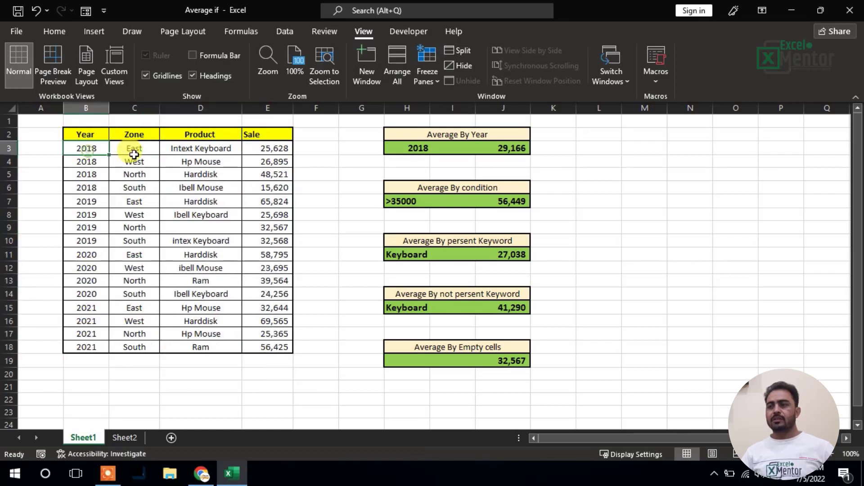
click(136, 149)
click(178, 149)
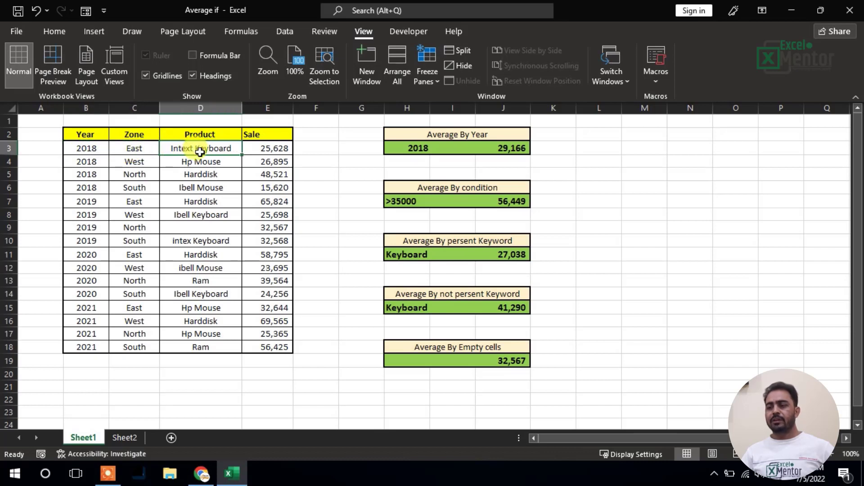
click(269, 149)
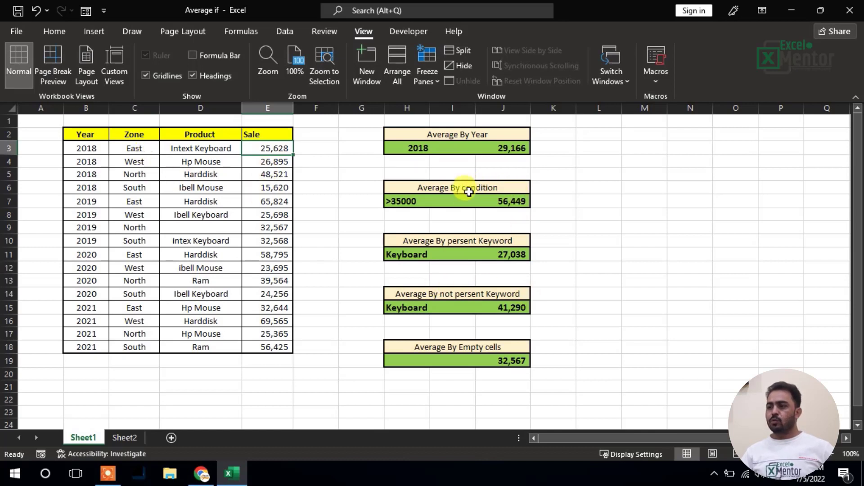
Set the year criterion in the Average By Year block to 2019 and check its average.
click(427, 134)
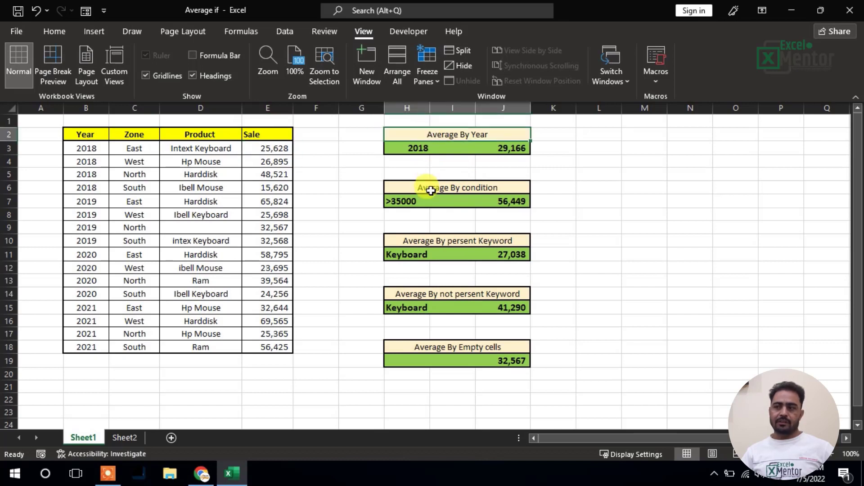
click(412, 150)
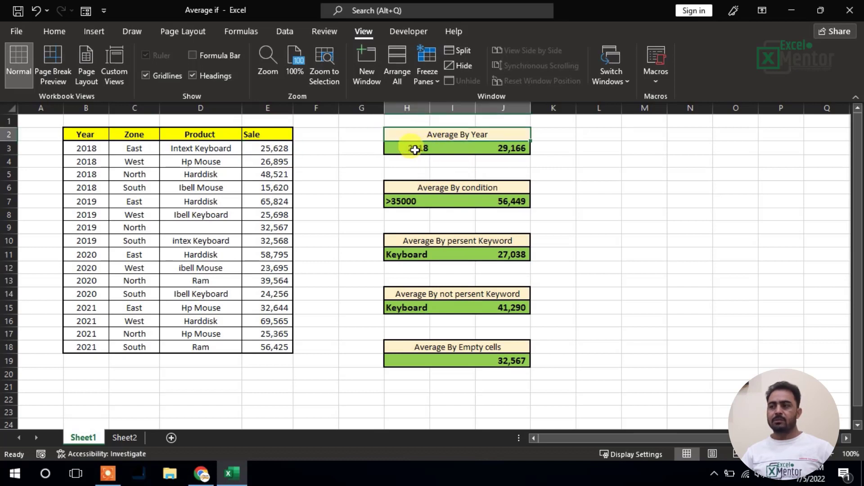
click(417, 148)
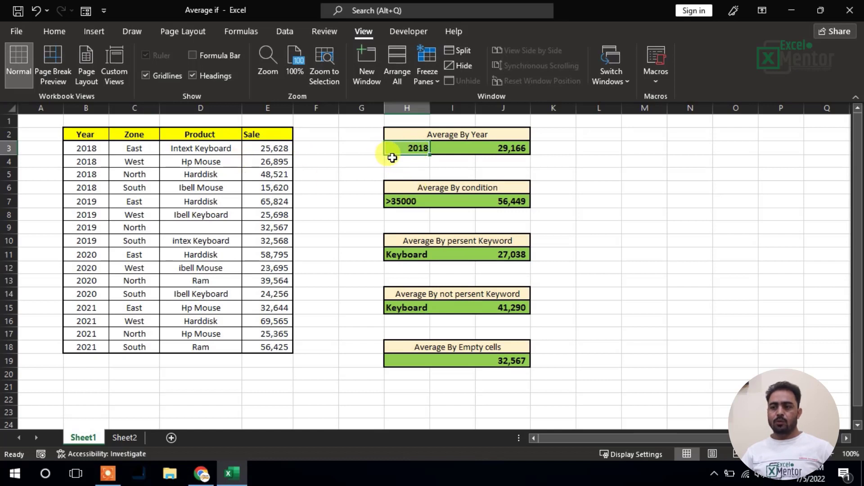
drag(99, 149, 86, 346)
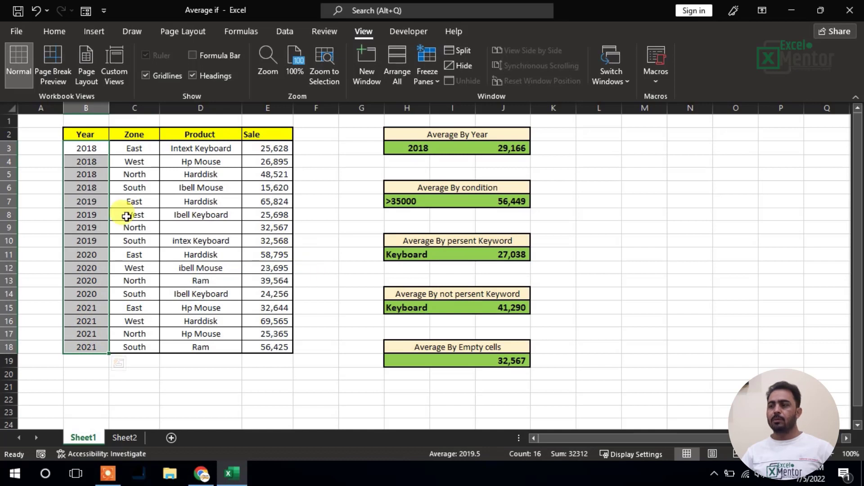
click(414, 148)
text(2)
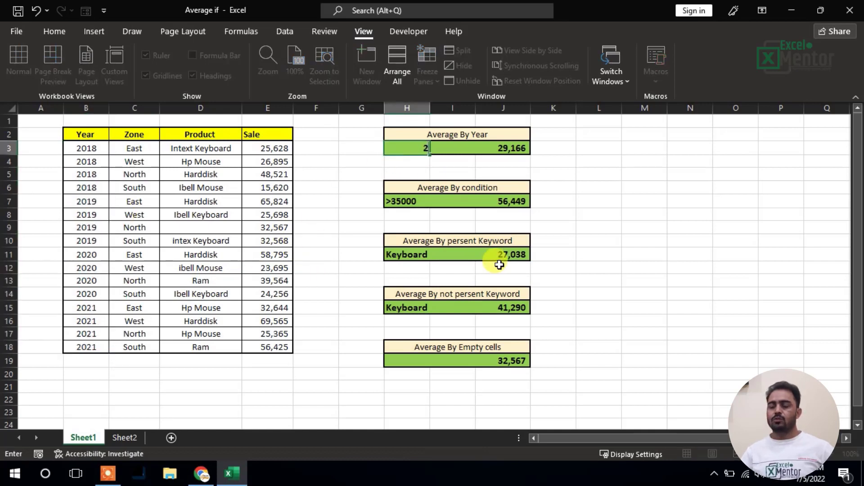
text(019)
key(Return)
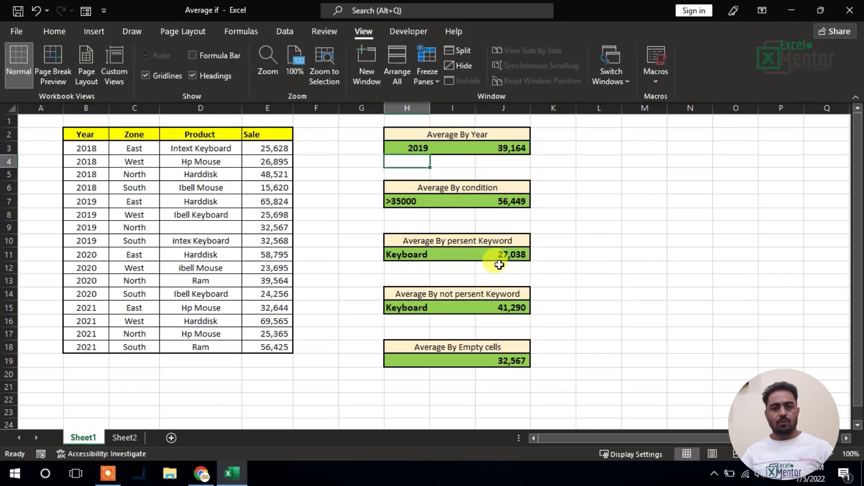
click(501, 149)
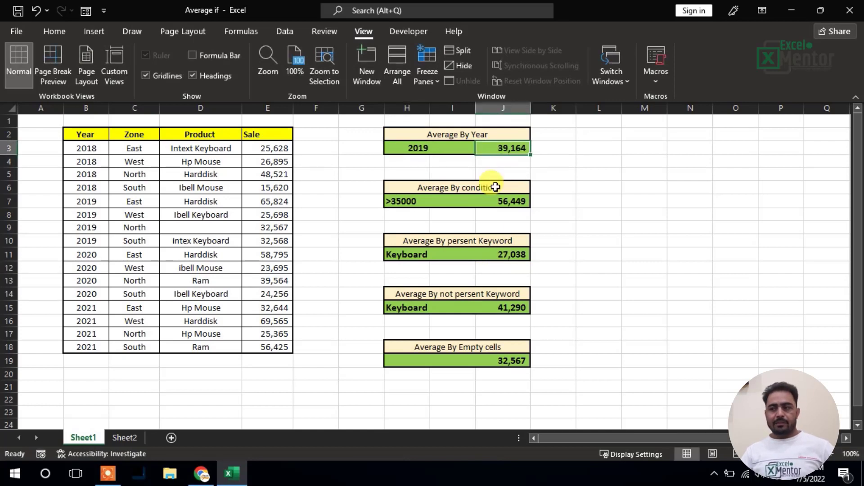
click(534, 172)
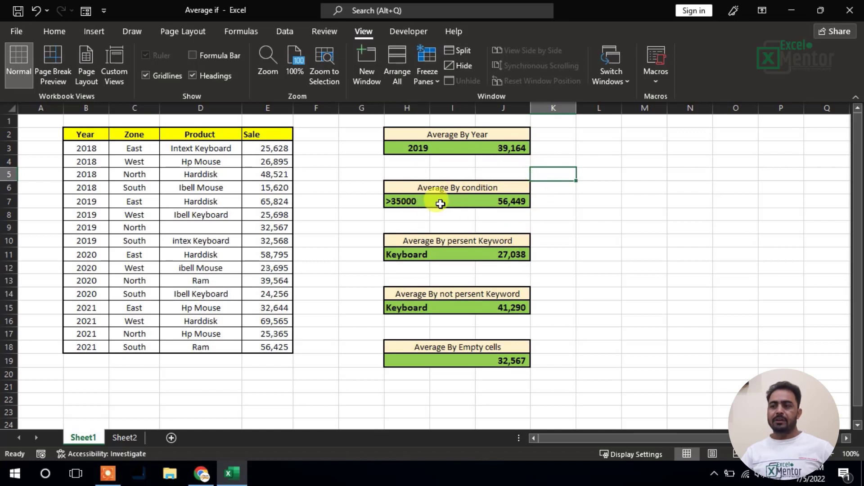
Change the criterion in the Average By condition block to >50000 and check its average.
click(393, 200)
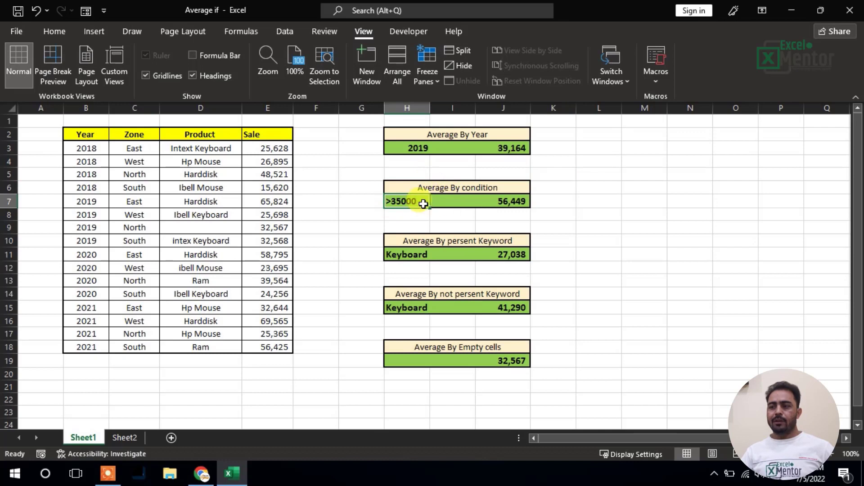
drag(276, 150, 276, 345)
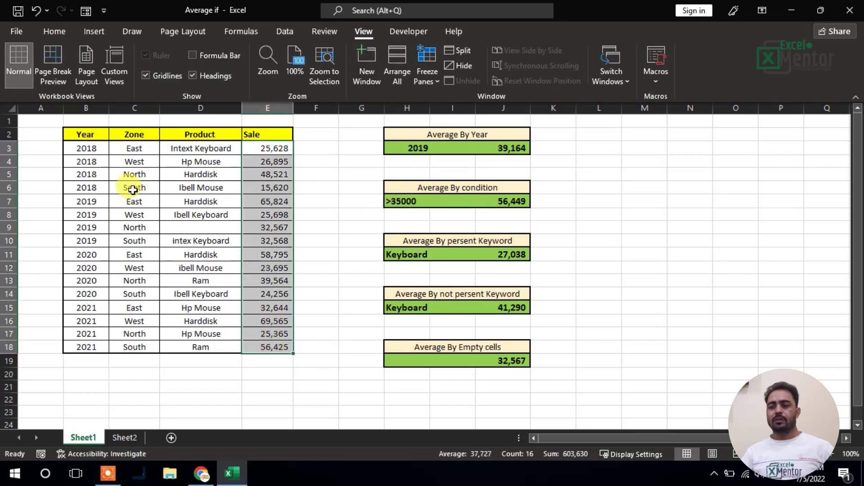
click(90, 150)
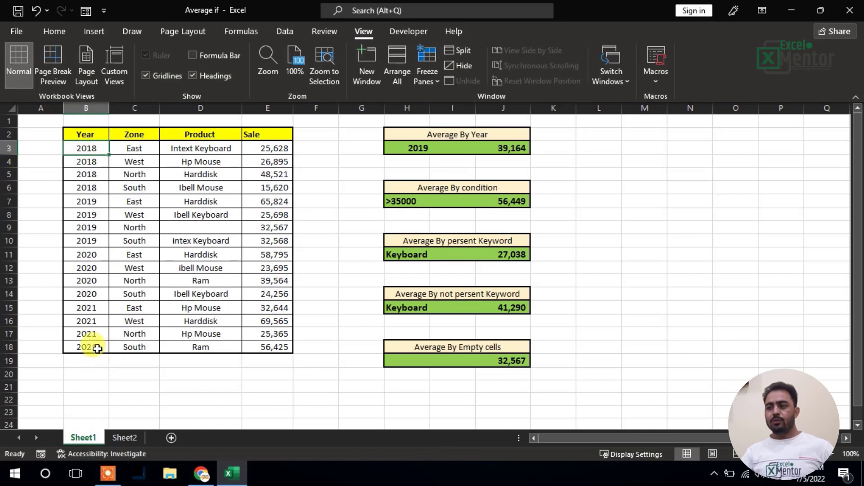
drag(279, 148, 269, 346)
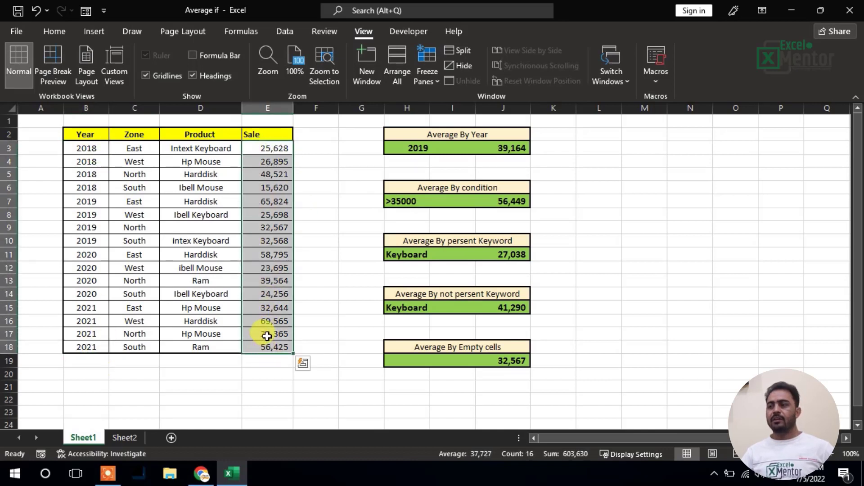
click(410, 201)
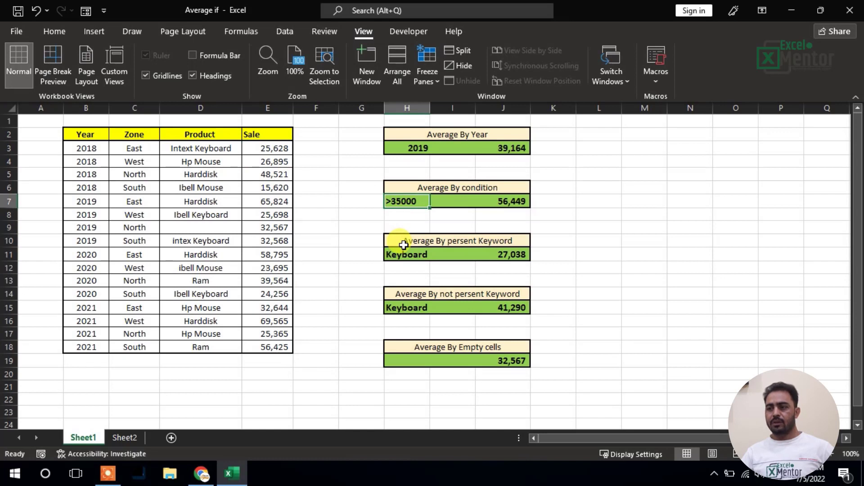
click(284, 161)
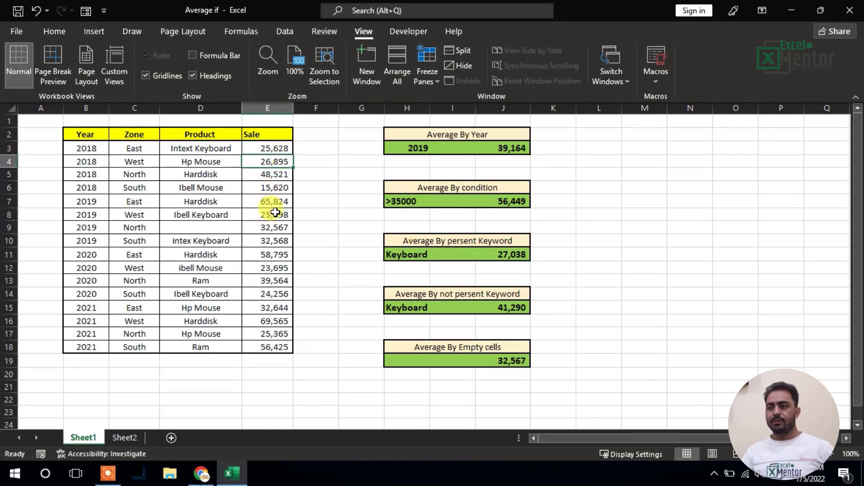
click(400, 202)
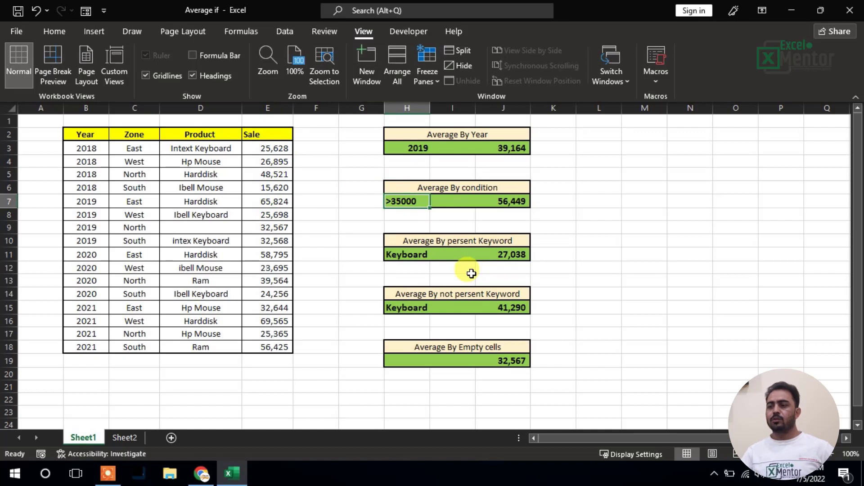
text(>)
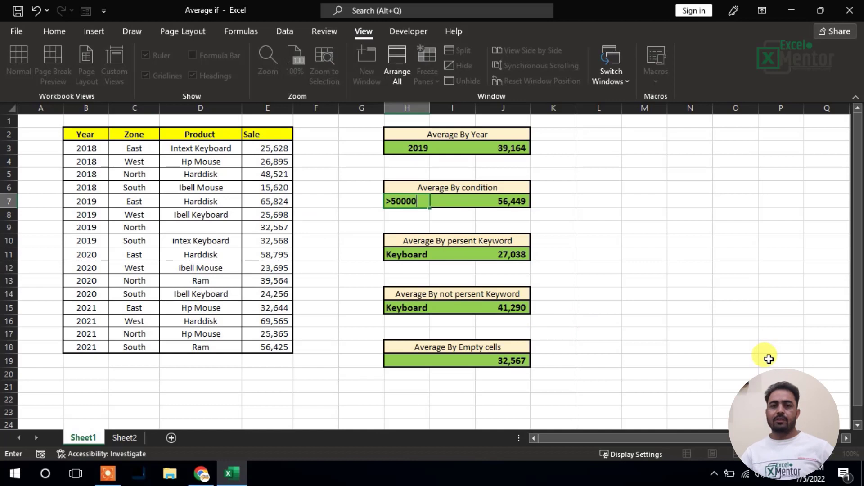
key(Return)
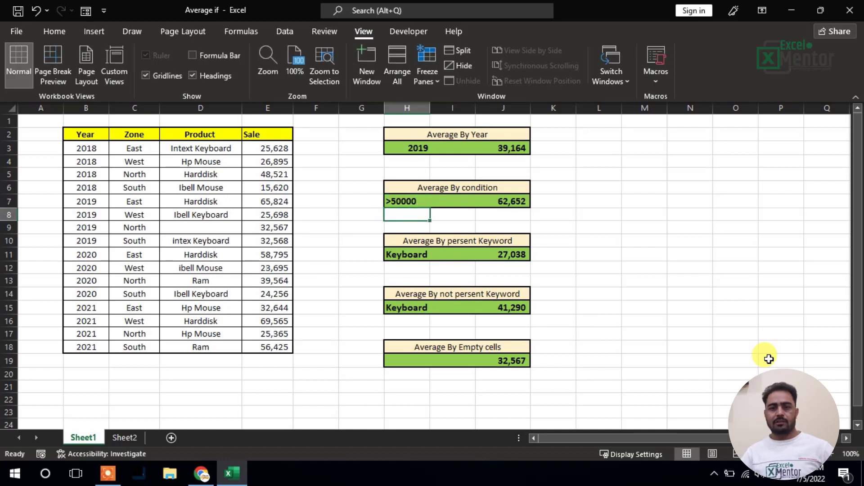
click(516, 204)
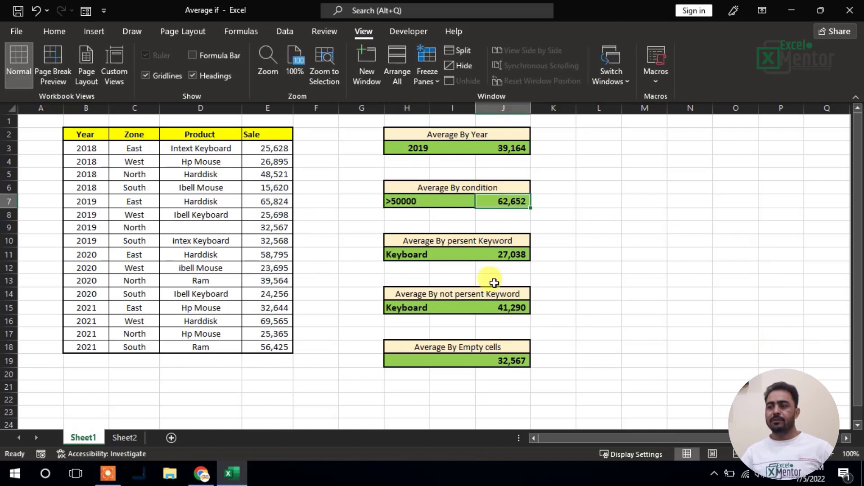
Examine the Average By persent Keyword block against the product names in the sales table.
click(511, 238)
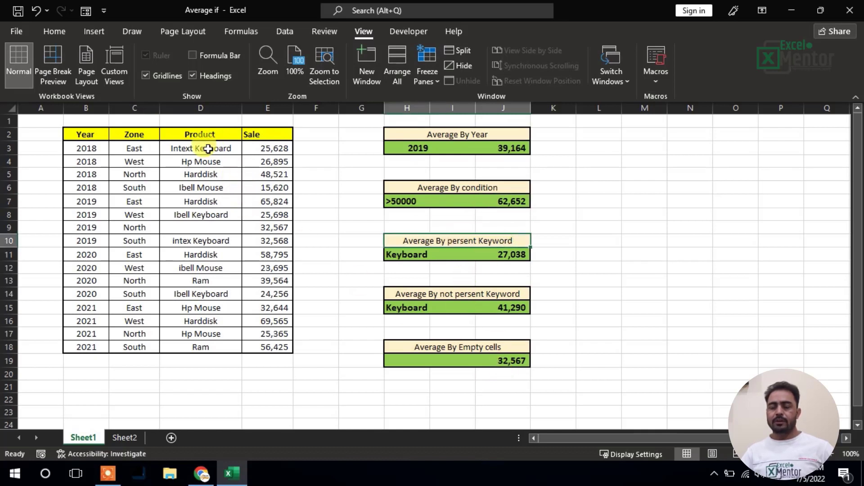
drag(208, 149, 196, 338)
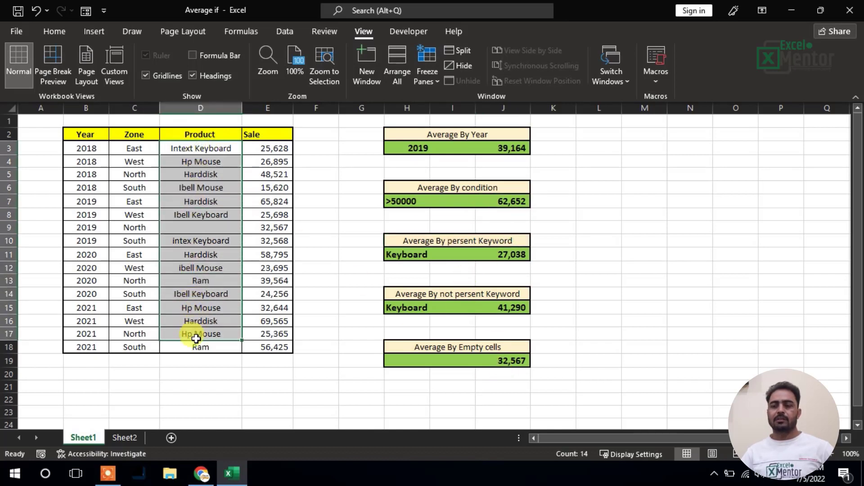
drag(129, 147, 139, 345)
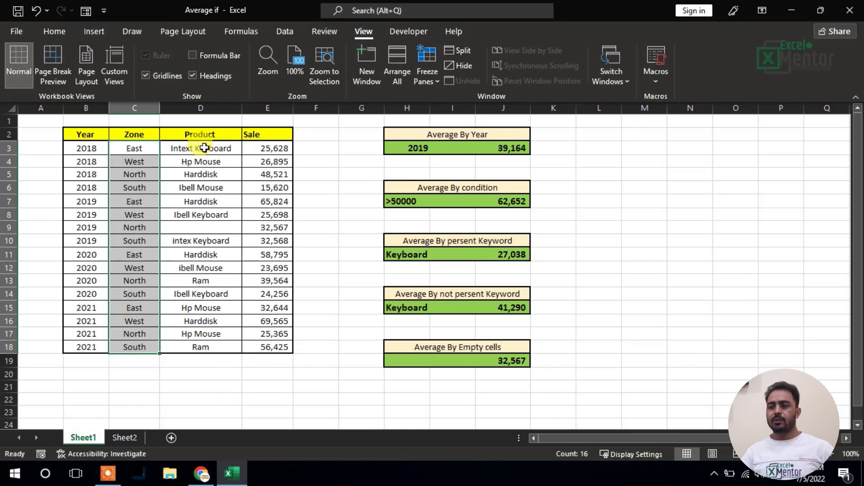
drag(205, 149, 206, 354)
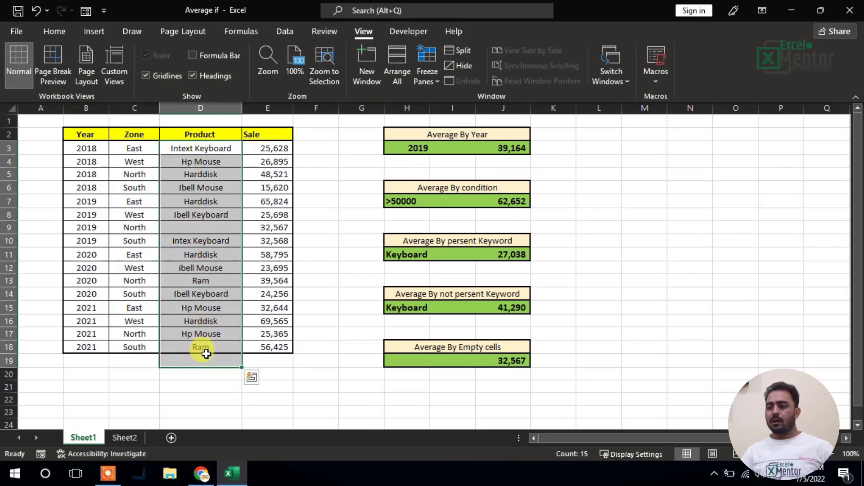
click(203, 320)
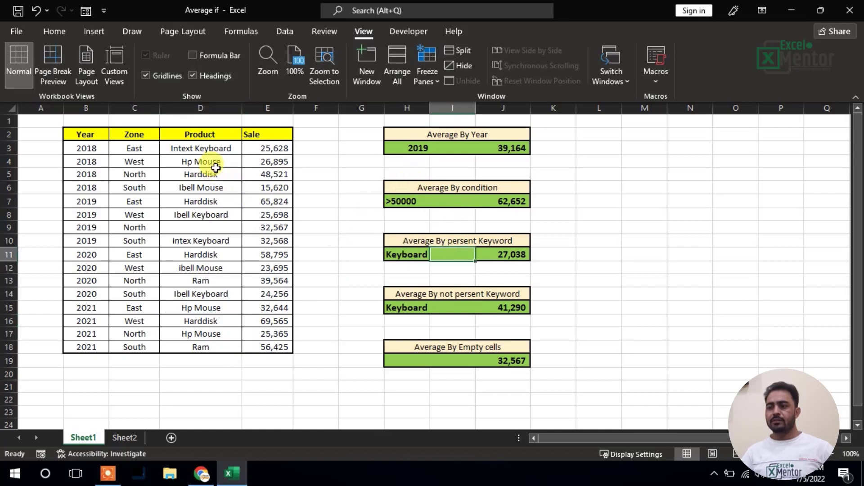
drag(201, 148, 207, 347)
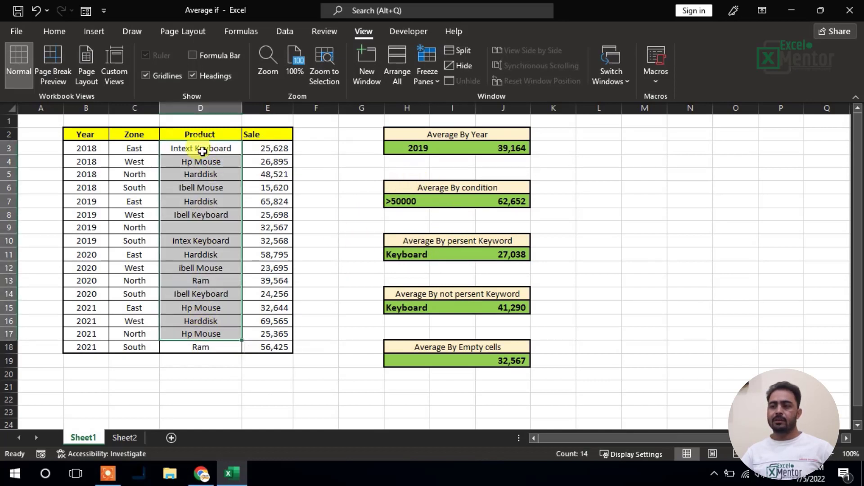
Correct the first product name in the sales table to Intex Keyboard.
click(200, 149)
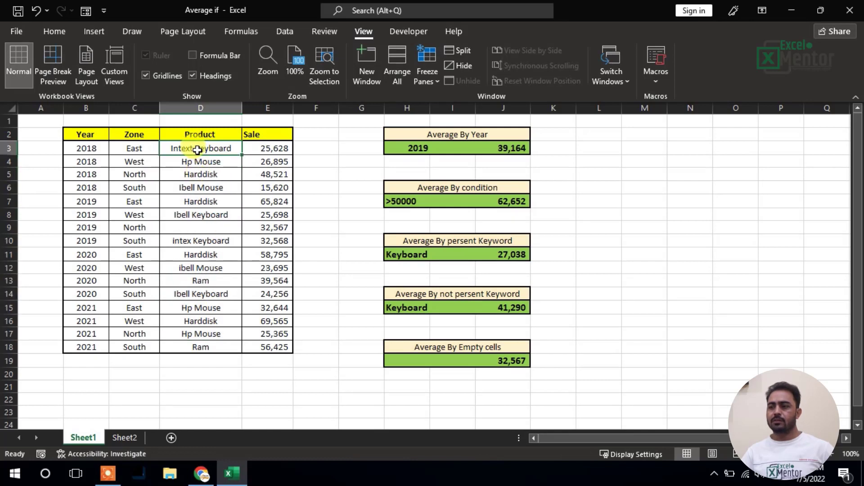
double_click(190, 148)
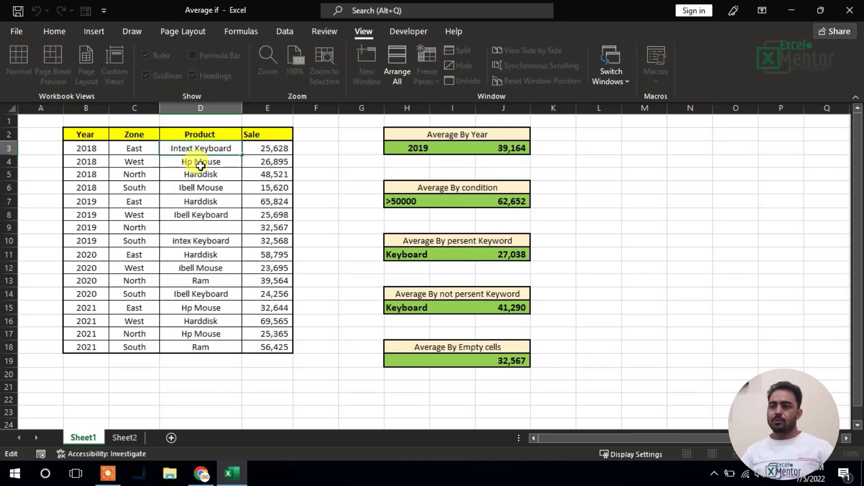
key(BackSpace)
key(Return)
Review the keyboard entries in the Product column together with the Sale values.
click(198, 135)
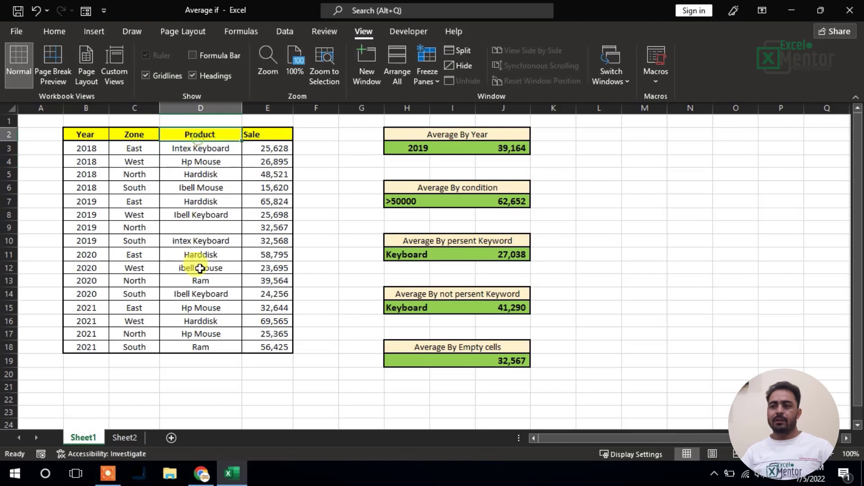
click(211, 215)
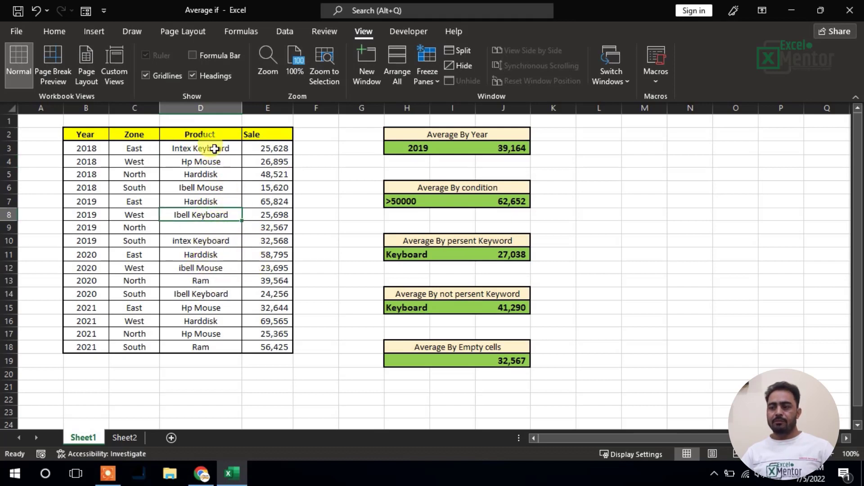
drag(268, 148, 272, 332)
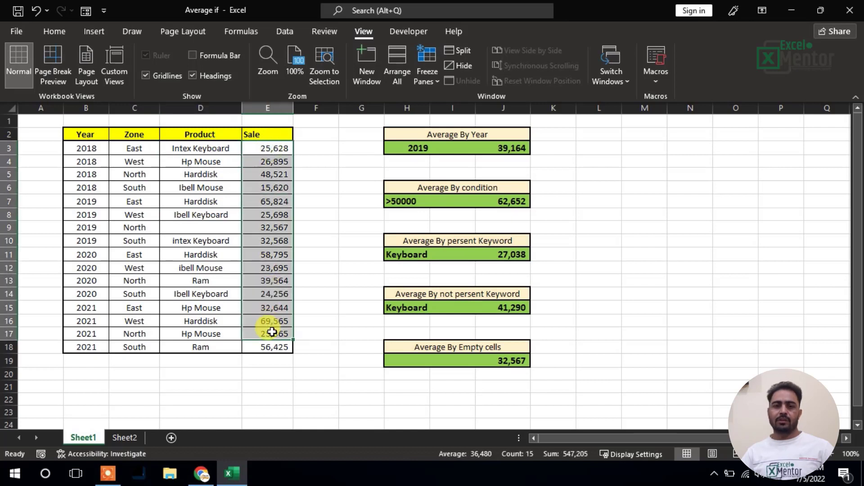
Change the keyword in the Average By persent Keyword block to Ibell Keyboard, matching the product name in the sales table.
click(216, 147)
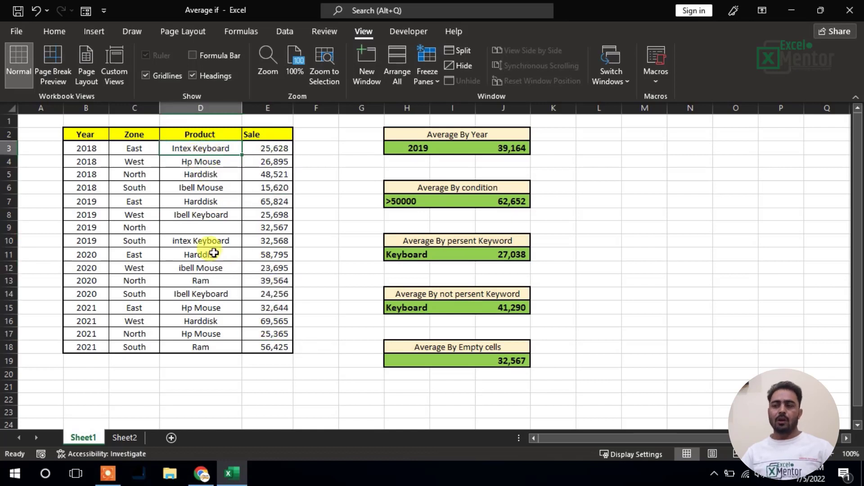
click(196, 217)
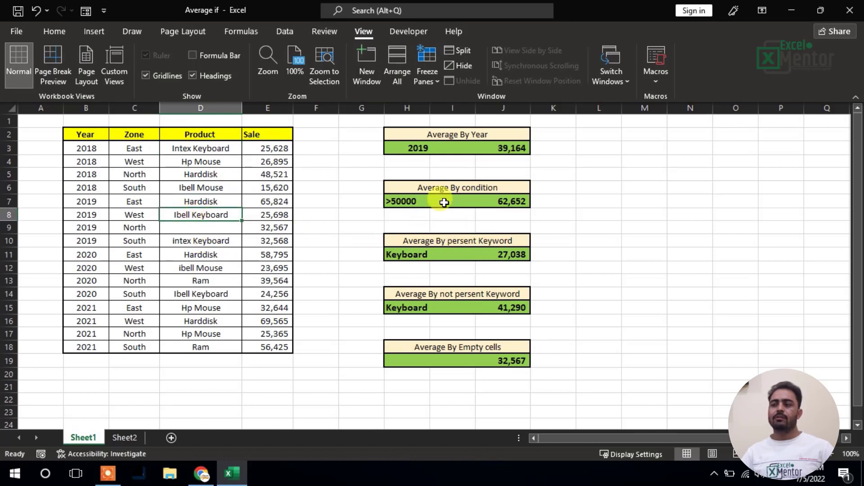
click(412, 254)
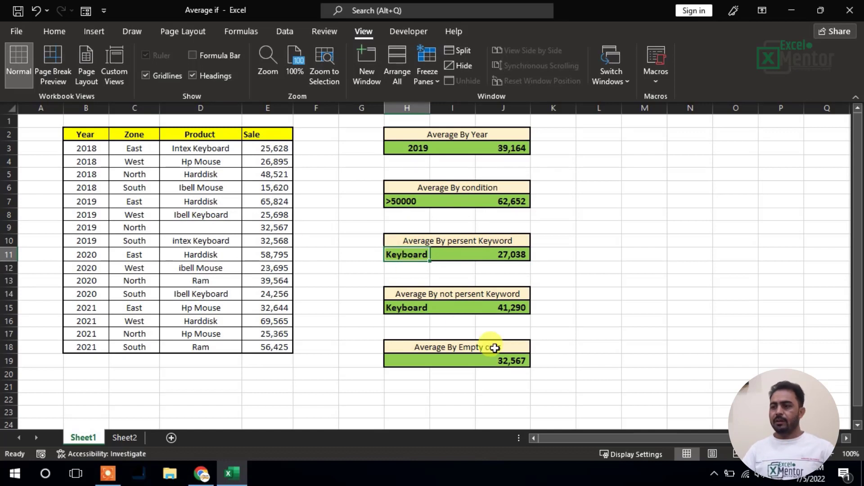
text(Ibell K)
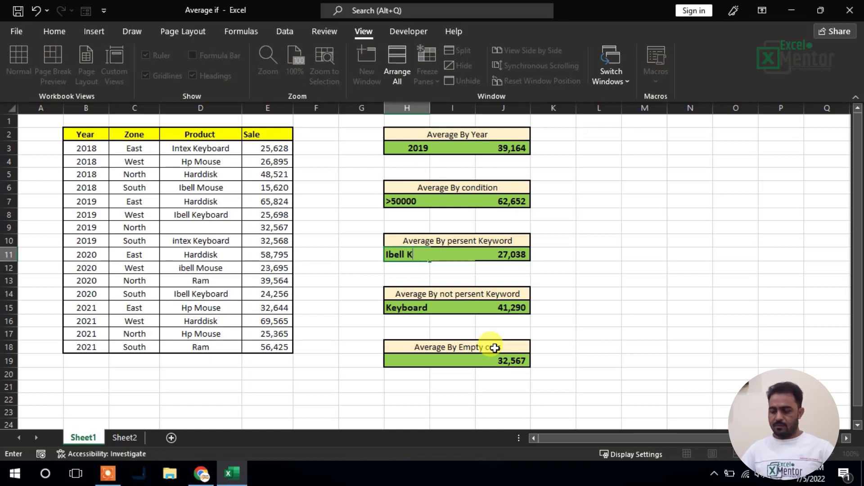
text(eyboard)
key(Return)
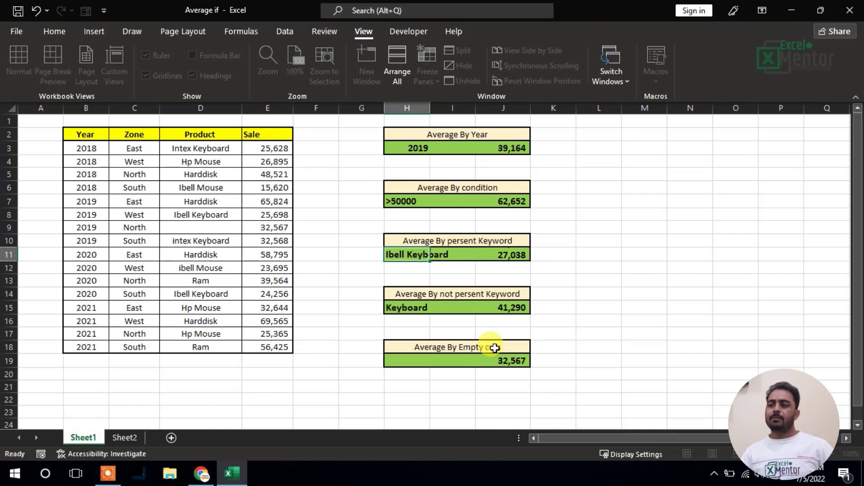
Set the keyword in the Average By persent Keyword block back to keyboard and check its average.
click(420, 253)
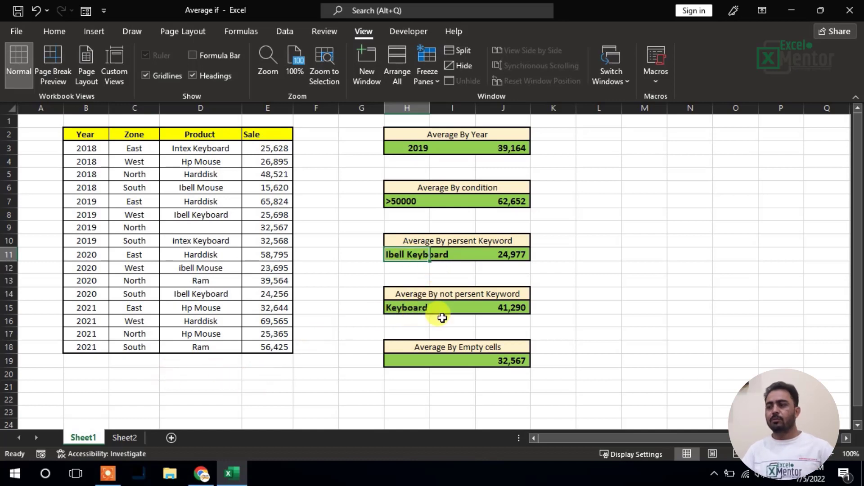
text(ke)
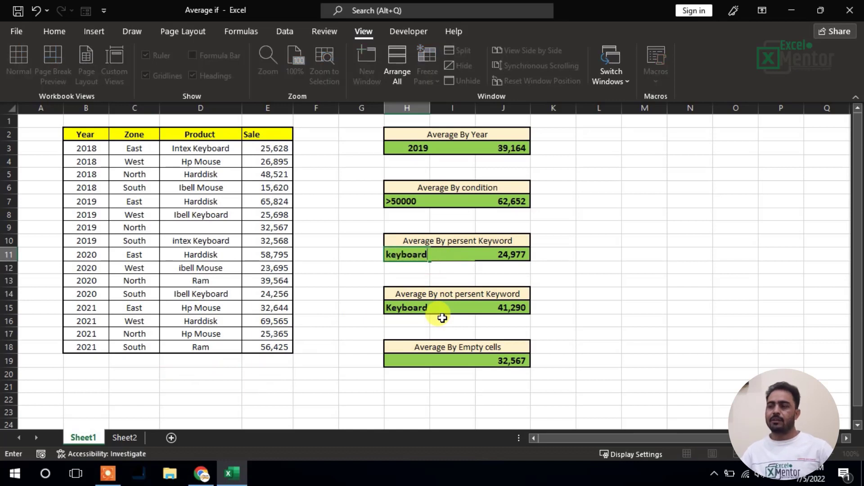
key(Return)
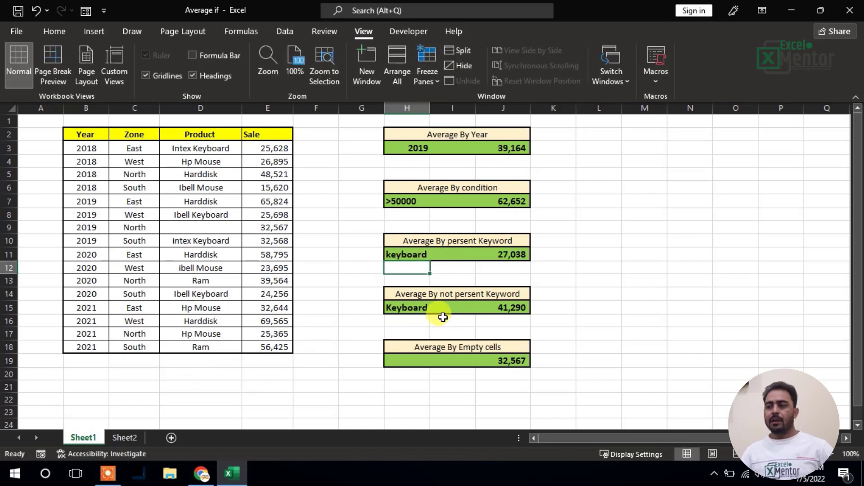
click(516, 253)
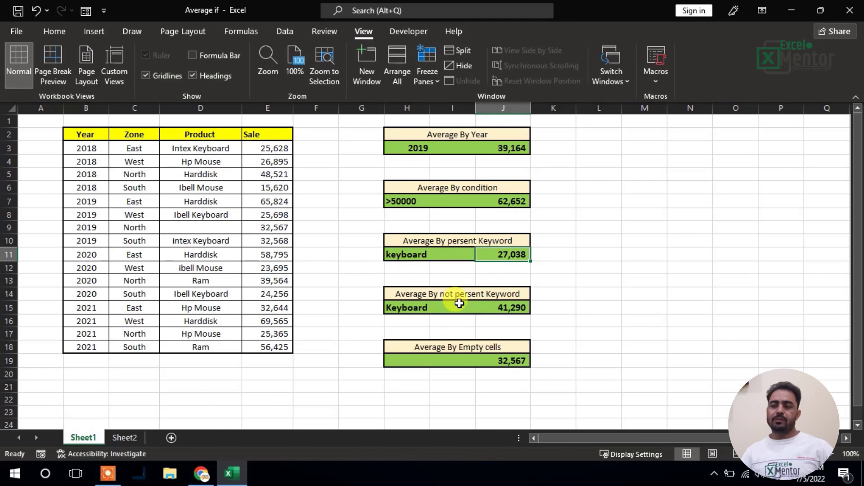
Examine the Average By not persent Keyword result against the Product entries that do not contain Keyboard.
click(498, 307)
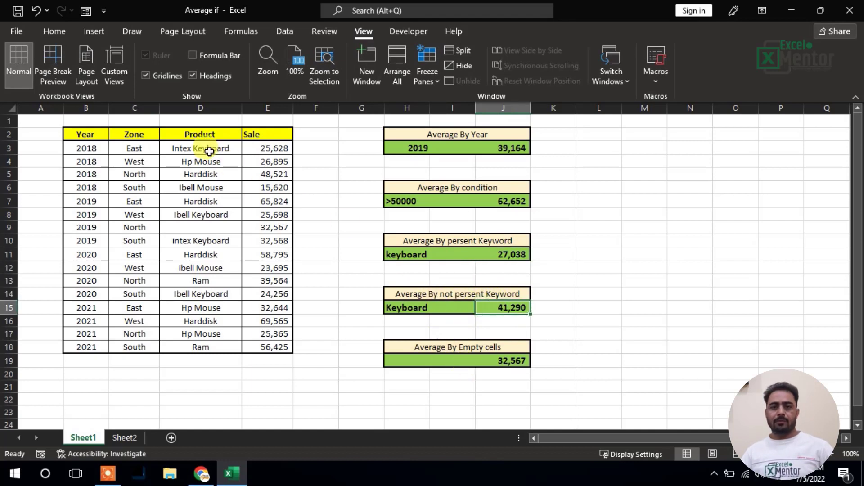
drag(210, 151, 209, 348)
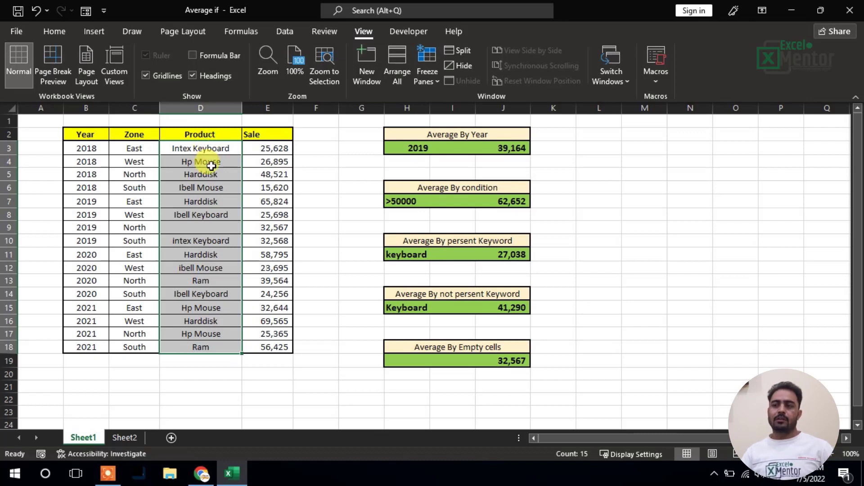
click(210, 165)
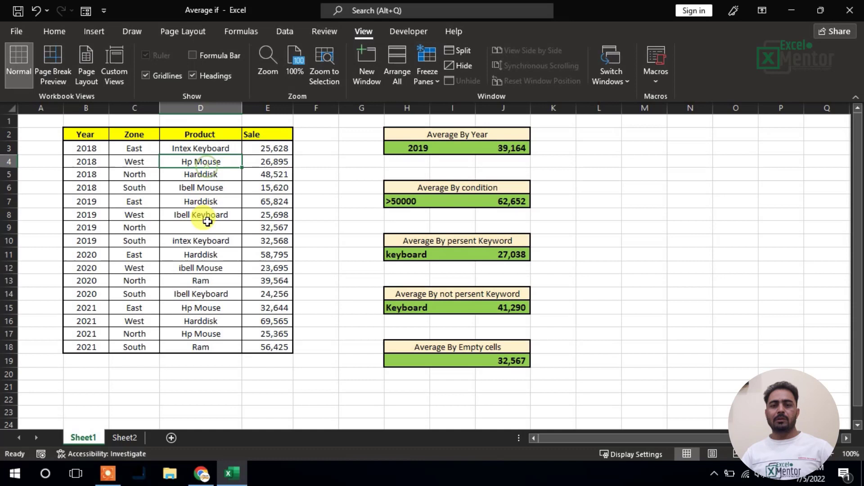
click(208, 176)
click(206, 201)
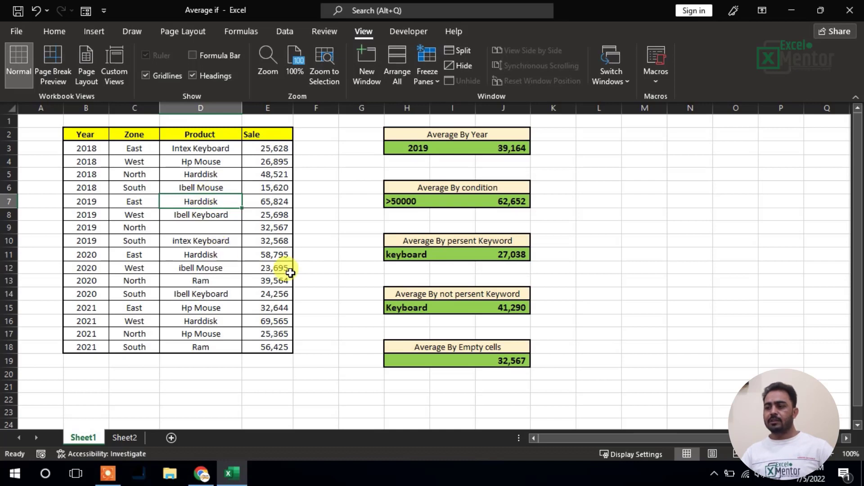
Change the keyword in the Average By not persent Keyword block to mouse and check its average against the Product column.
click(413, 309)
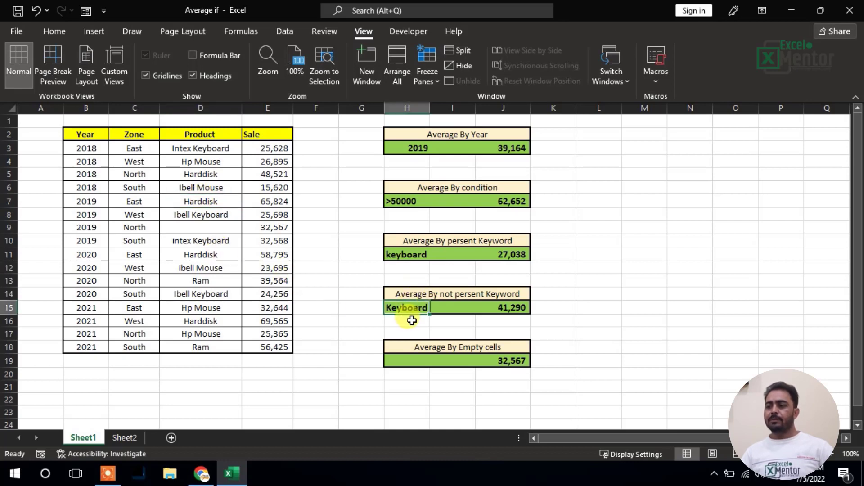
double_click(405, 309)
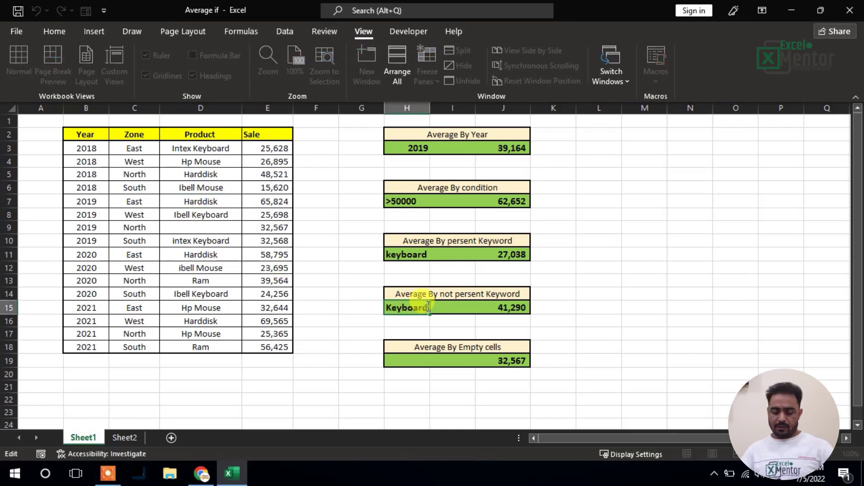
drag(428, 307, 363, 301)
text(mouse)
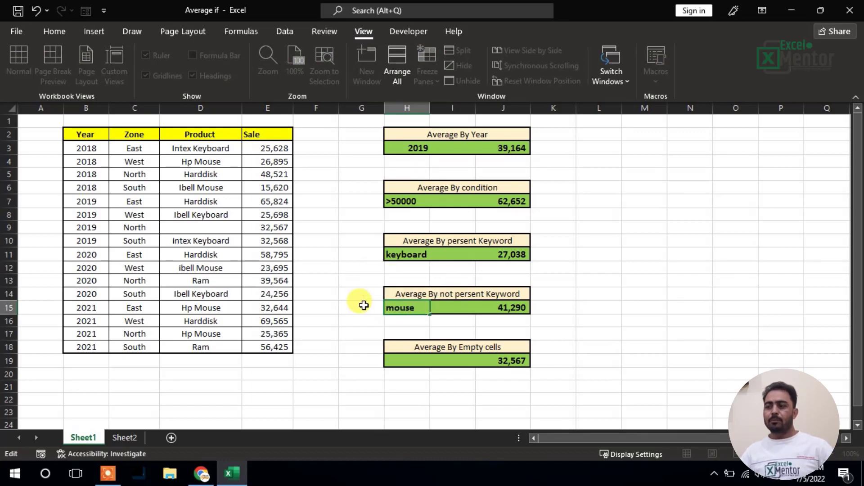
key(Return)
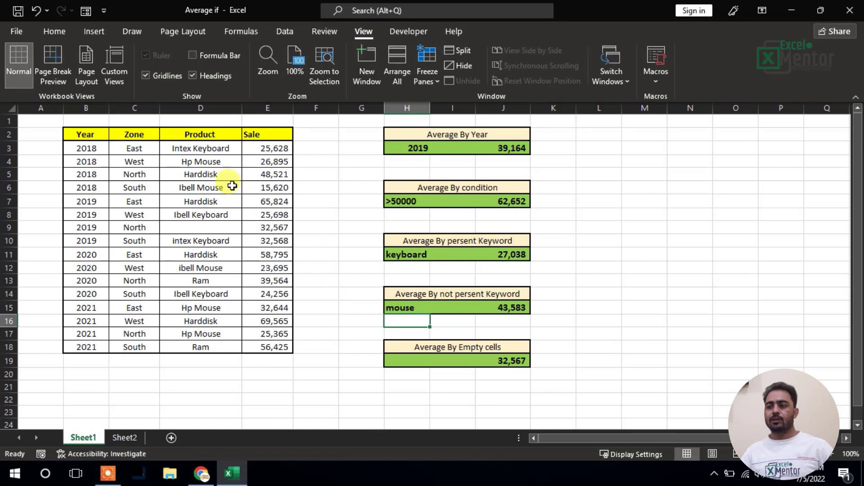
drag(205, 150, 206, 345)
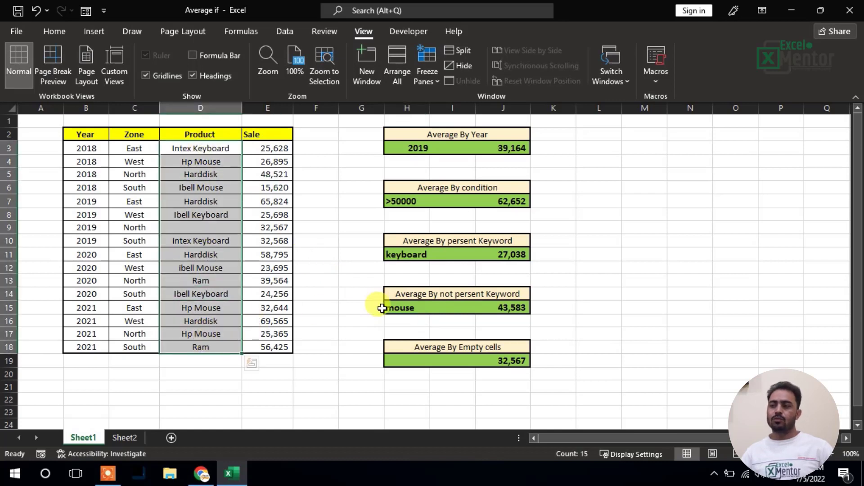
click(414, 307)
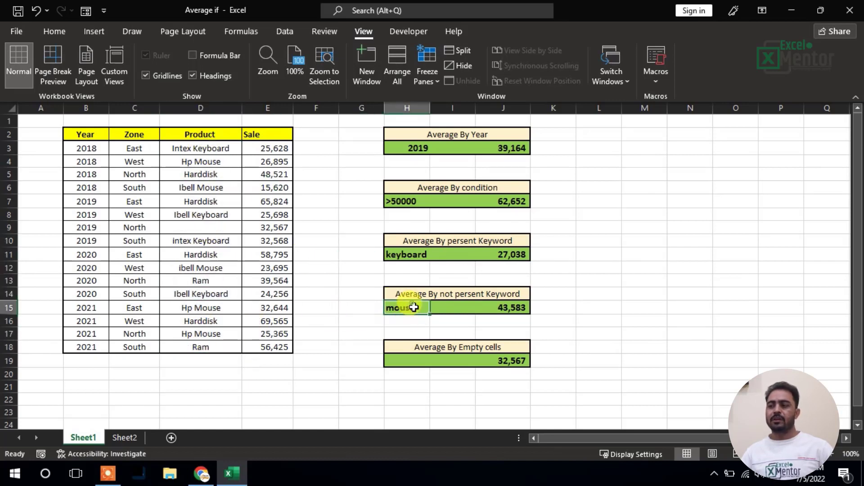
click(511, 308)
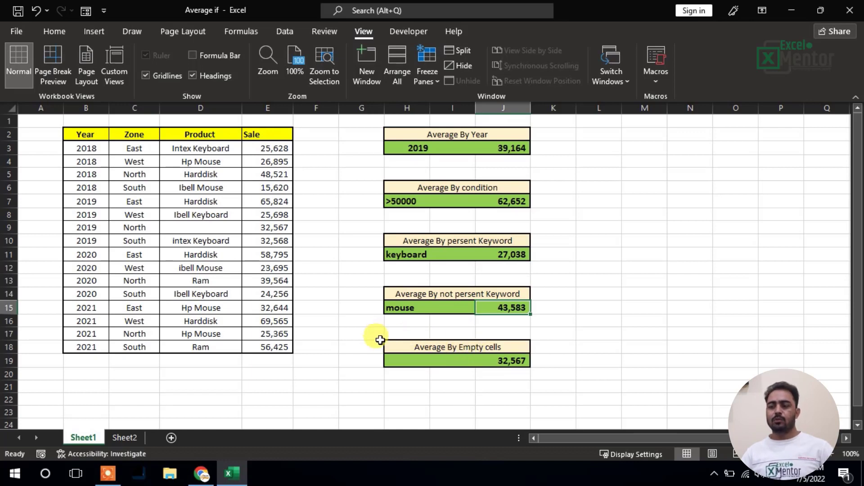
Compare the Average By Empty cells block with the blank Product cell, and set its criterion to <>.
click(407, 362)
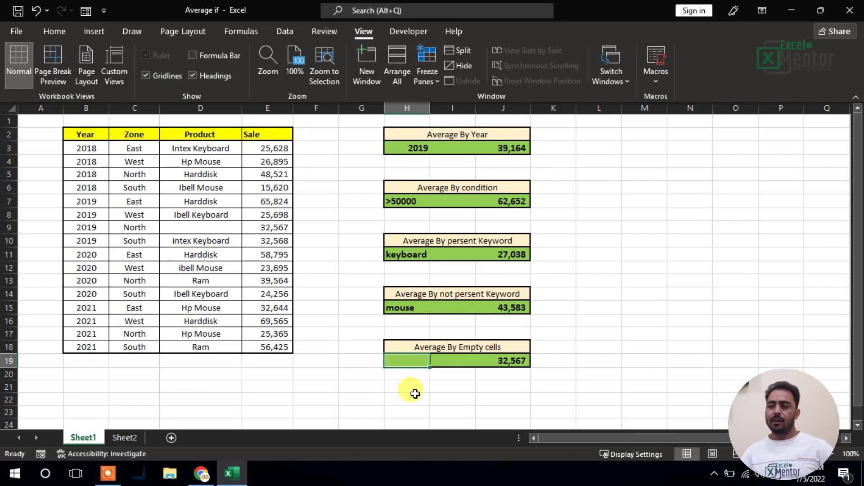
key(Down)
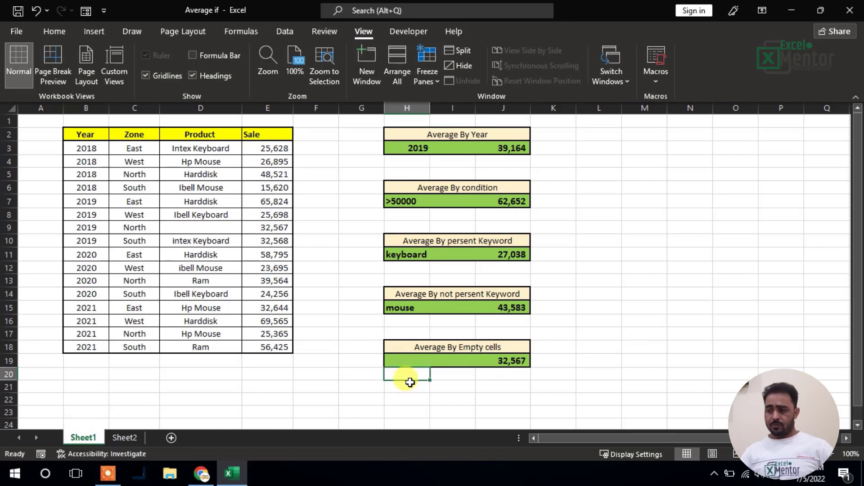
click(407, 362)
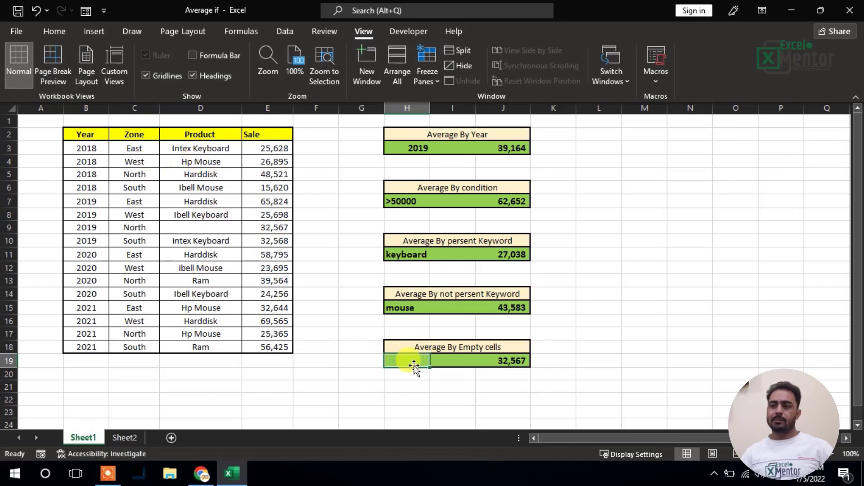
drag(208, 148, 222, 347)
click(212, 227)
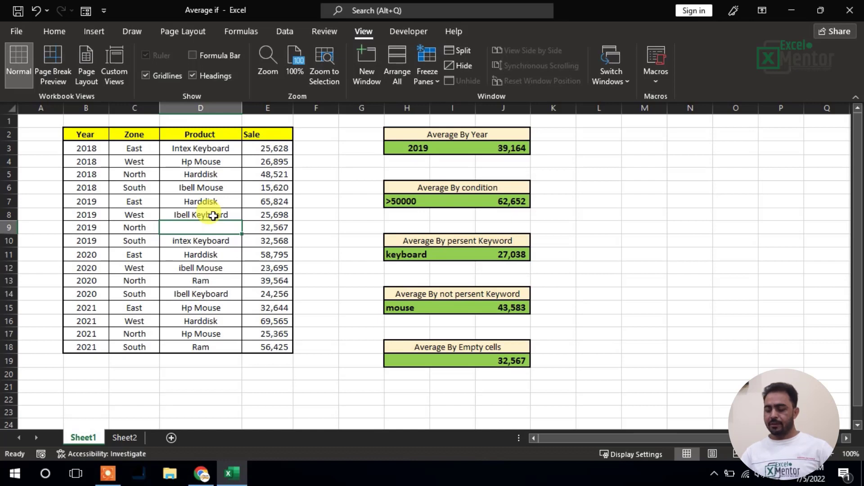
click(400, 360)
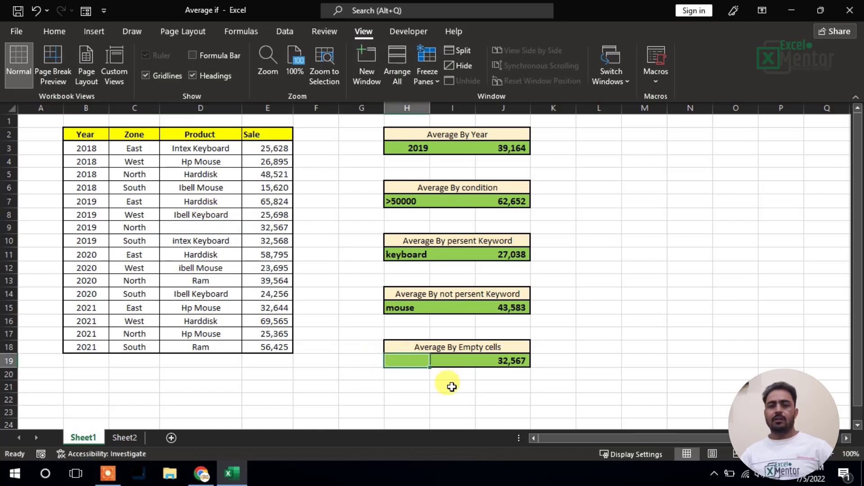
text(<>)
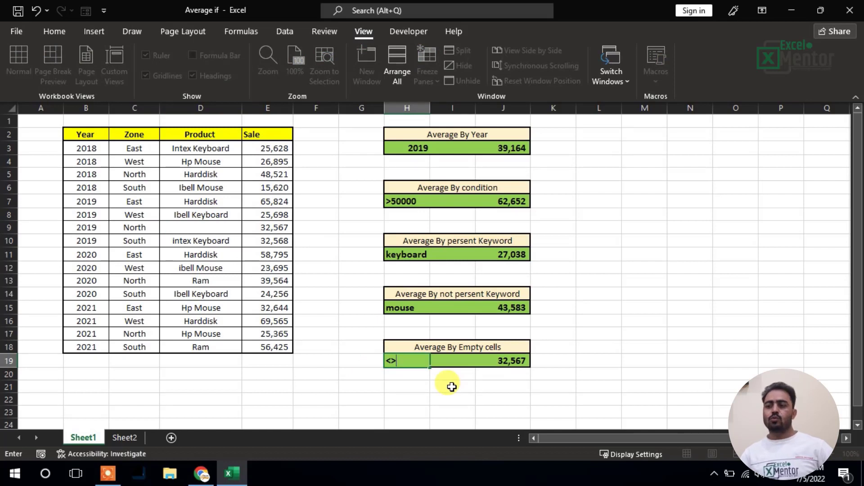
key(Return)
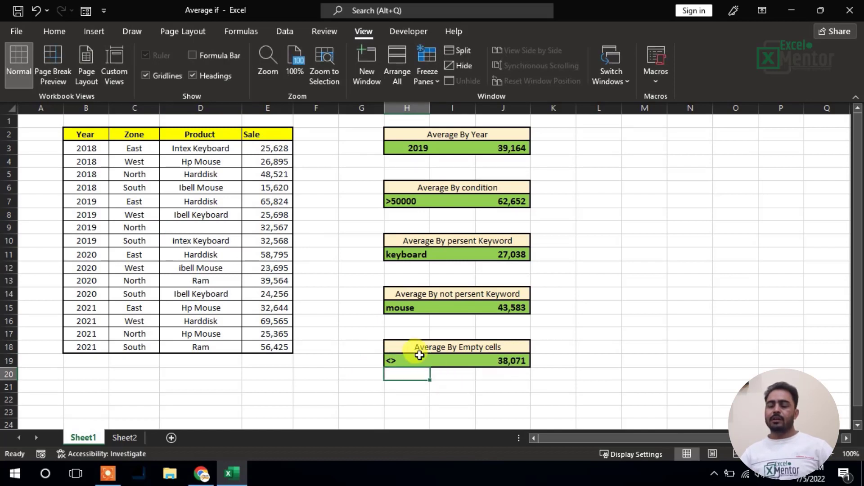
Check the Average By Empty cells result for the <> criterion against the Product and Sale columns.
click(400, 361)
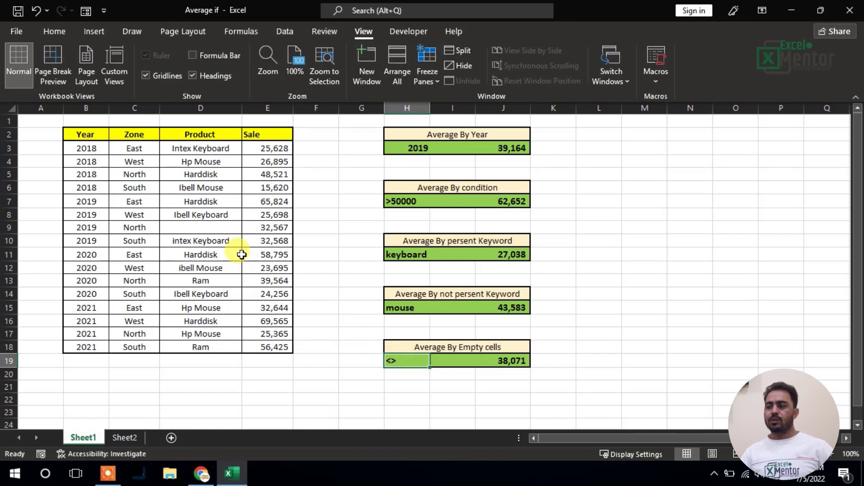
click(201, 227)
click(504, 361)
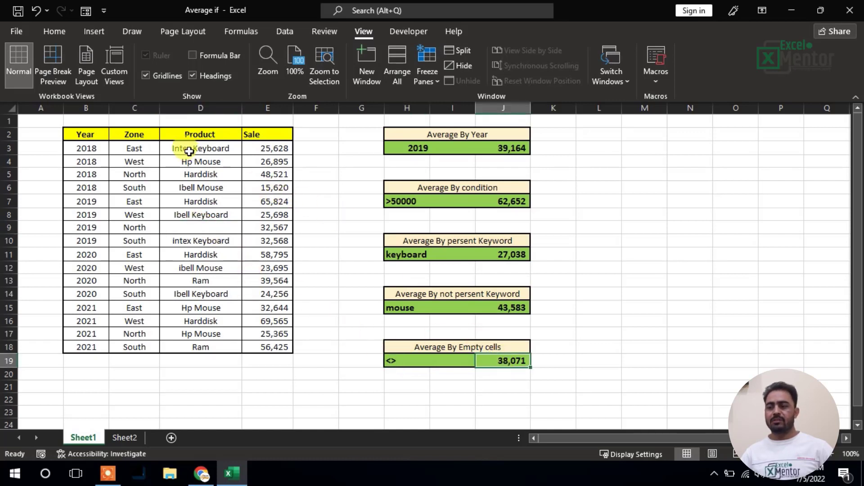
drag(189, 148, 203, 347)
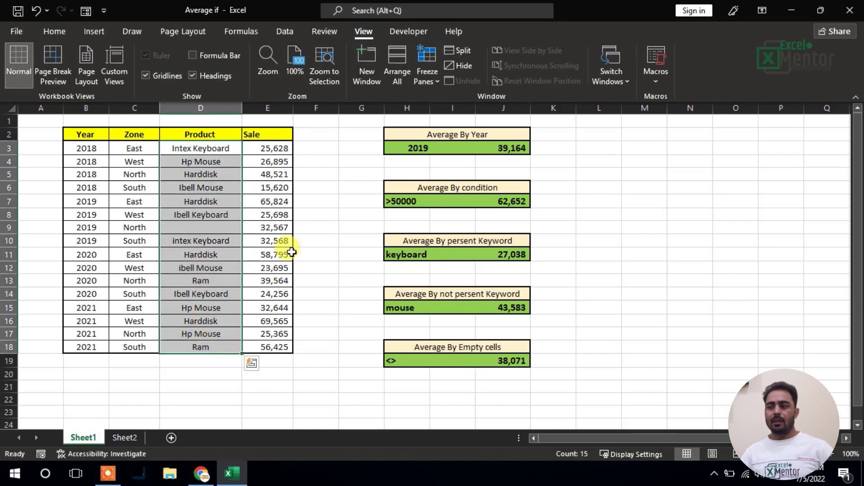
drag(276, 149, 274, 333)
click(477, 346)
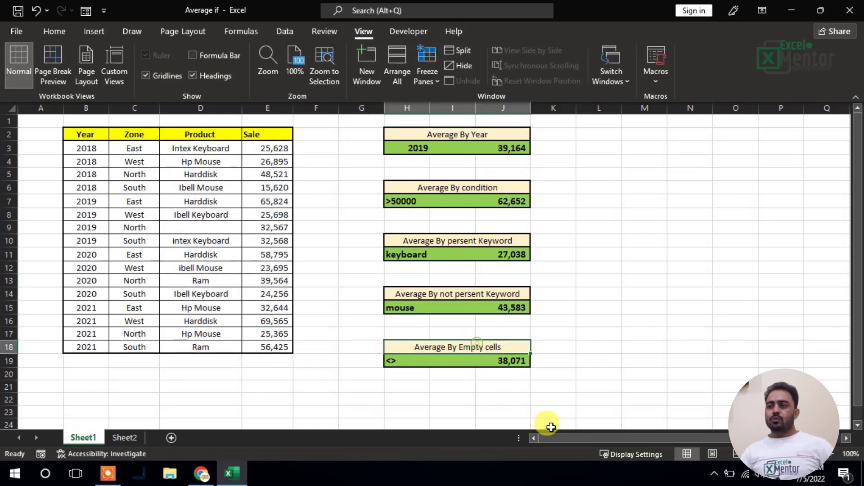
Review all five average blocks from Average By Year to Average By Empty cells, and select cell L2.
drag(444, 275, 445, 272)
drag(408, 135, 505, 359)
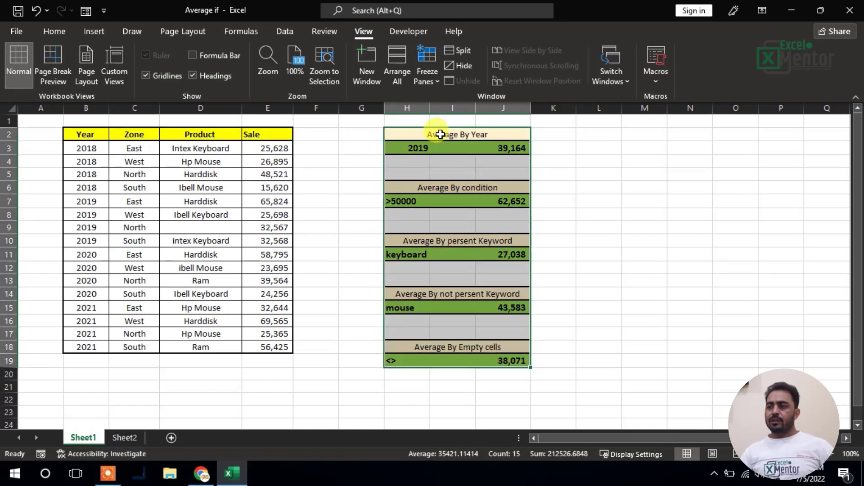
click(470, 173)
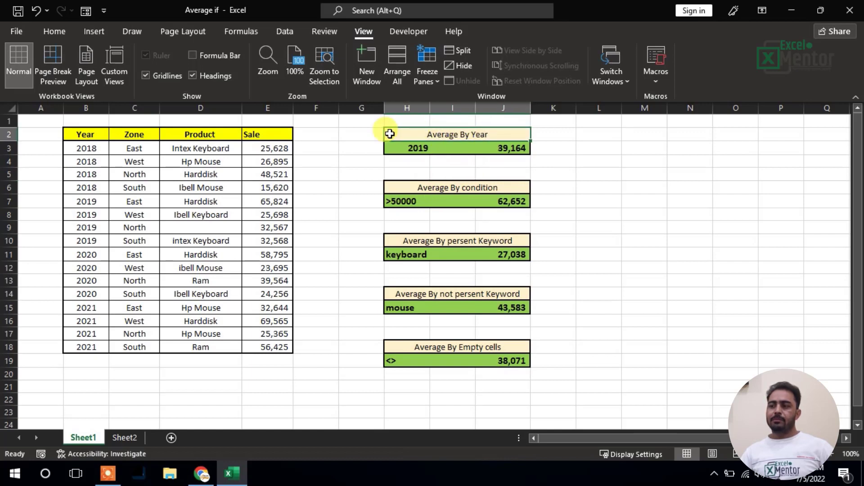
click(437, 163)
click(454, 135)
click(604, 161)
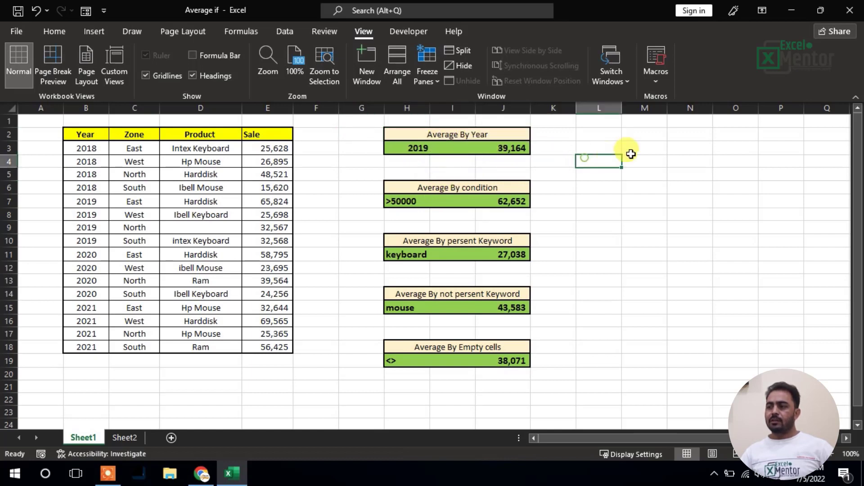
click(606, 134)
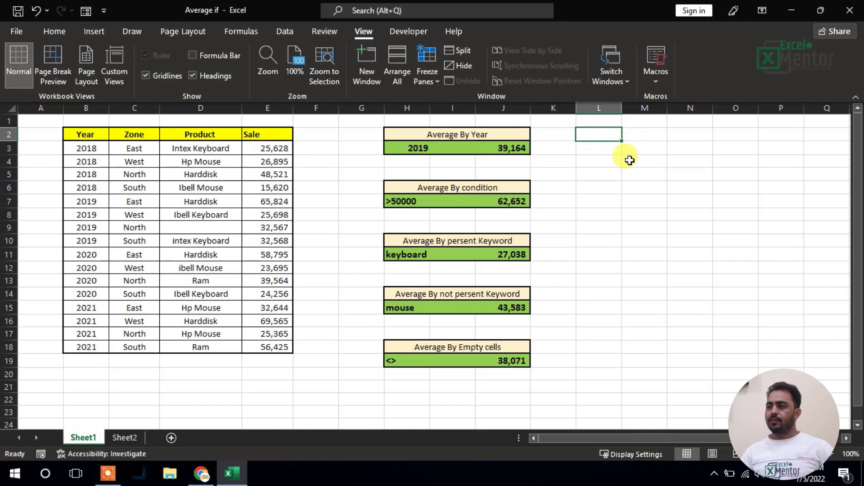
Enter an AVERAGEIF formula in M3 that averages E3:E18 where the years in B3:B18 match "2019".
click(648, 146)
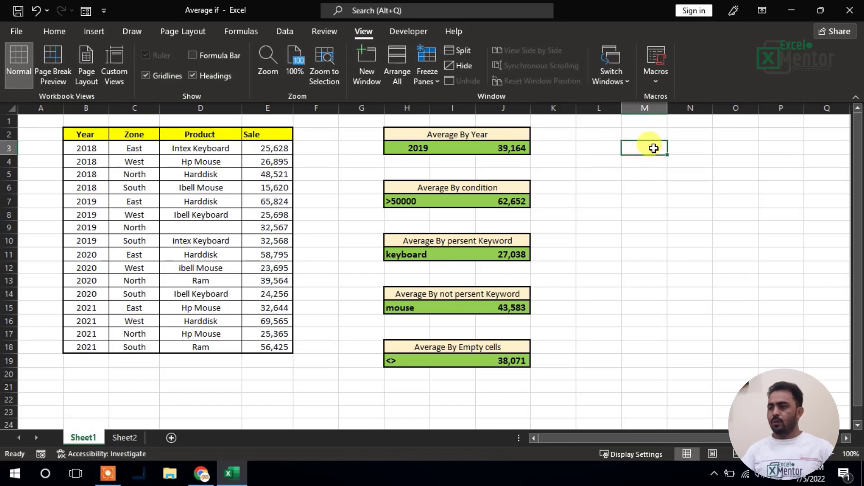
text(=aver)
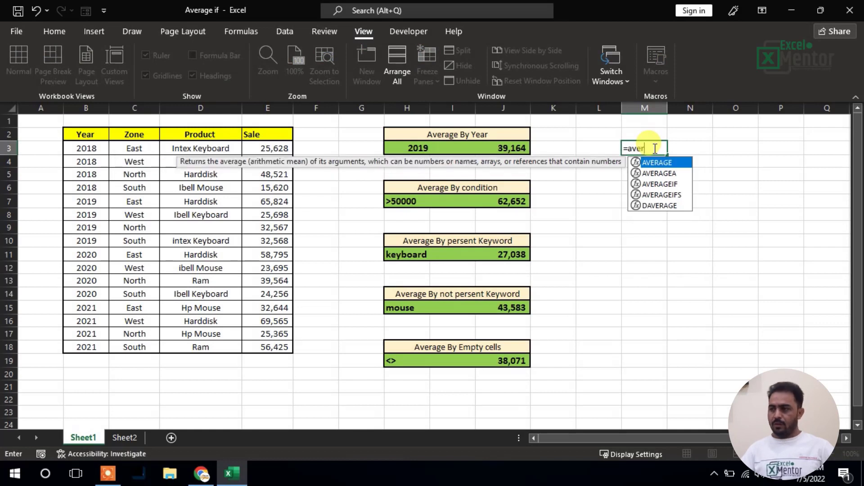
text(af)
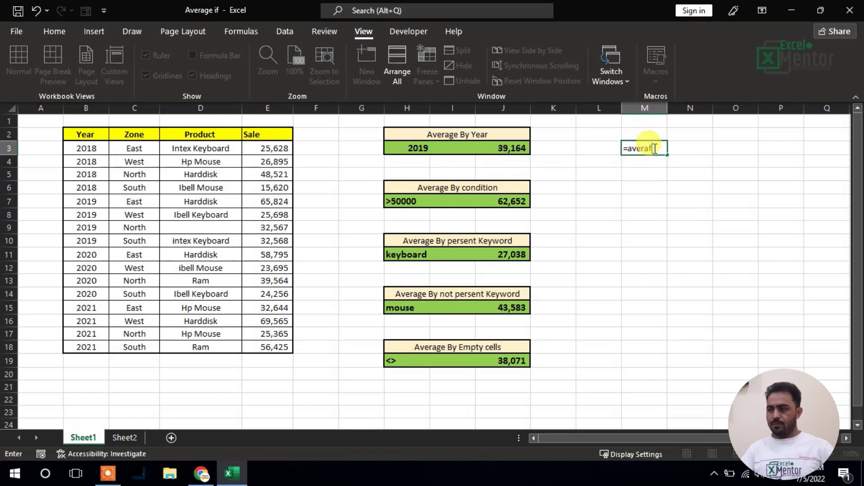
key(BackSpace)
text(geif)
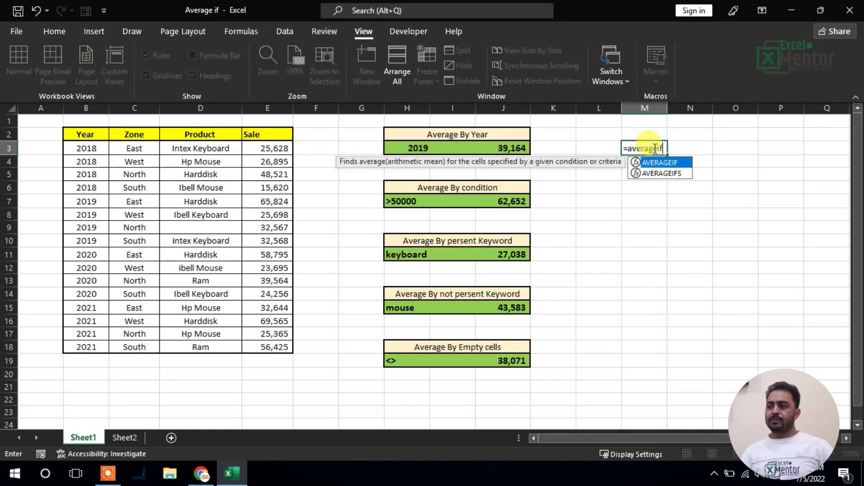
key(Tab)
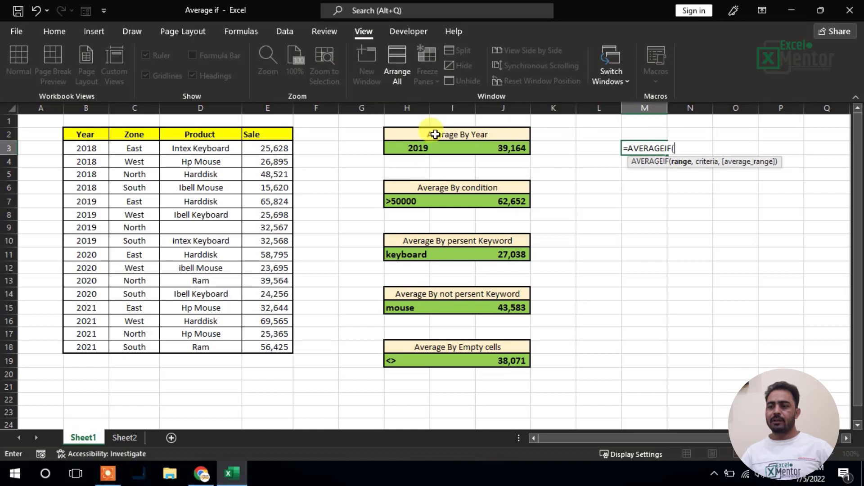
drag(87, 145, 86, 346)
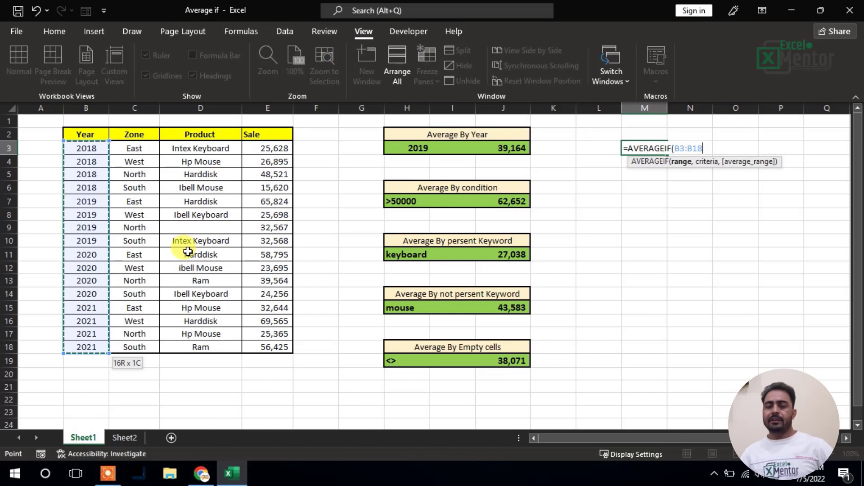
text(,"2019)
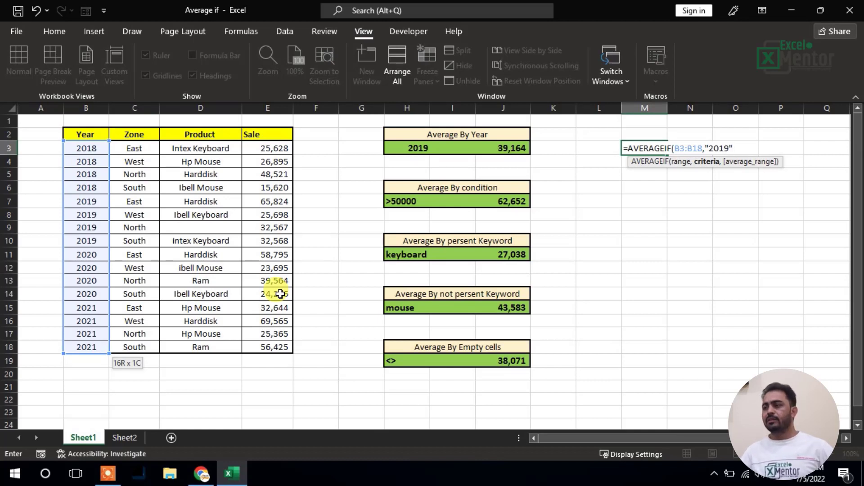
text(,)
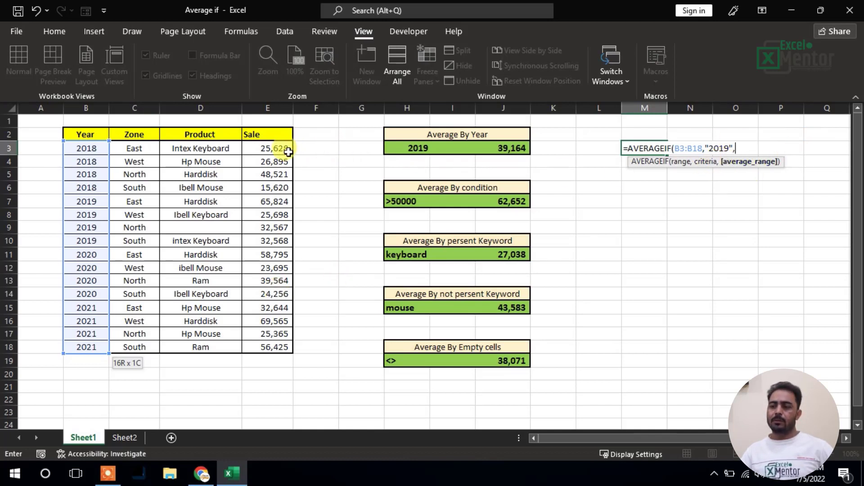
drag(276, 149, 279, 344)
key(Return)
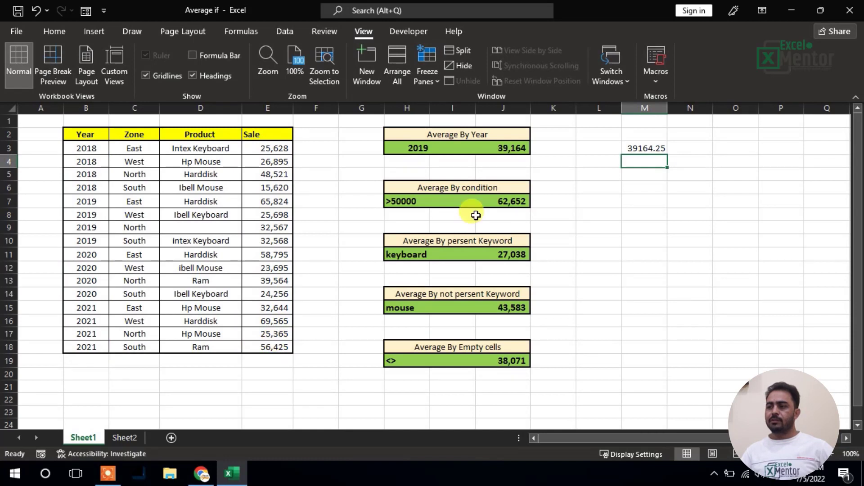
Compare the M3 result with the average in the Average By Year block.
click(650, 150)
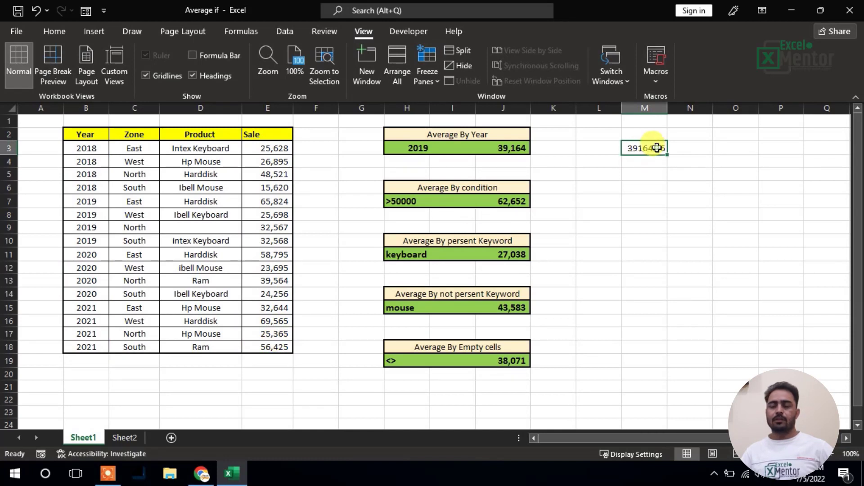
click(518, 149)
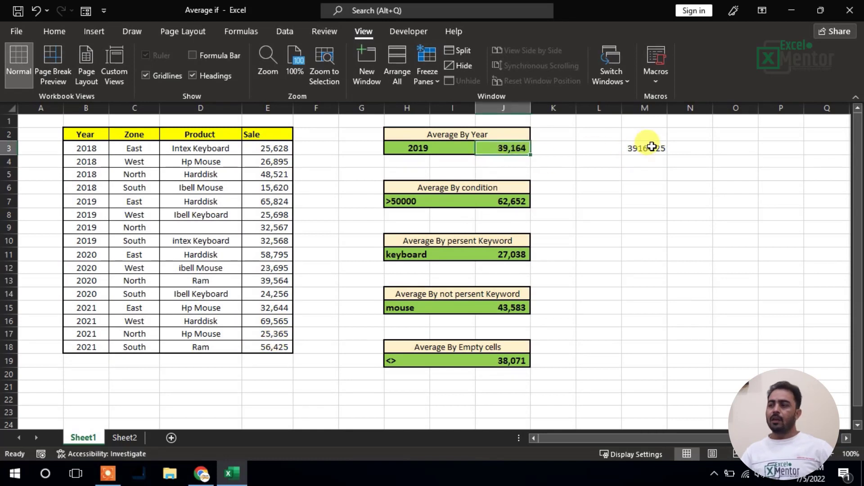
click(647, 150)
click(613, 146)
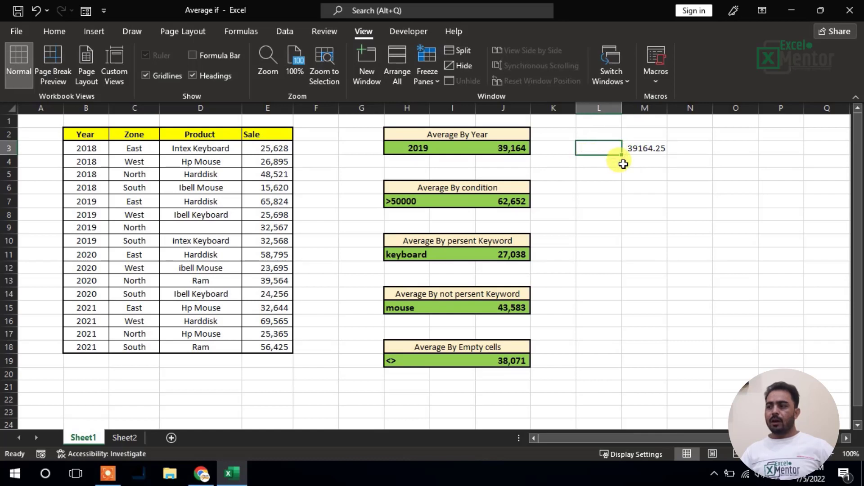
Change the year criterion inside the M3 AVERAGEIF formula to "2021".
click(643, 147)
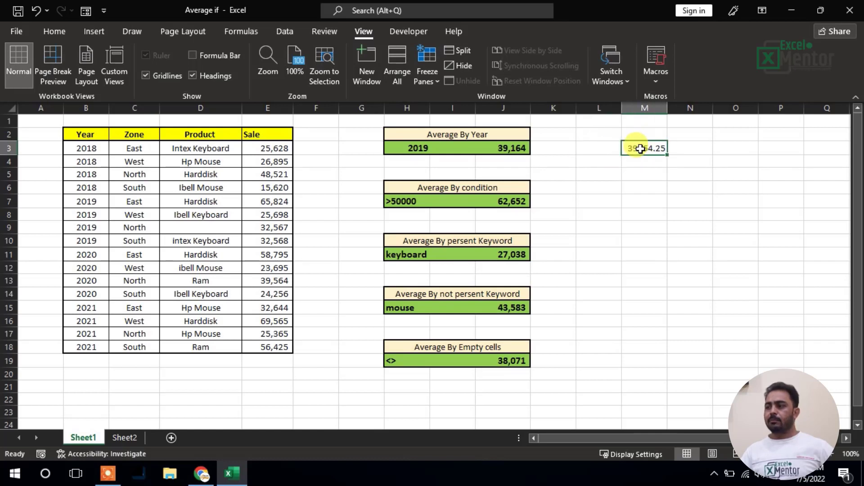
double_click(641, 147)
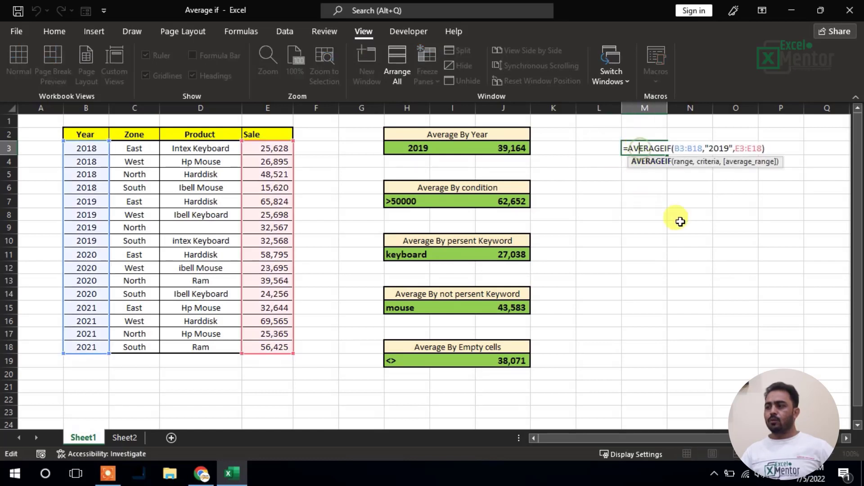
click(723, 149)
key(Delete)
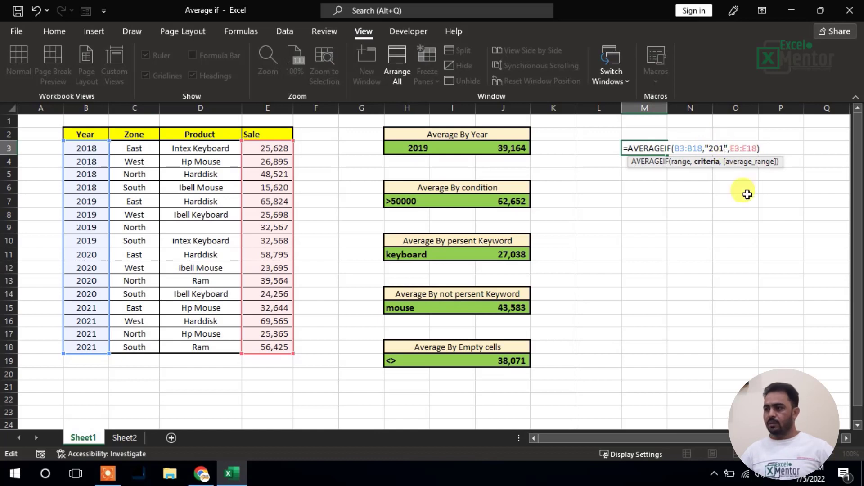
key(BackSpace)
text(21)
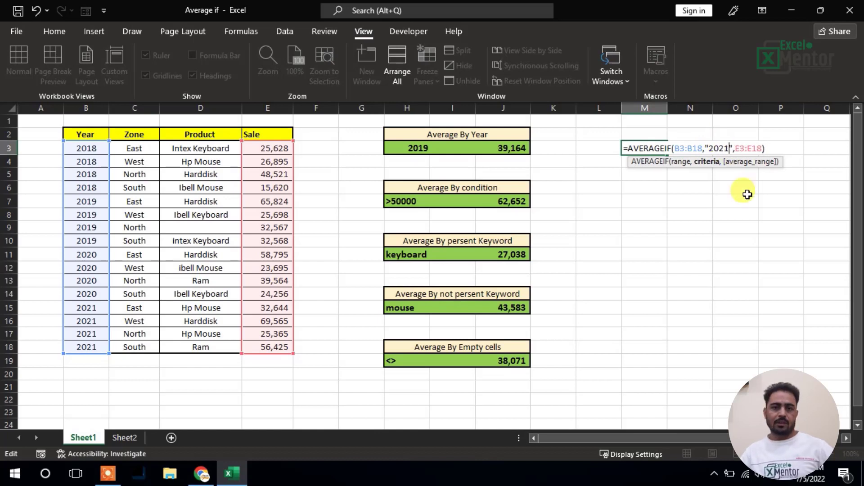
key(Return)
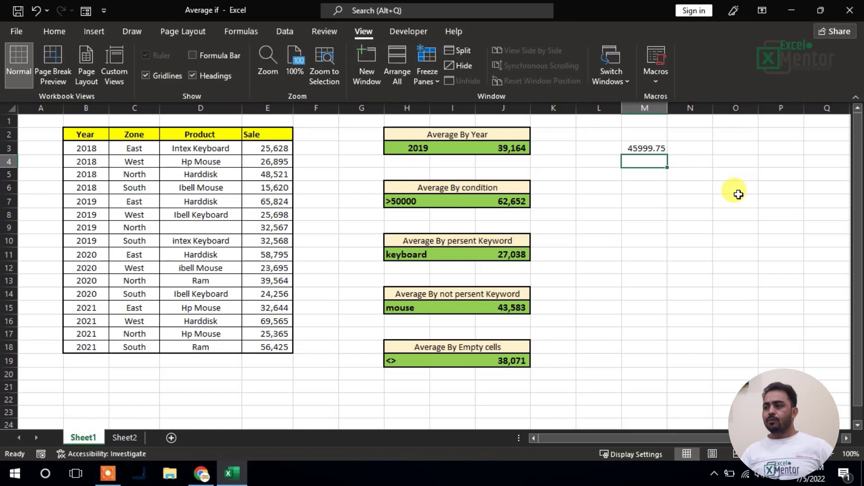
Replace the typed year criterion in the M3 AVERAGEIF formula with a reference to cell L3.
double_click(644, 148)
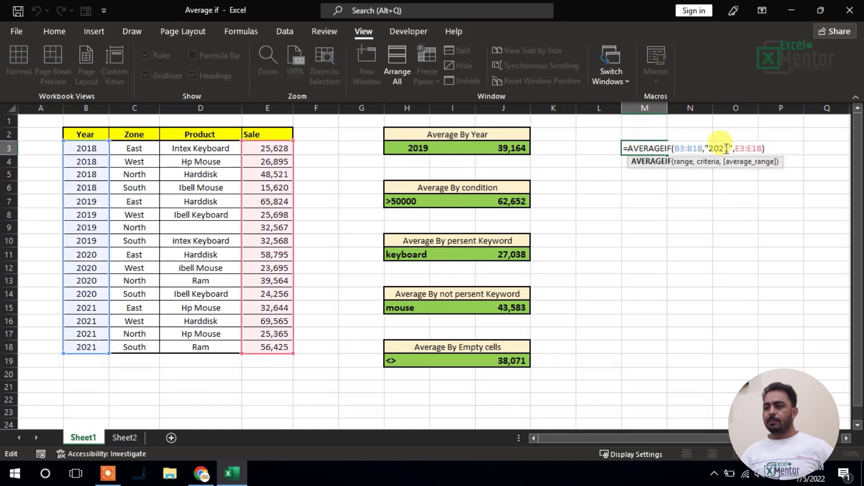
drag(710, 148, 724, 148)
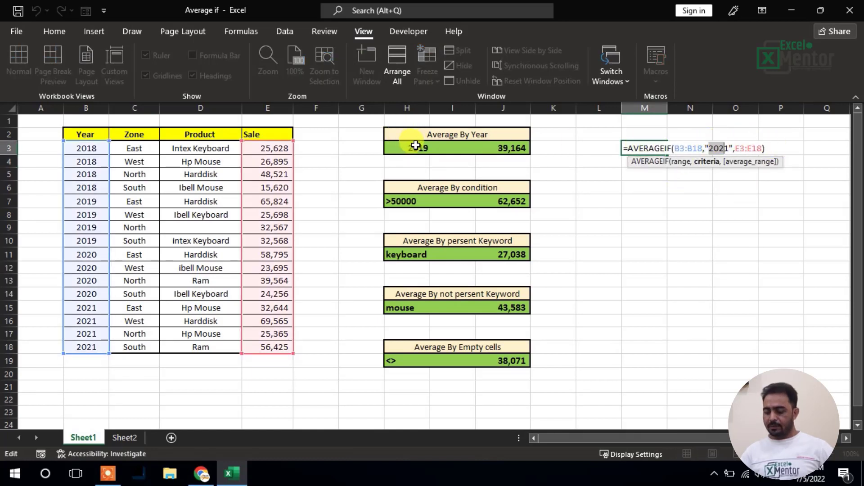
key(Delete)
key(Delete)
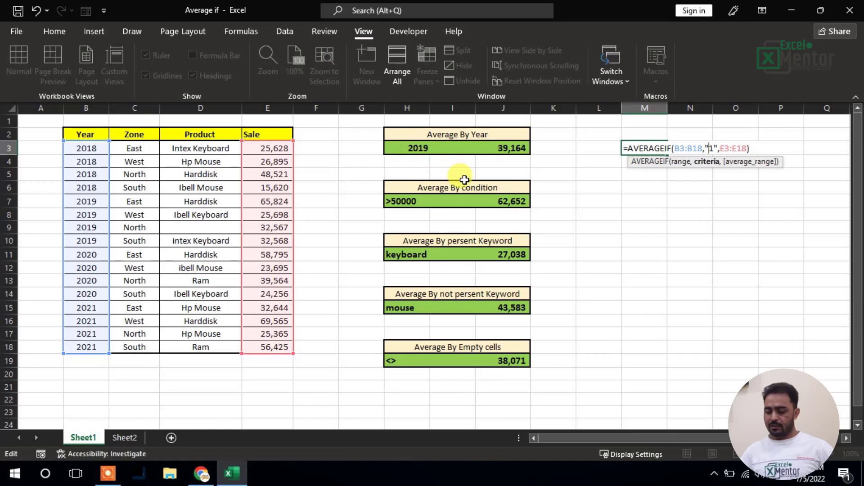
key(BackSpace)
key(Delete)
key(Delete)
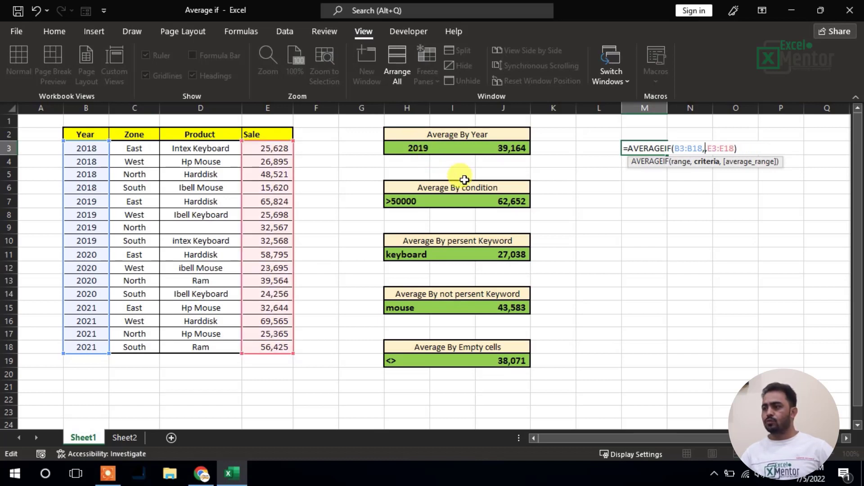
click(592, 147)
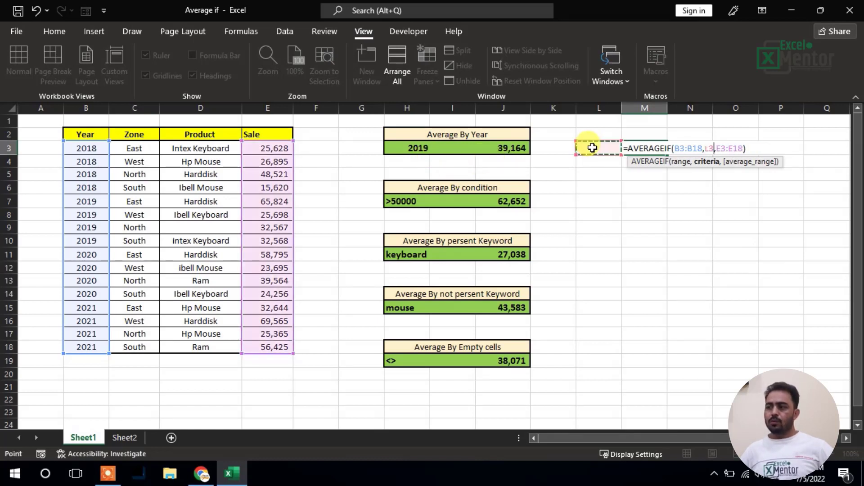
key(Return)
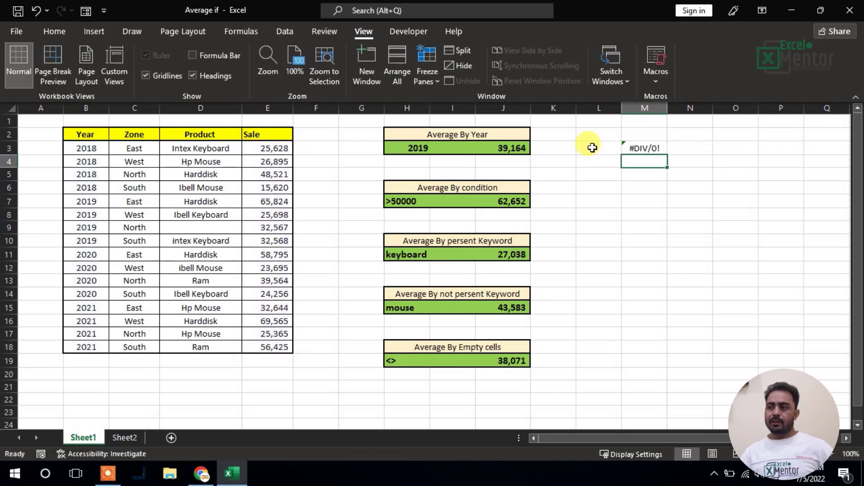
Enter the year 2018 in L3 as the criterion for the M3 average.
click(636, 149)
key(Down)
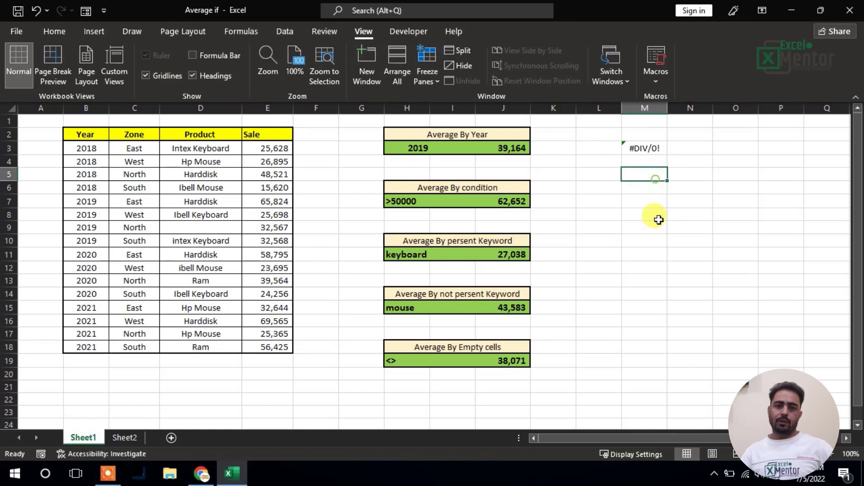
click(594, 148)
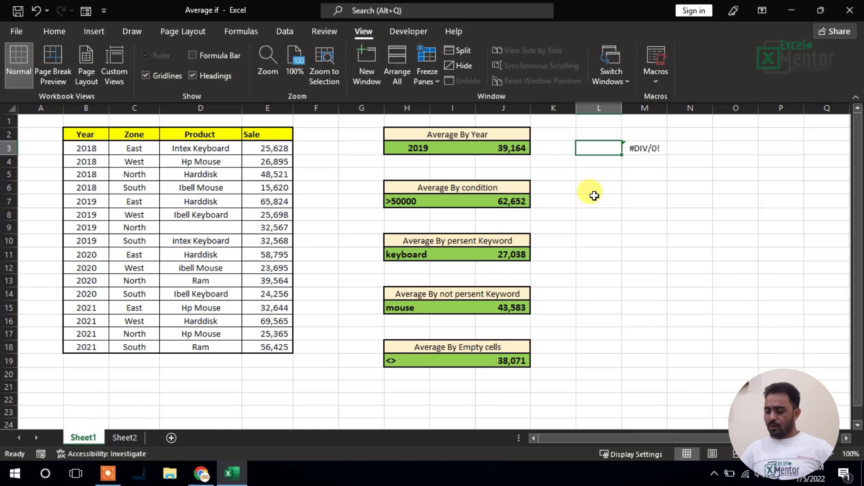
text(201)
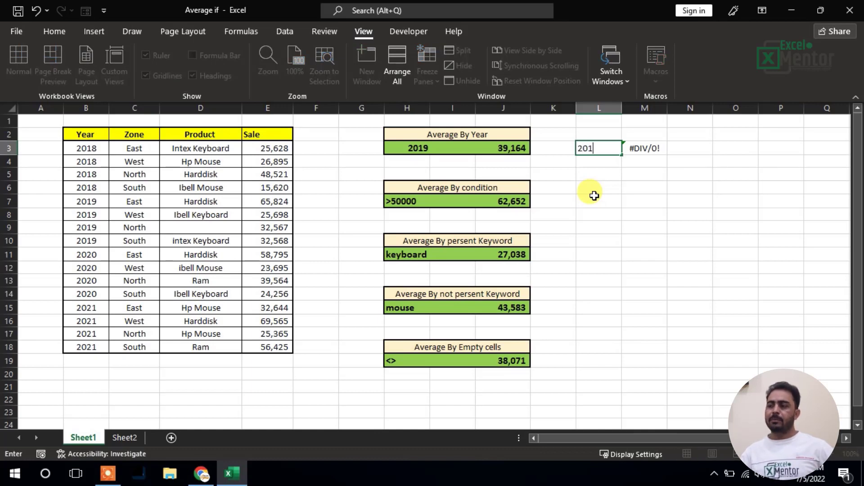
text(8)
key(Return)
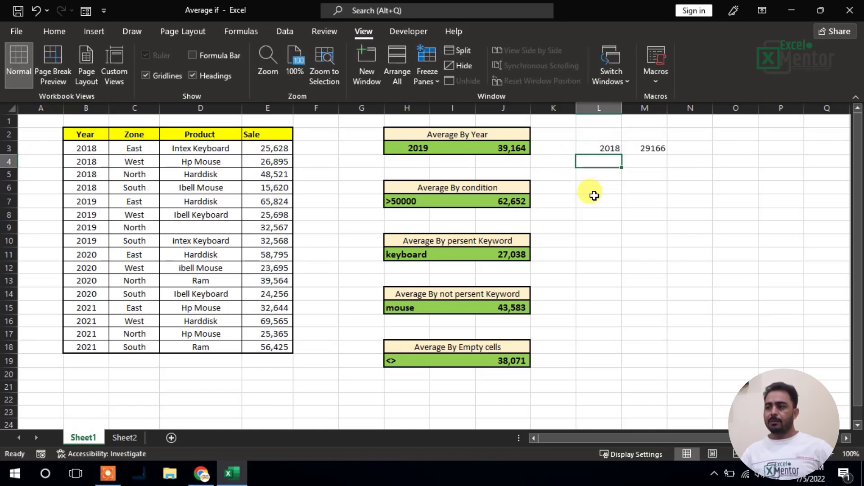
Highlight the average result in M3 with a yellow fill.
click(600, 146)
click(656, 151)
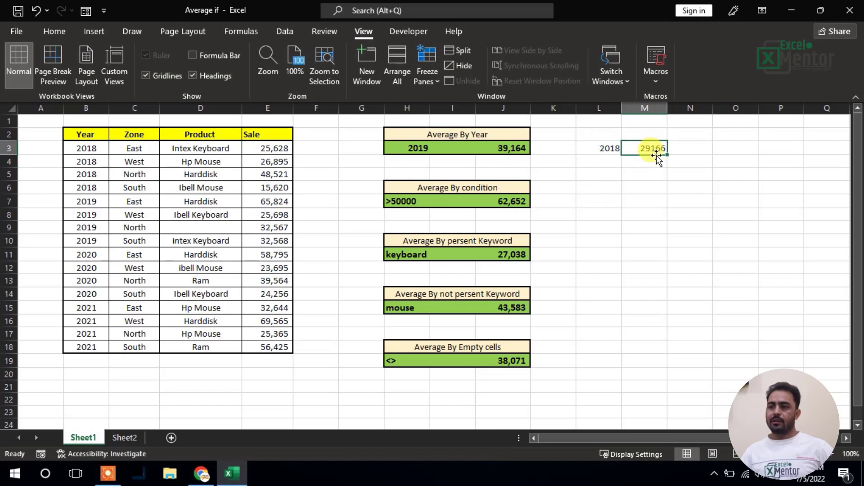
click(43, 31)
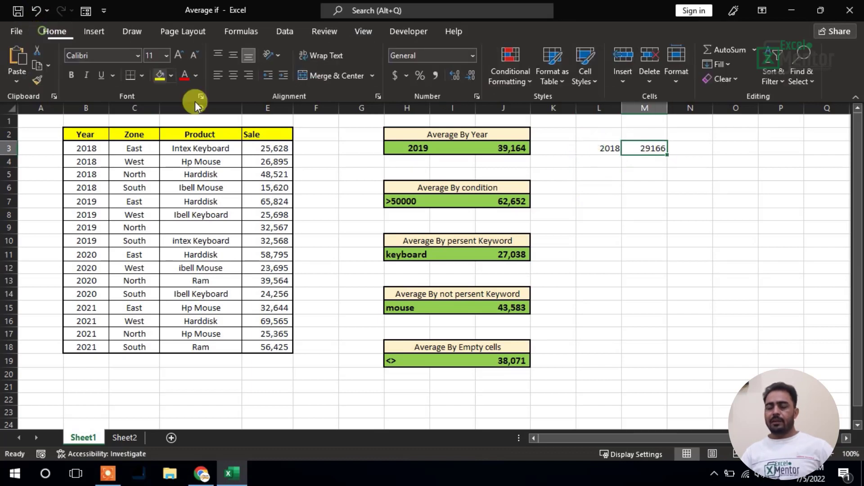
click(162, 76)
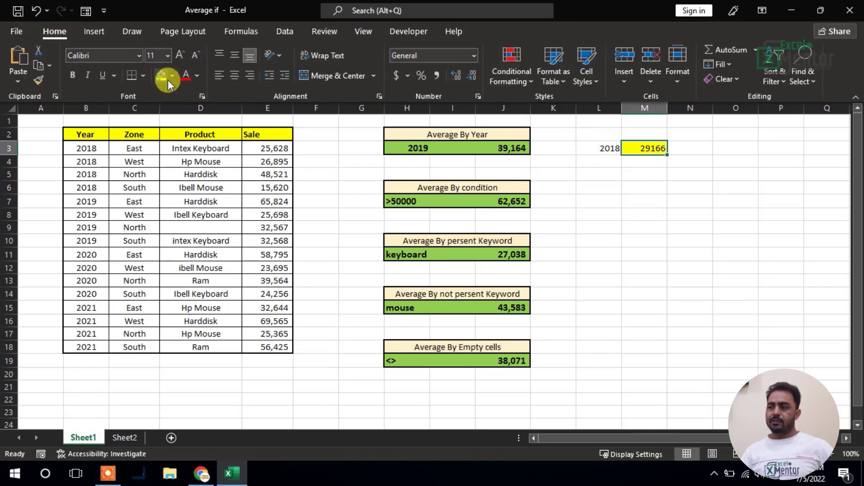
Change the criterion year in L3 to 2021, 2019 and finally 2020 to test the M3 average.
click(610, 148)
text(2021)
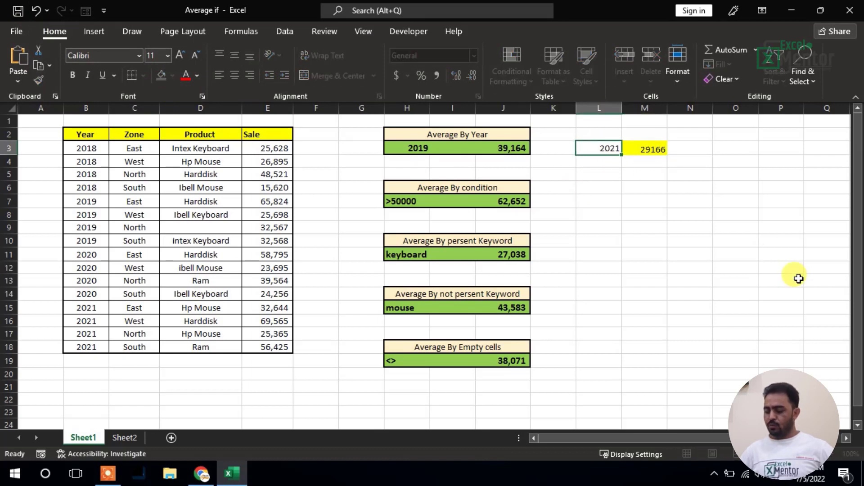
key(Return)
key(Up)
text(2019)
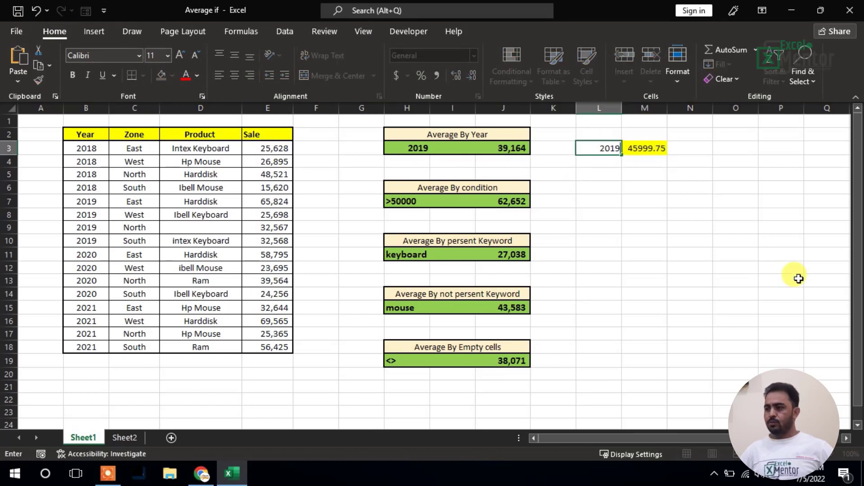
key(Return)
key(Up)
text(2020)
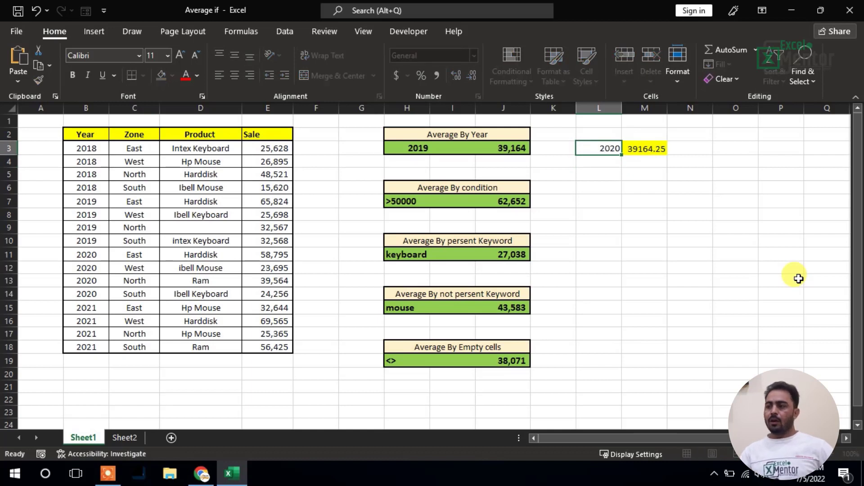
key(Return)
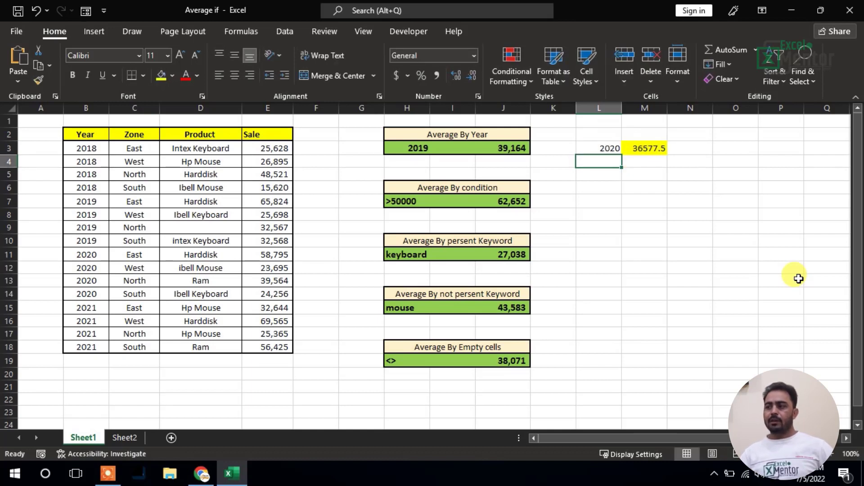
click(609, 147)
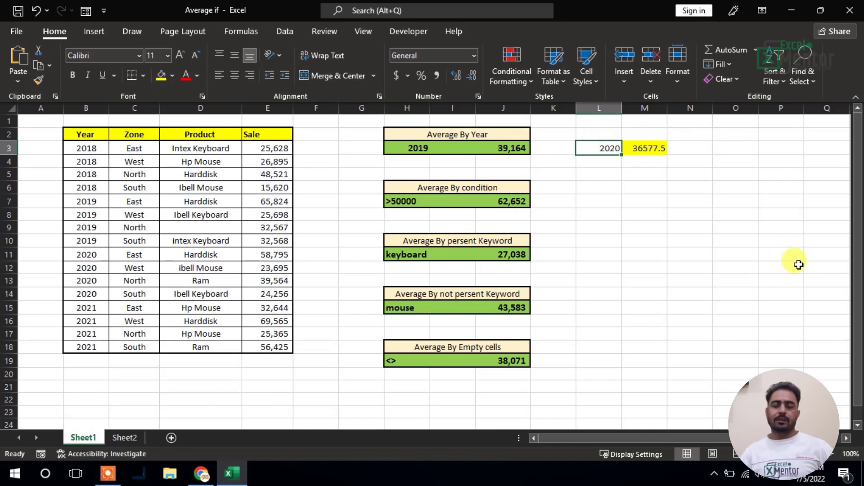
Clear the criterion year from L3 and check how the M3 average handles an empty criterion.
key(Delete)
key(Down)
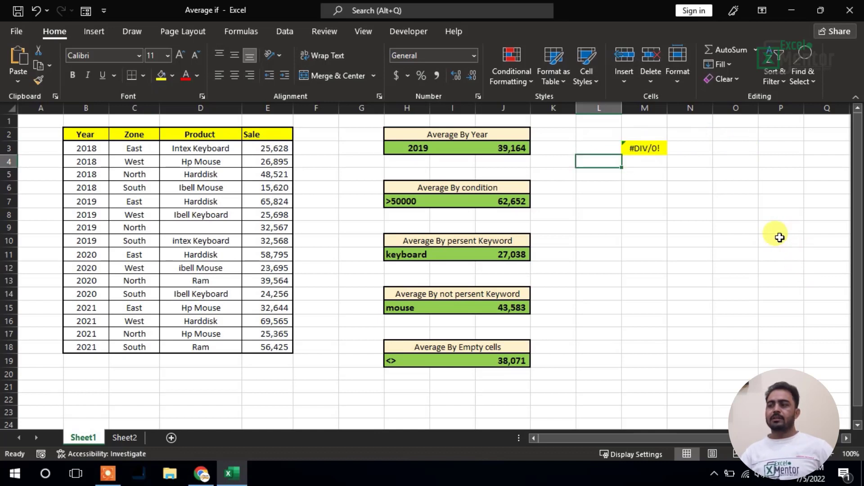
click(641, 151)
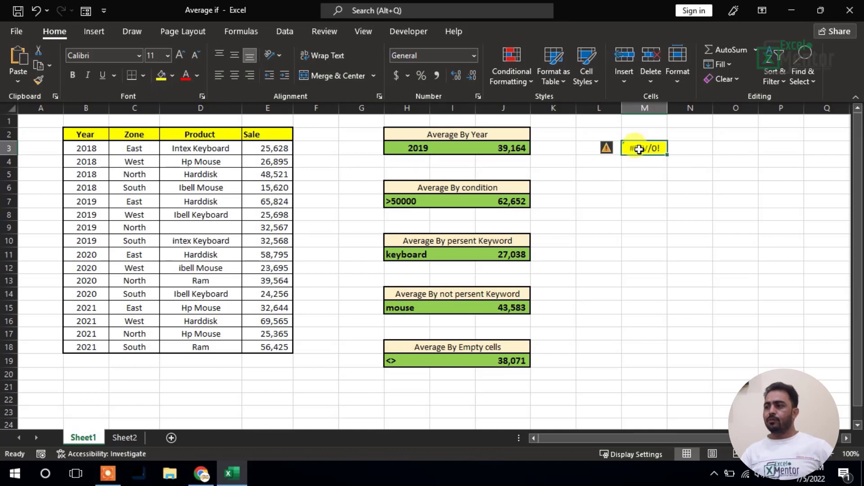
Wrap the M3 AVERAGEIF formula in IFERROR with "Error Found" as the fallback text, and widen column M slightly to fit.
double_click(640, 151)
drag(743, 149, 627, 148)
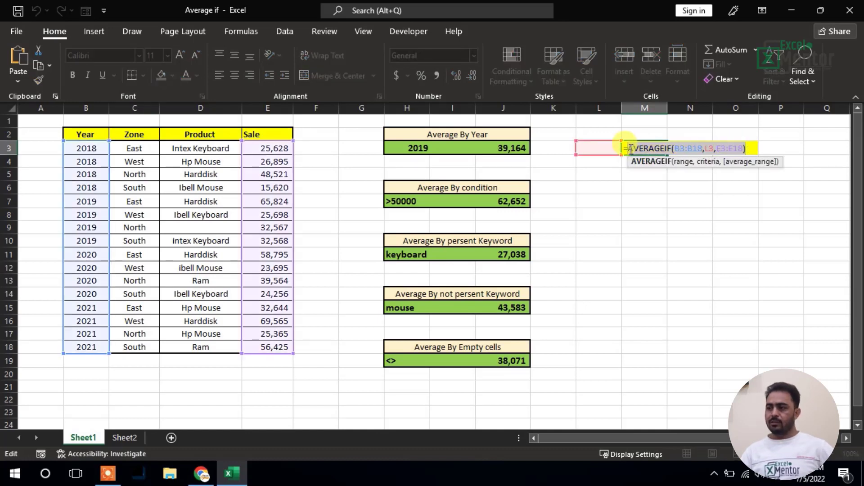
key(BackSpace)
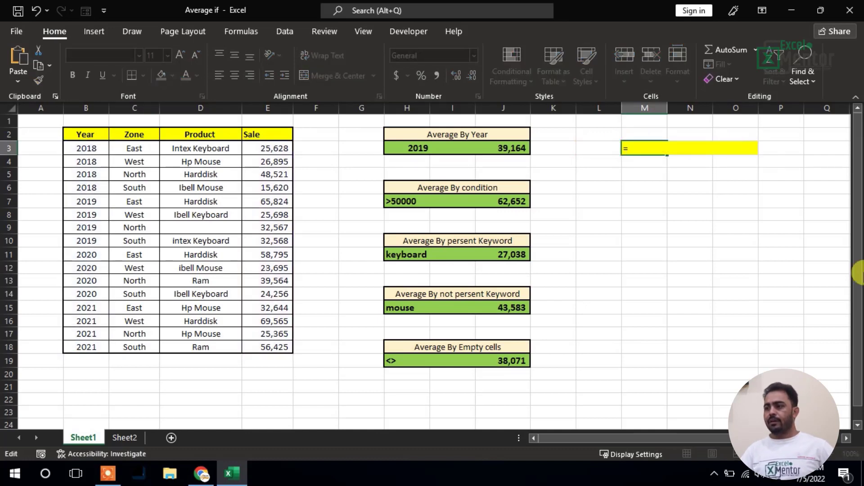
text(iferr)
key(Tab)
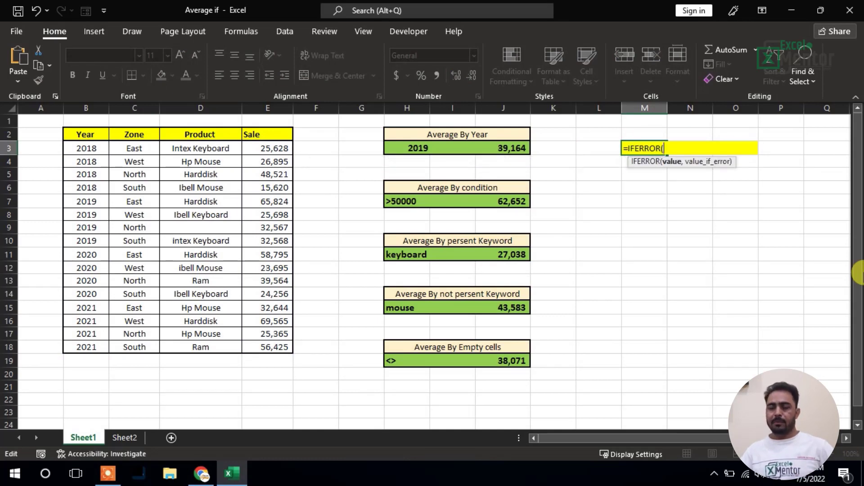
key(ctrl+v)
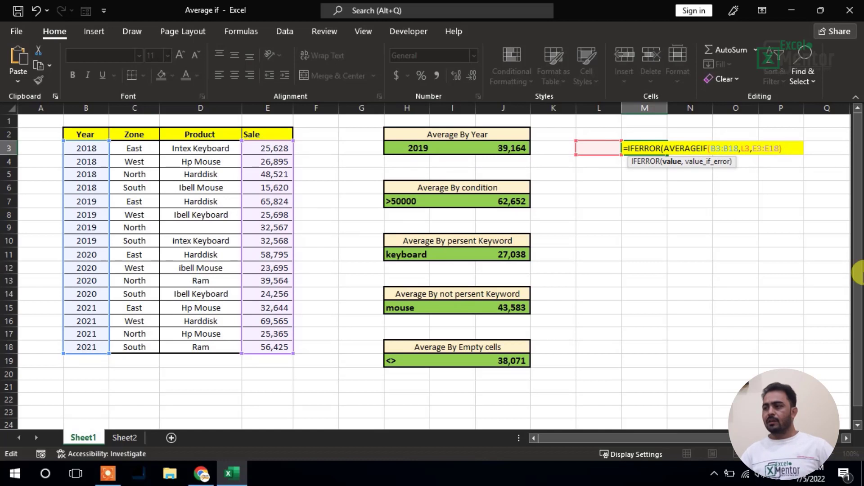
text(,)
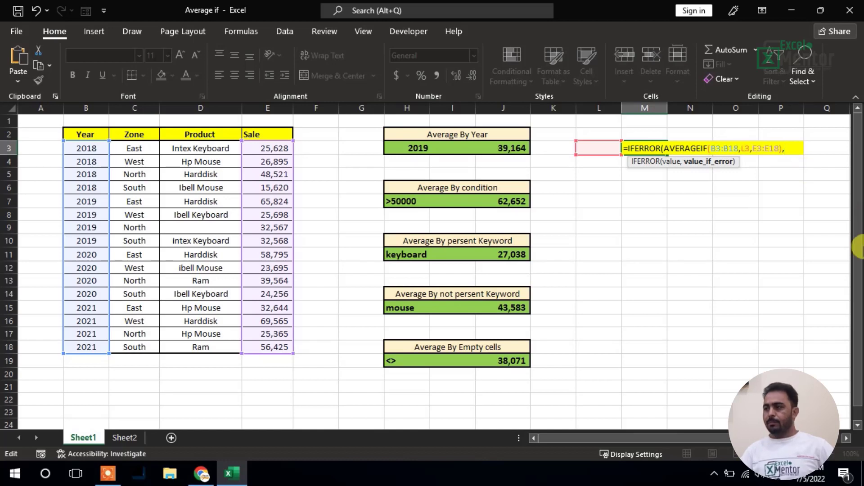
text("Error Foun)
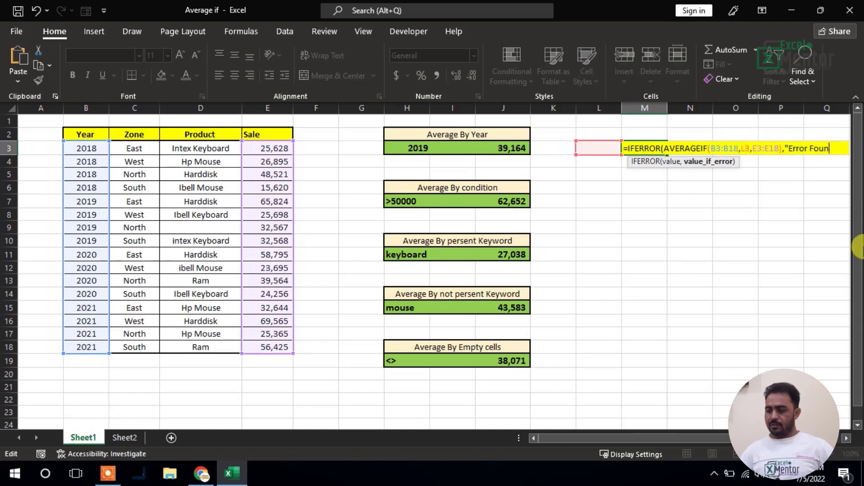
text(d"))
key(Return)
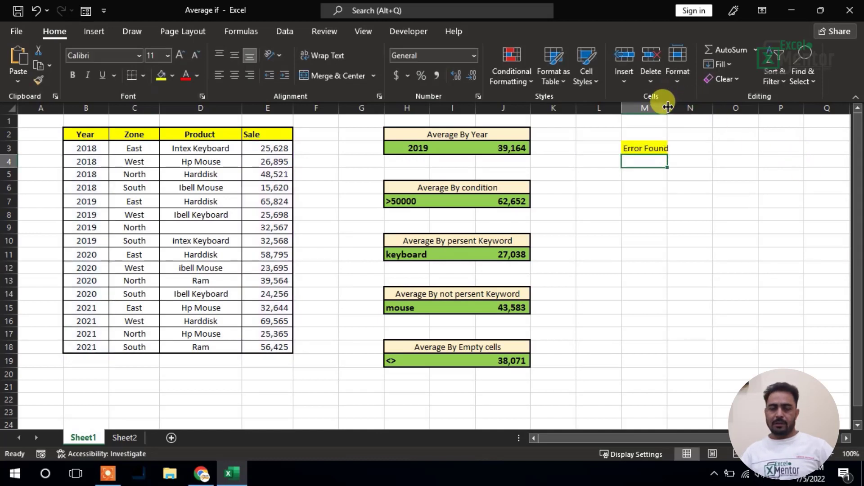
drag(667, 108, 671, 108)
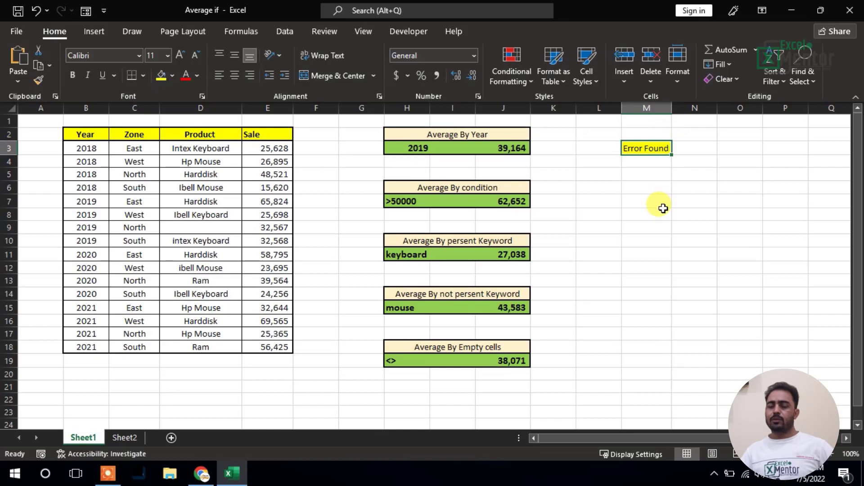
click(637, 148)
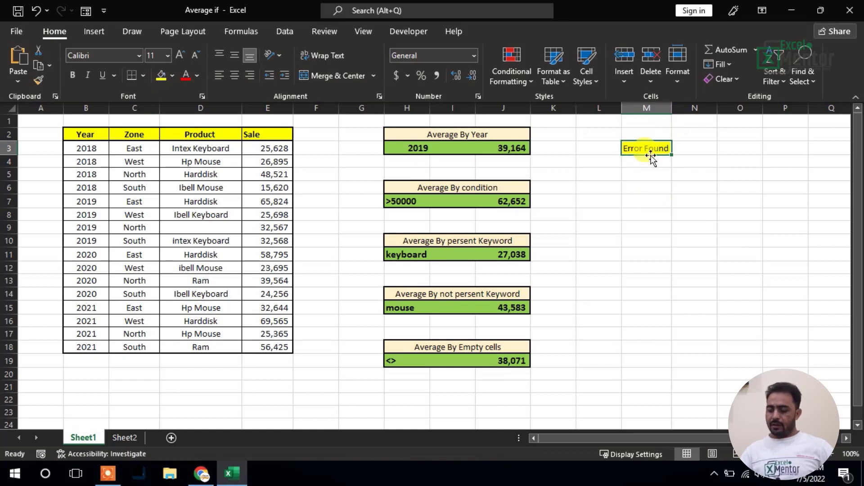
Enter the year 2018 in L3 to test the IFERROR formula with a valid criterion.
click(608, 149)
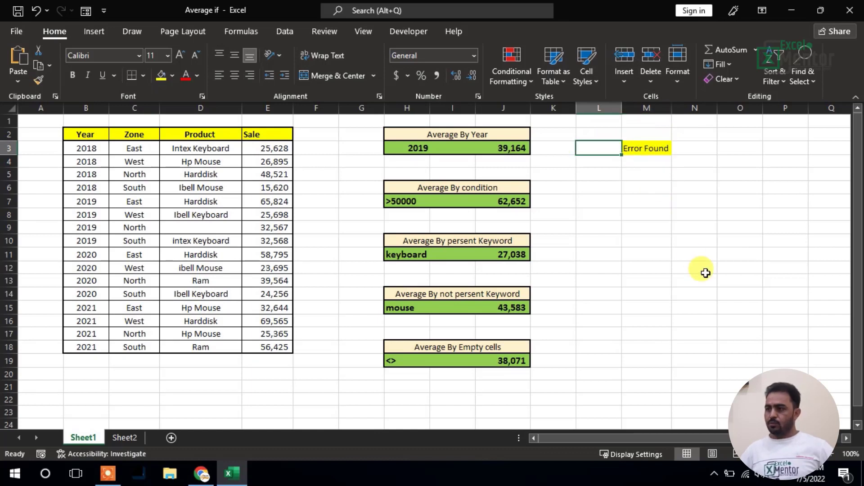
text(2018)
key(Return)
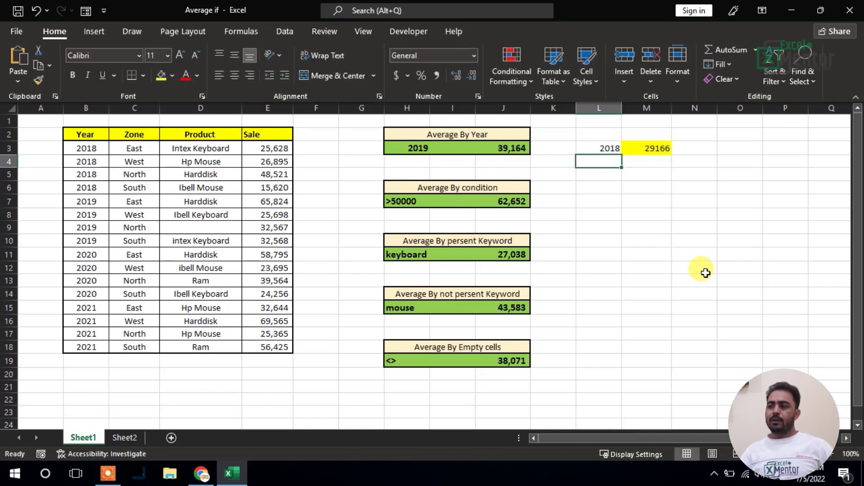
Review the M3 average, its criterion in L3 and the Year column values it is matched against.
click(651, 146)
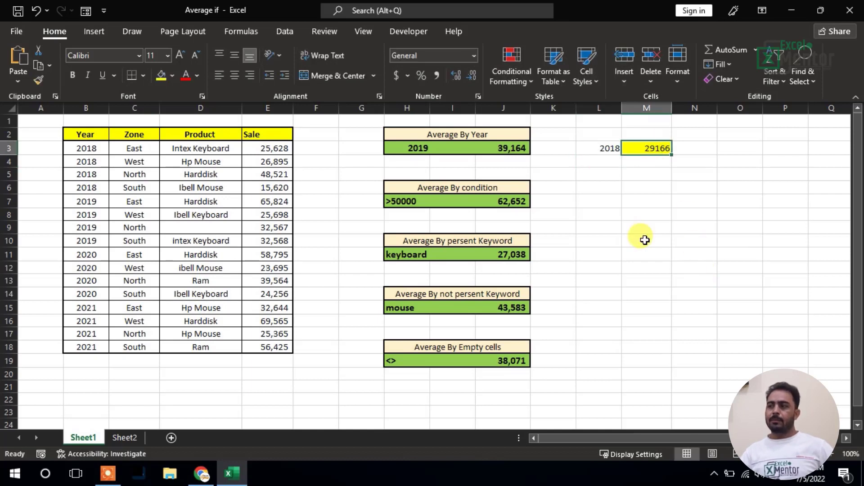
click(653, 146)
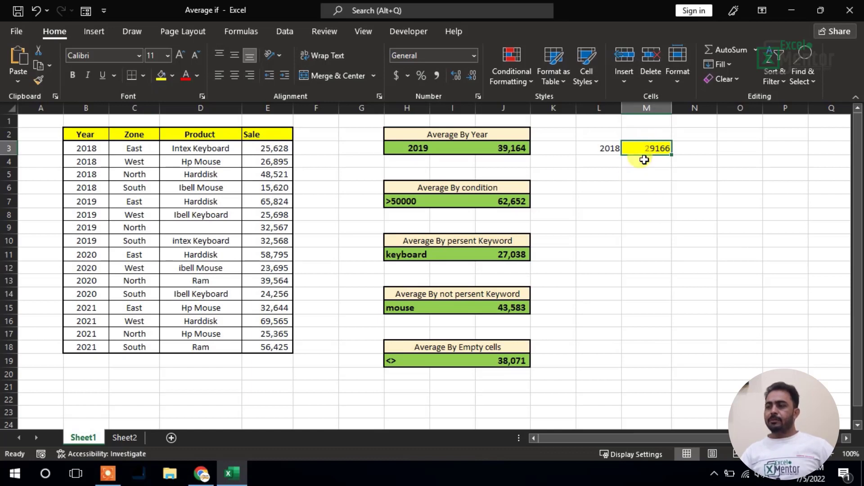
click(449, 188)
click(645, 226)
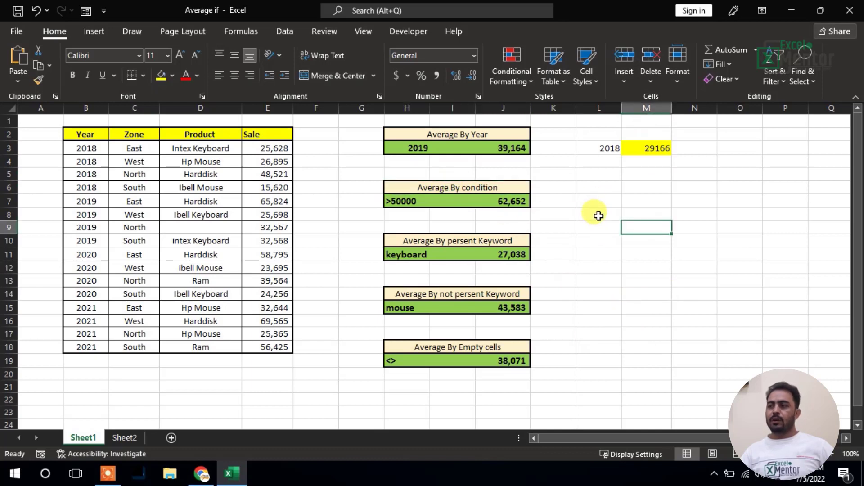
click(660, 148)
click(606, 148)
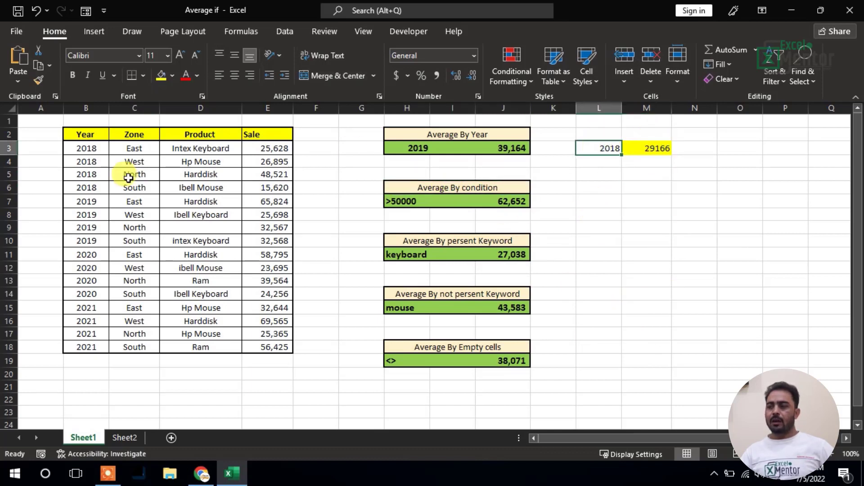
drag(86, 147, 83, 321)
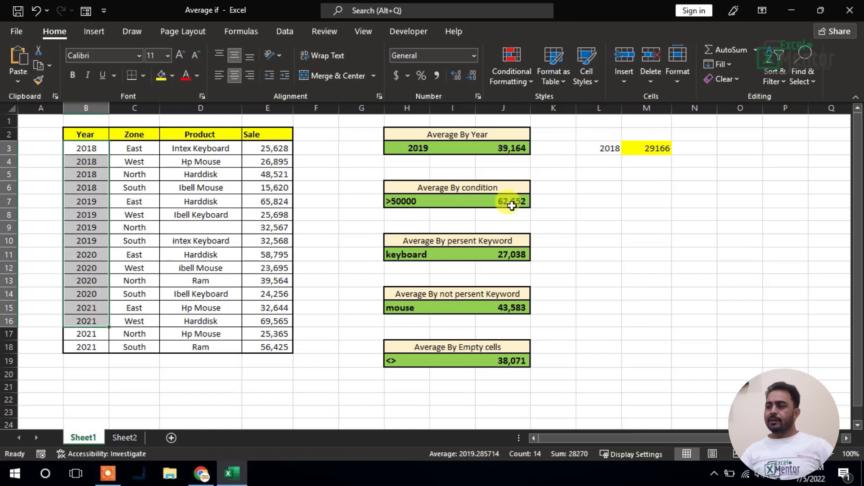
click(647, 201)
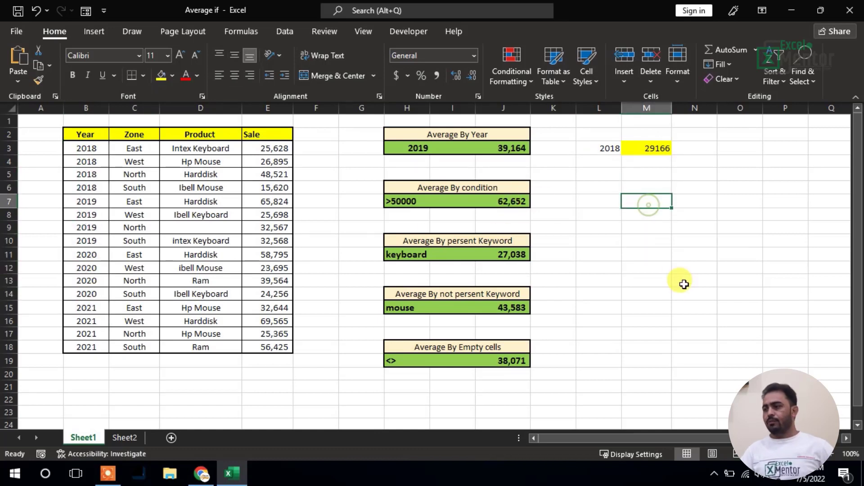
text(=averag)
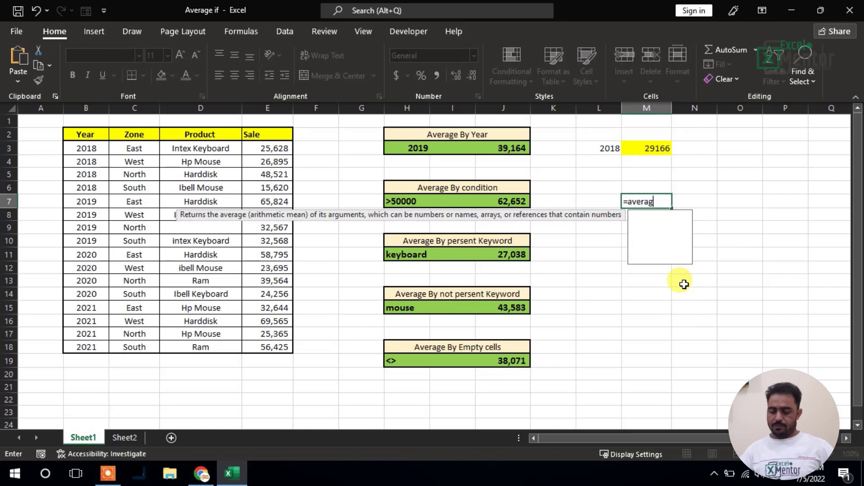
key(Right)
key(Left)
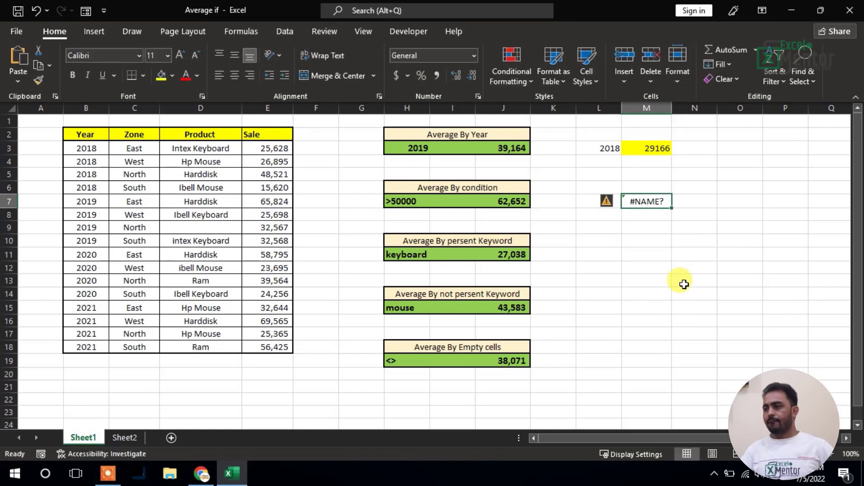
text(=averagof)
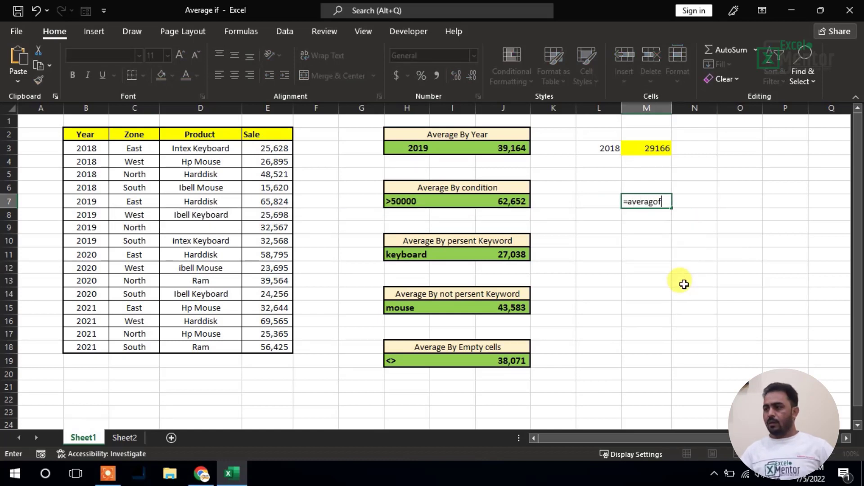
key(BackSpace)
key(BackSpace)
key(Right)
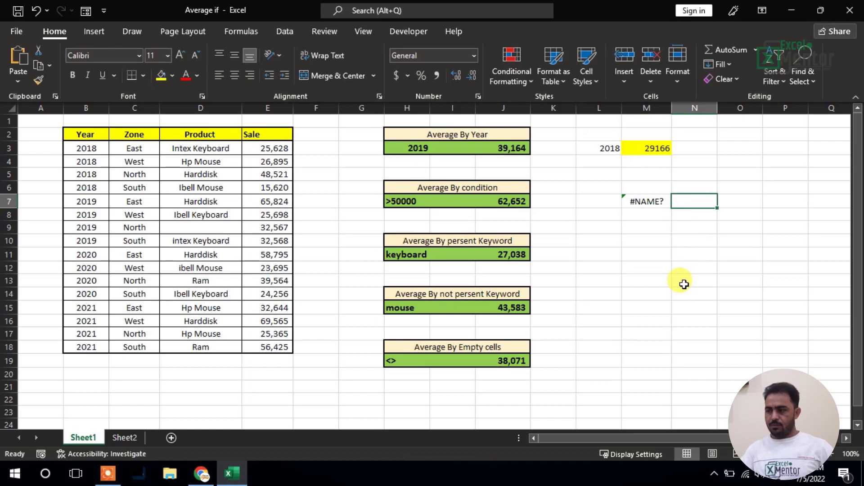
Enter an AVERAGEIF formula in M7 with range E3:E18, criterion ">30000" and average range E3:E18.
key(Left)
text(=aver)
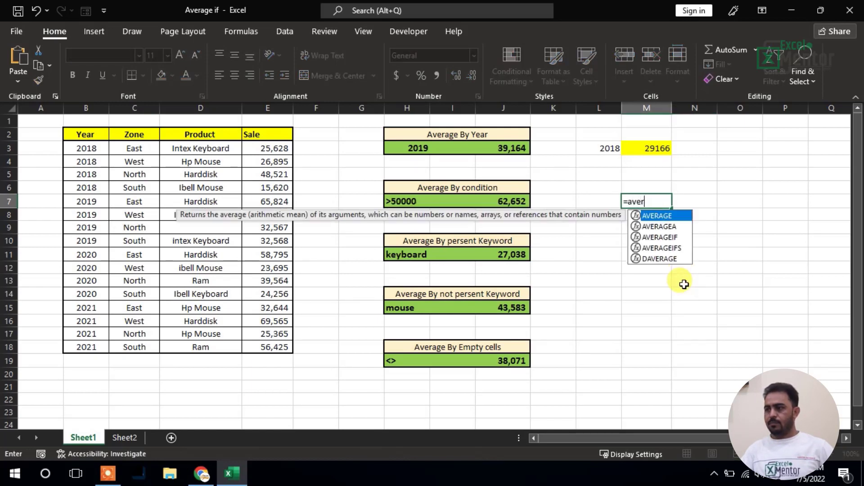
text(ageif)
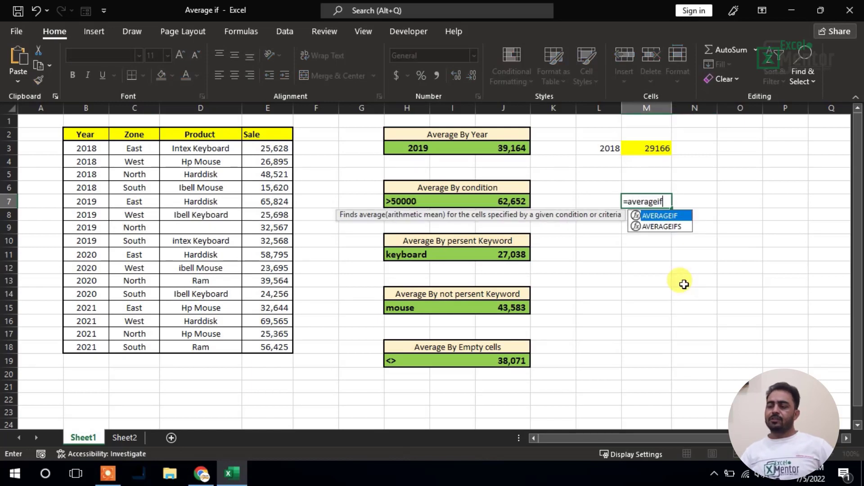
key(Tab)
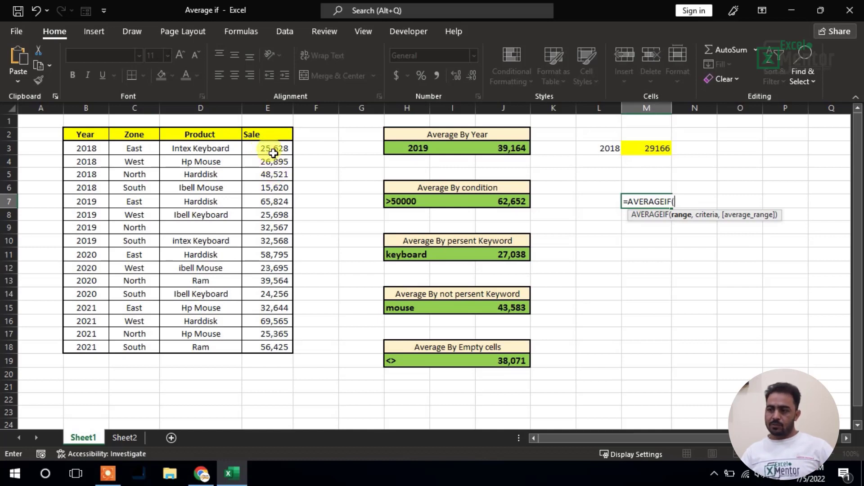
drag(274, 149, 294, 347)
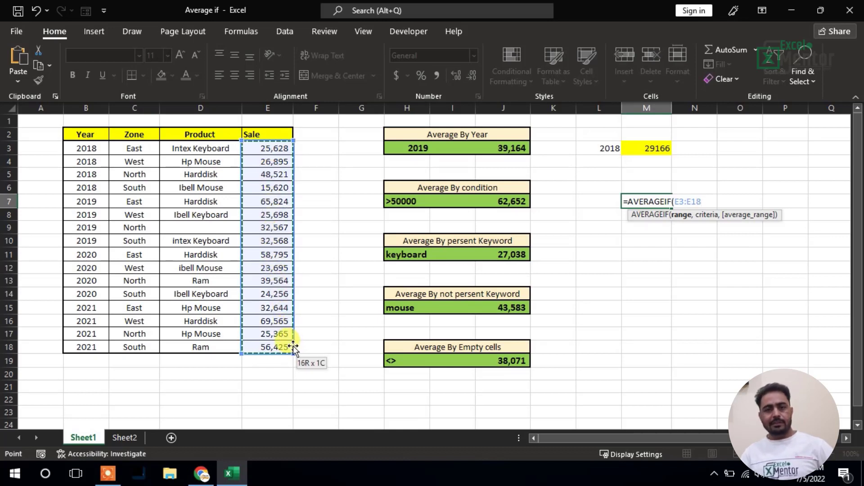
text(,">30000)
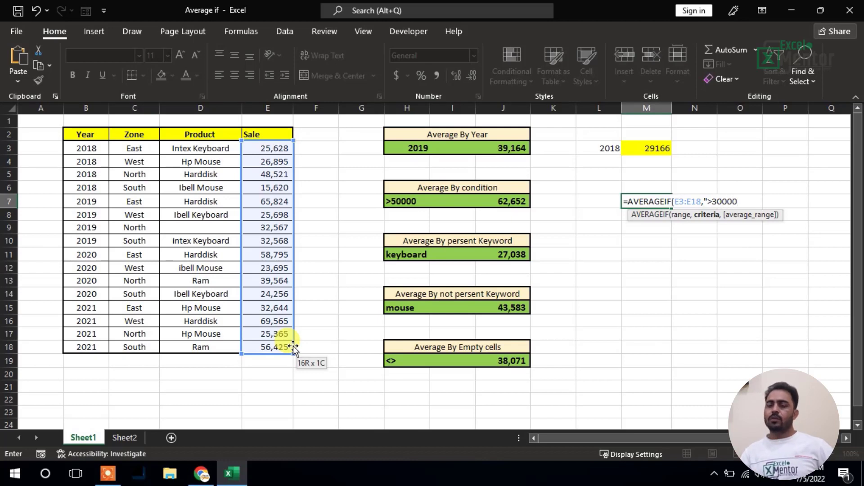
text(,)
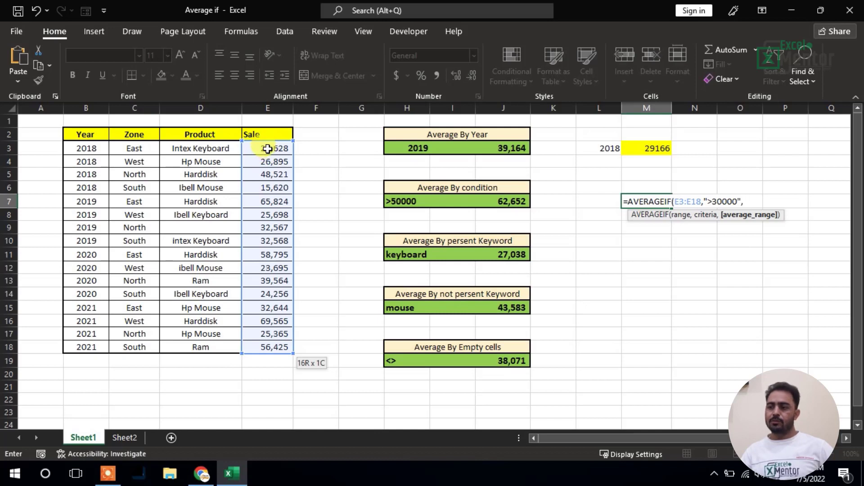
drag(268, 149, 284, 353)
key(Return)
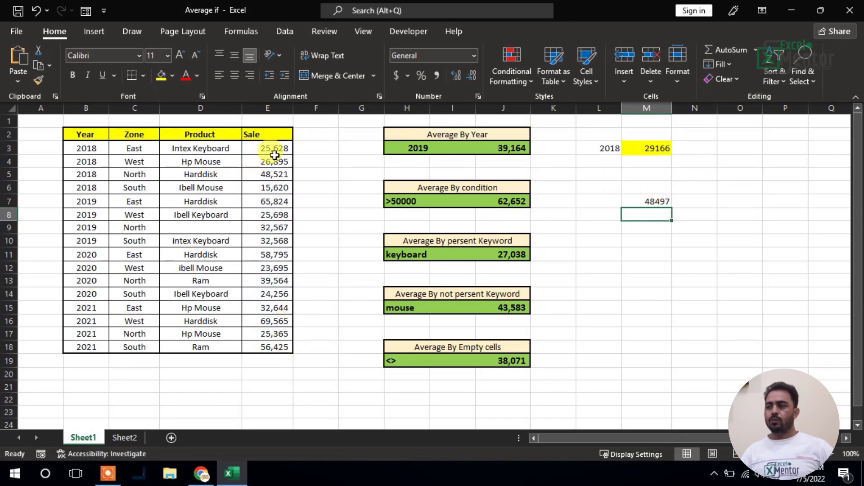
Examine the typed criterion inside the M7 AVERAGEIF formula, leaving the formula as it is.
click(660, 201)
double_click(660, 201)
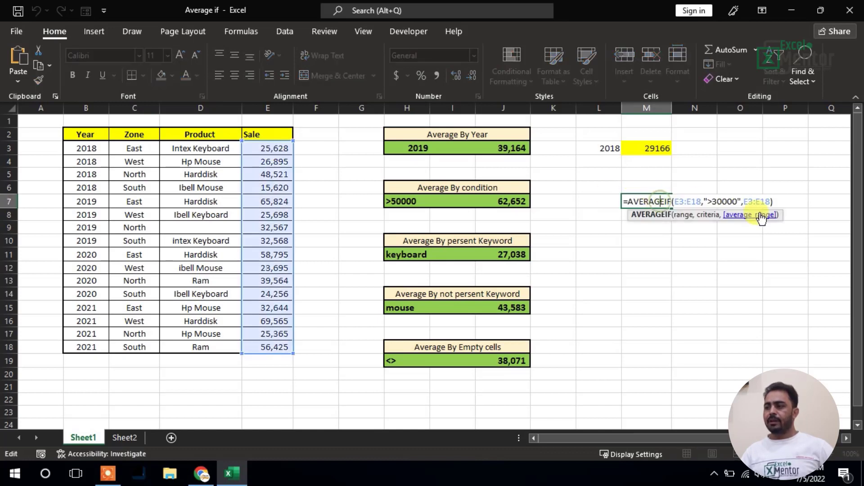
drag(708, 201, 741, 202)
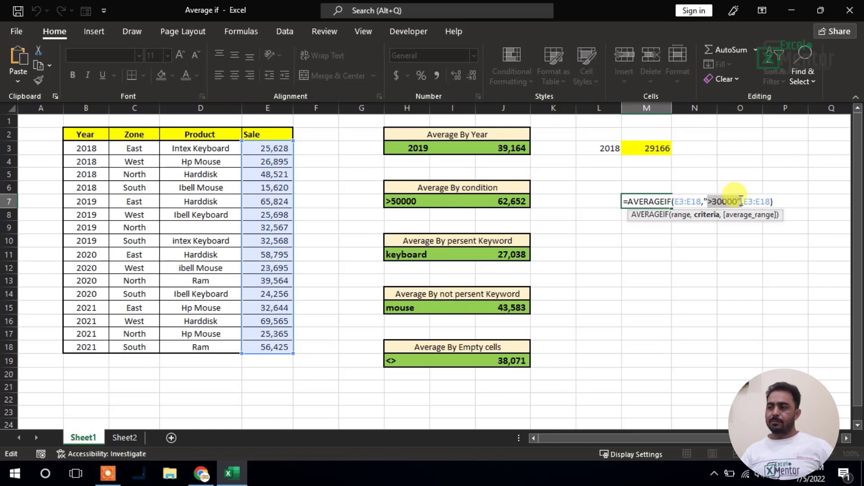
key(Escape)
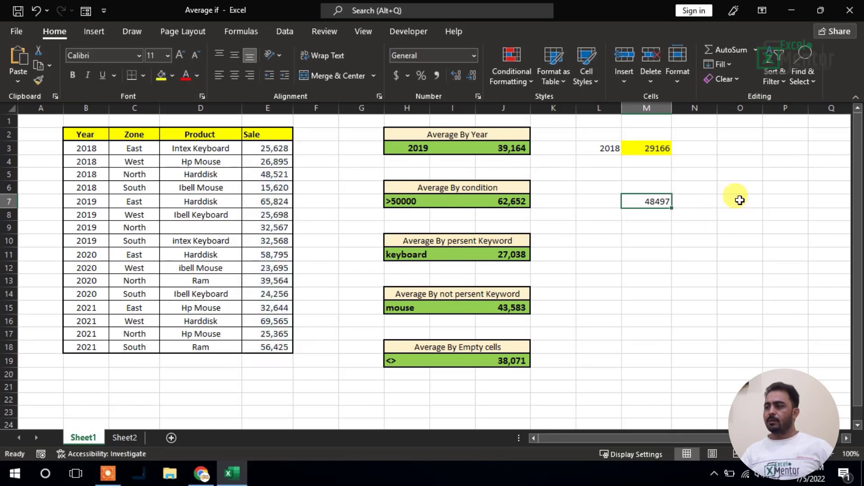
Replace the typed criterion in the M7 AVERAGEIF formula with a reference to cell L7.
double_click(663, 201)
click(707, 201)
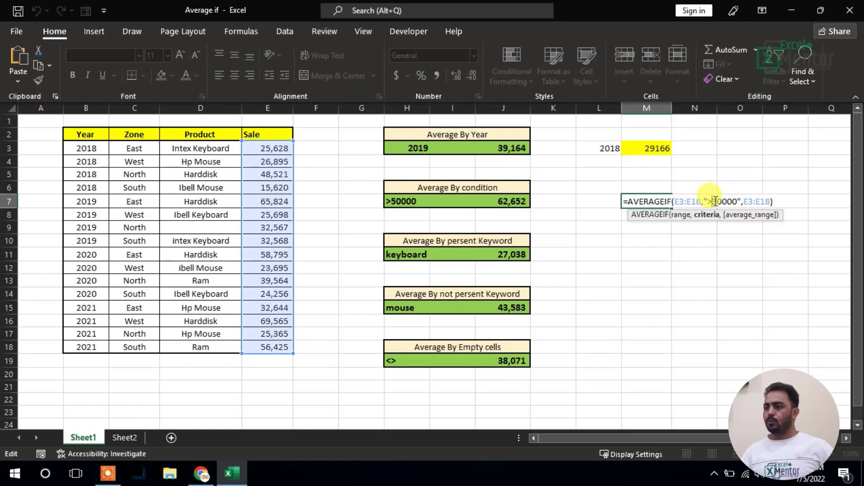
drag(705, 201, 742, 201)
key(BackSpace)
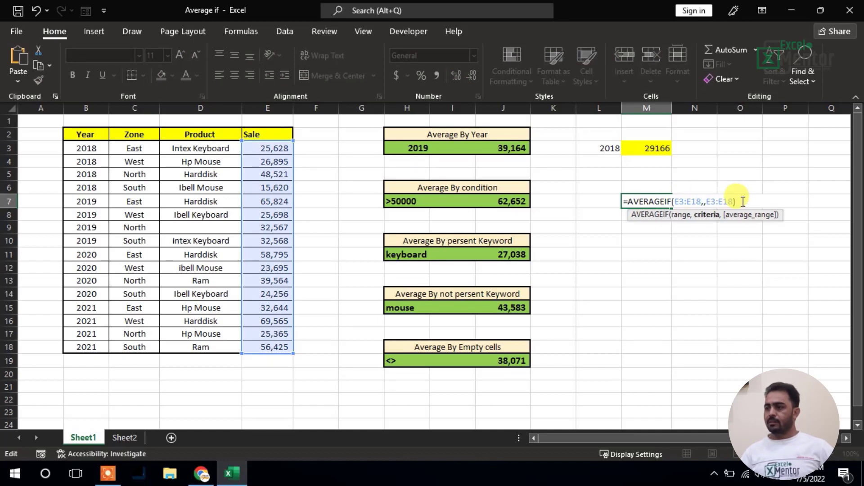
click(597, 203)
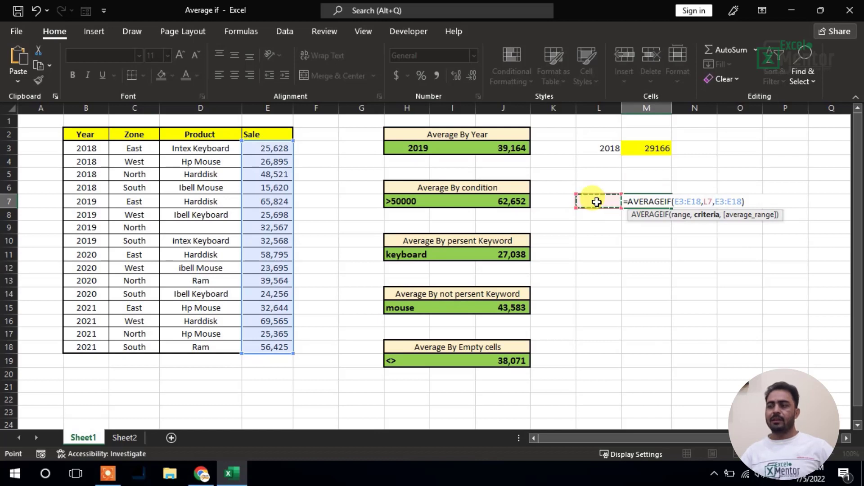
key(Return)
click(658, 201)
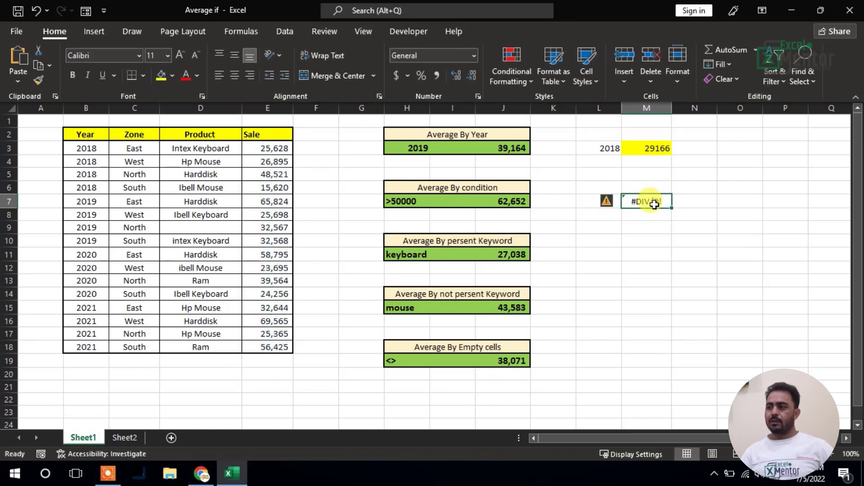
click(650, 230)
Enter the criterion >3000 in L7 to drive the M7 average.
click(601, 204)
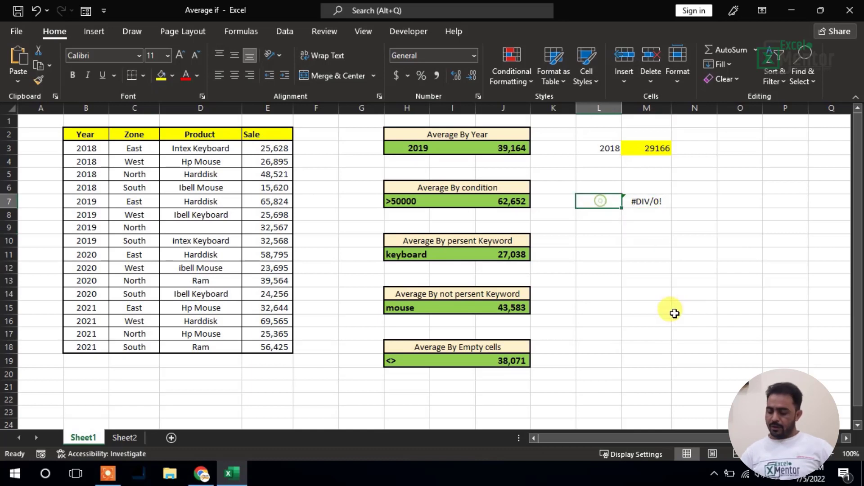
text(>)
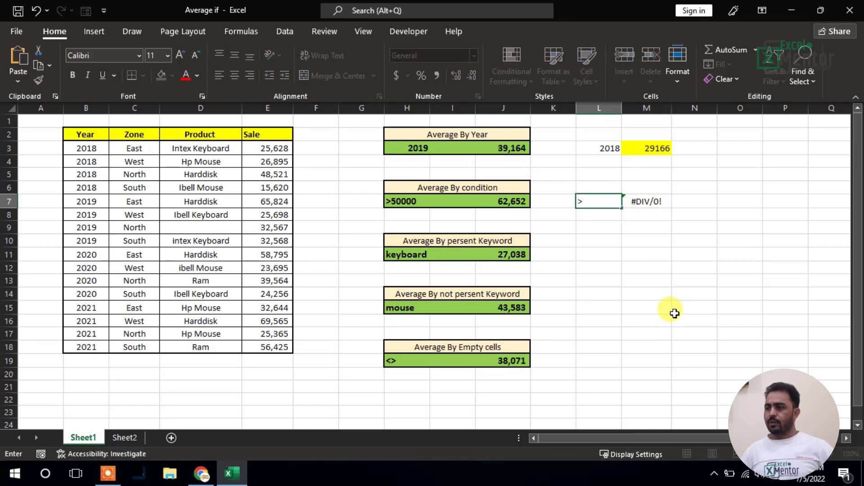
text(3000)
key(Return)
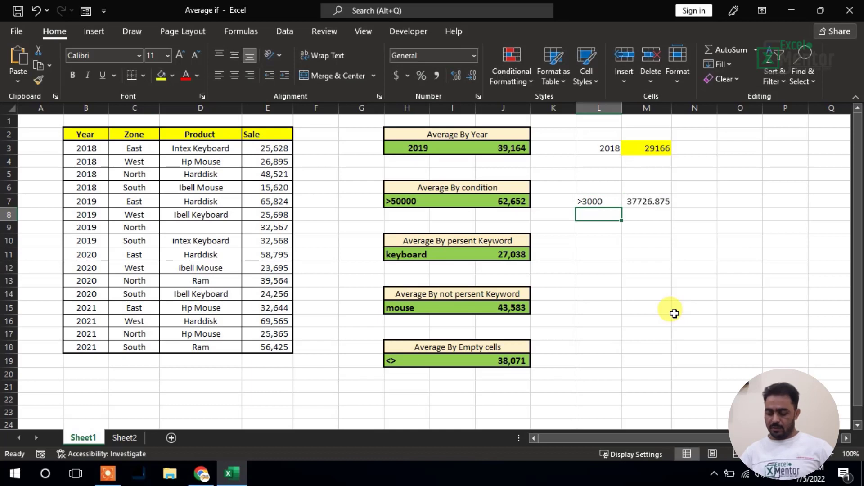
Change the criterion in L7 to >50000.
key(Up)
text(>)
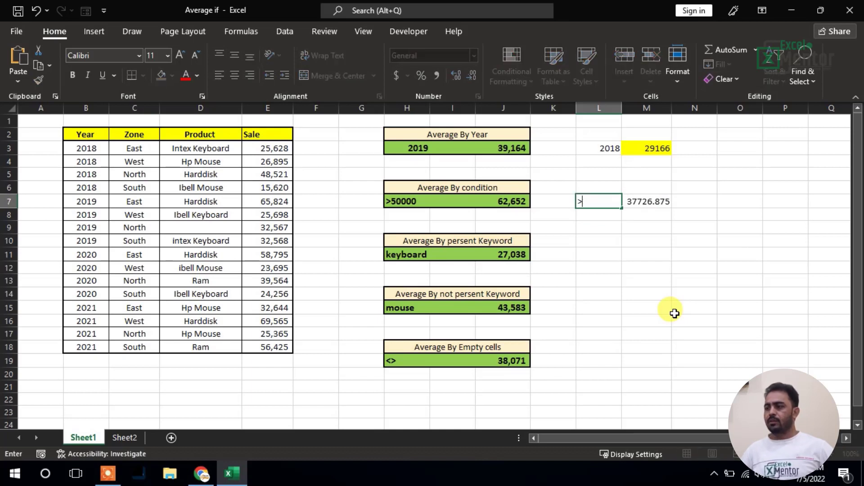
key(Return)
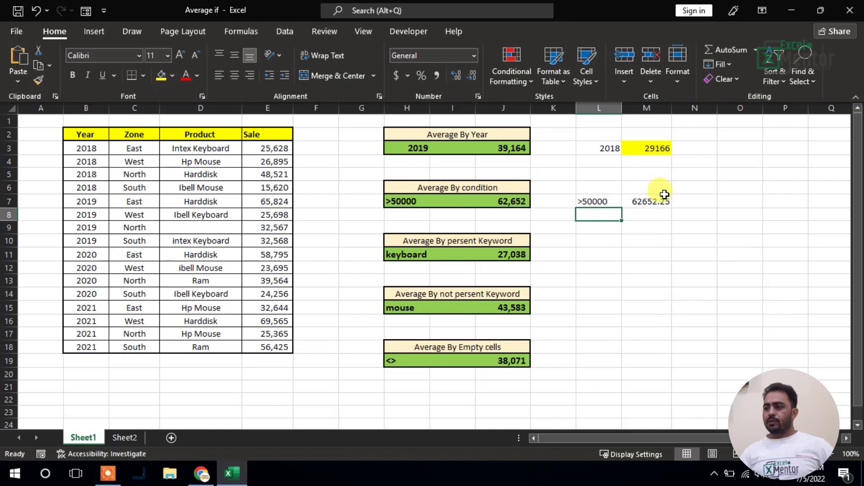
Change the criterion in the M7 AVERAGEIF formula to ">"&L7 so the operator sits inside the formula.
double_click(647, 200)
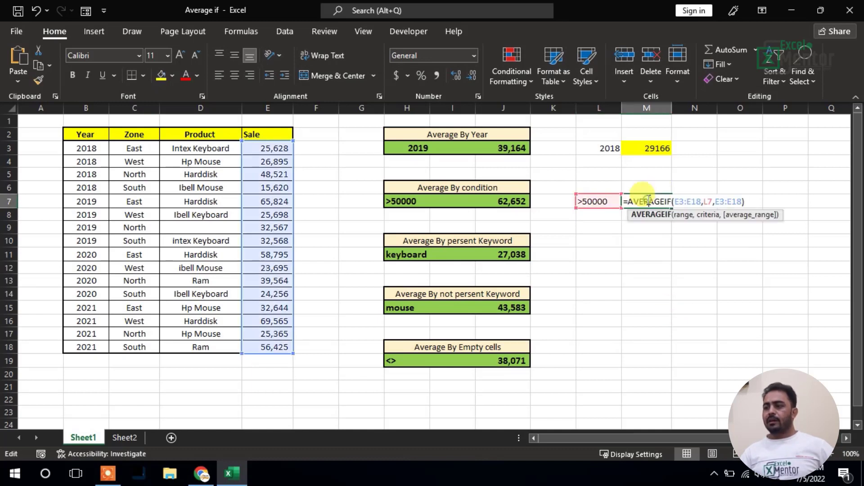
key(Escape)
click(595, 206)
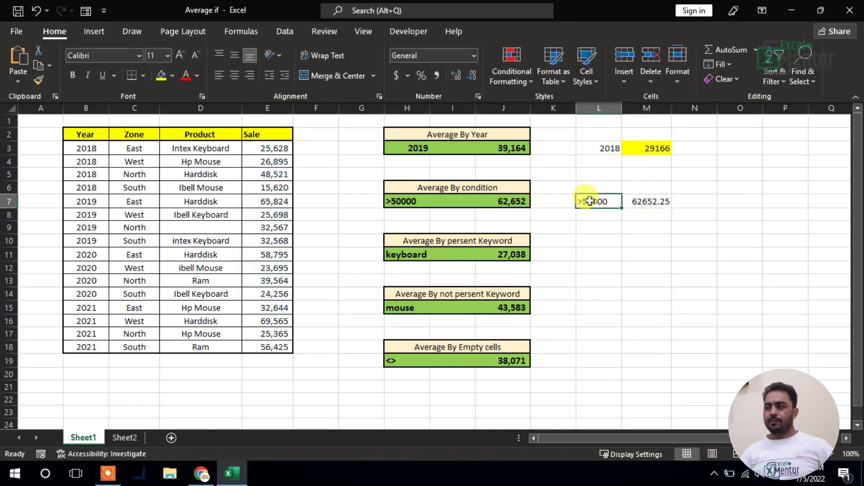
double_click(649, 200)
double_click(708, 202)
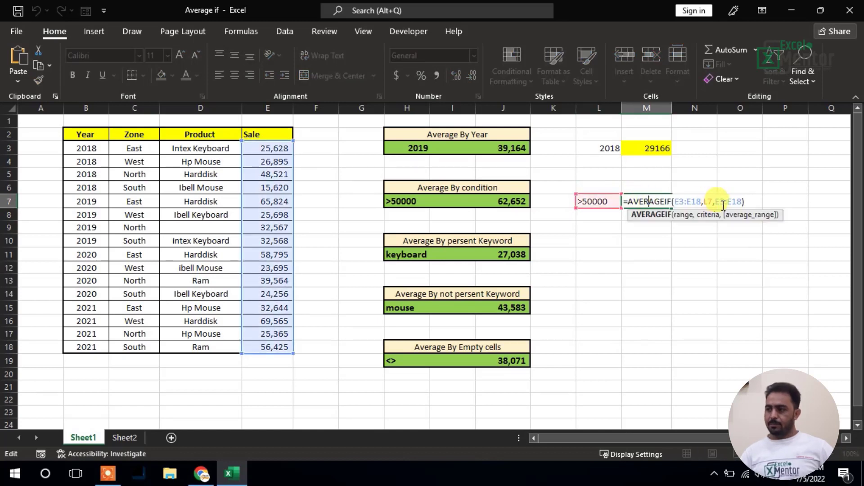
text(L)
key(BackSpace)
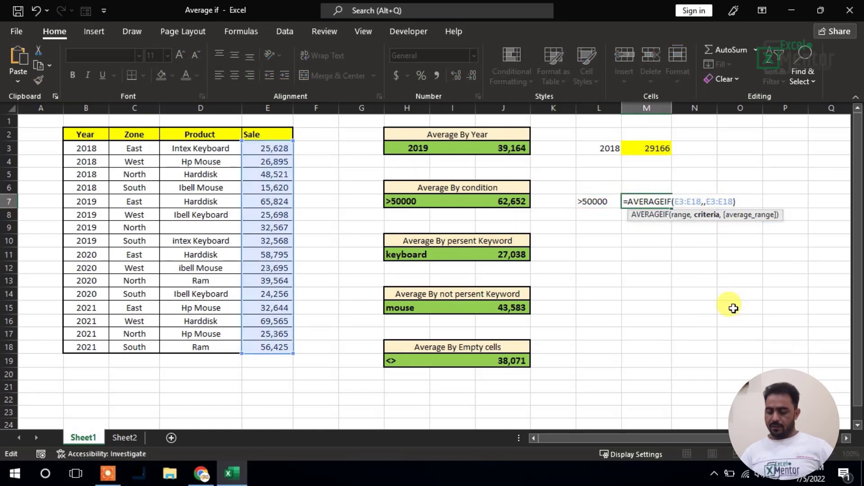
text(">")
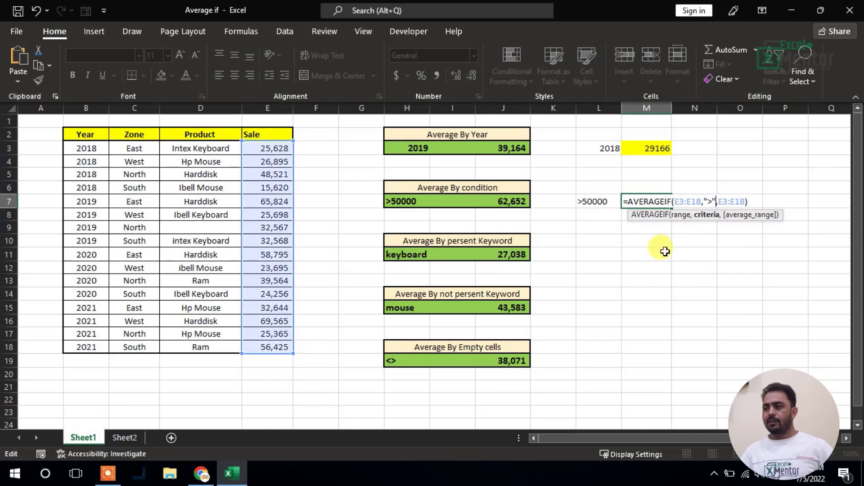
text(&)
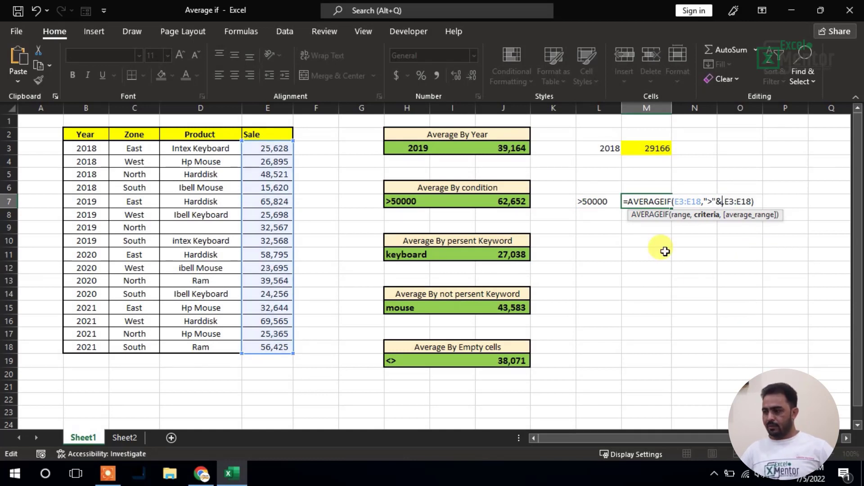
click(598, 202)
key(Return)
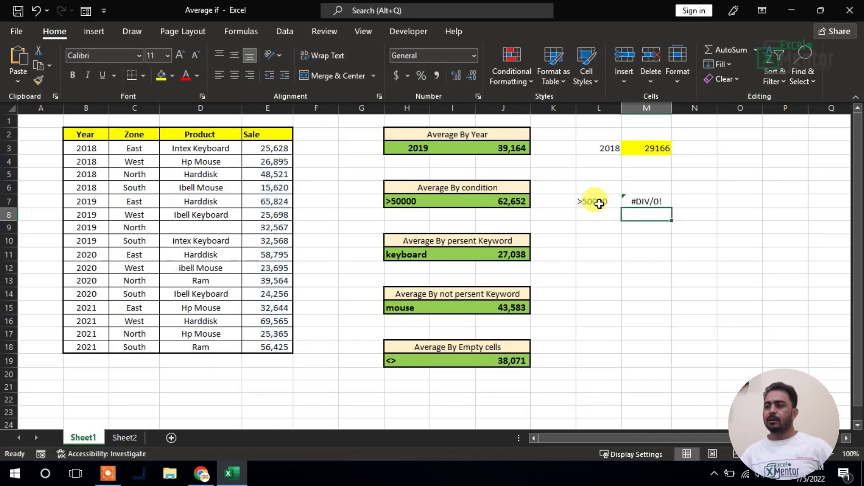
Enter the plain number 50000 in L7, without the greater-than sign.
click(591, 202)
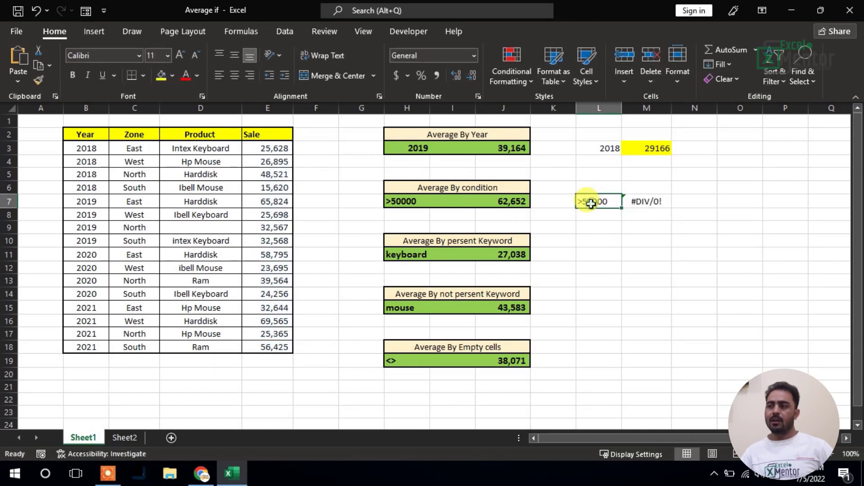
double_click(637, 201)
key(Escape)
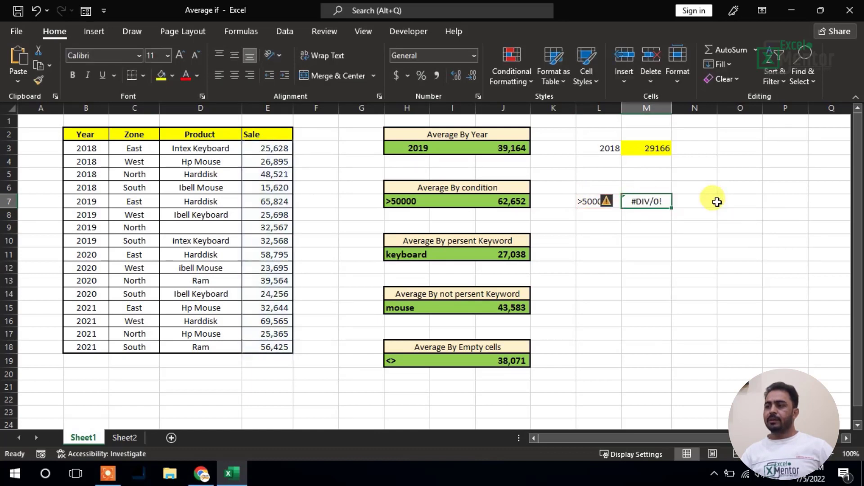
click(585, 201)
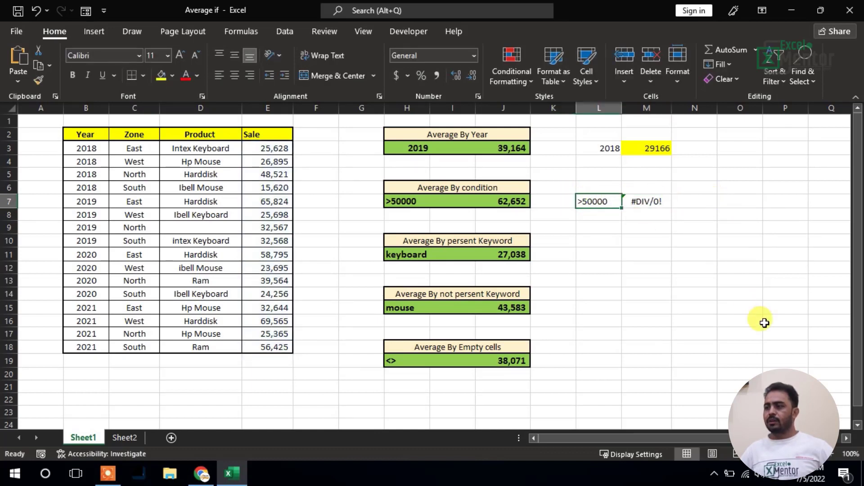
text(500)
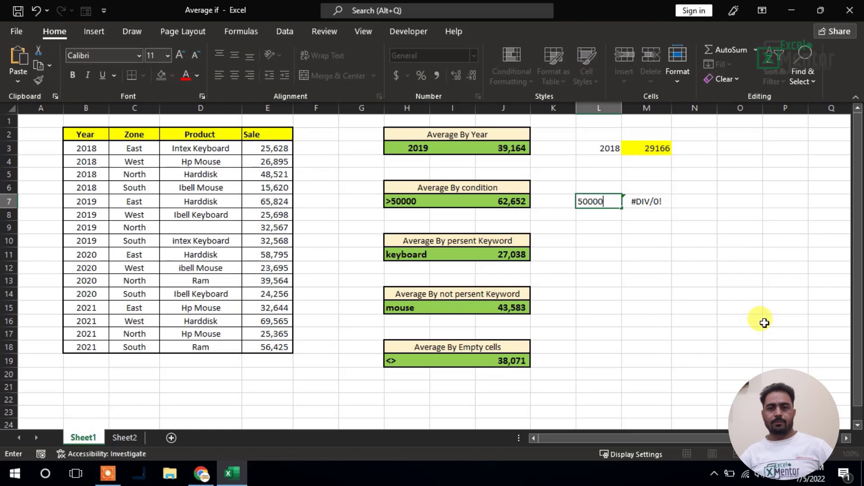
key(Return)
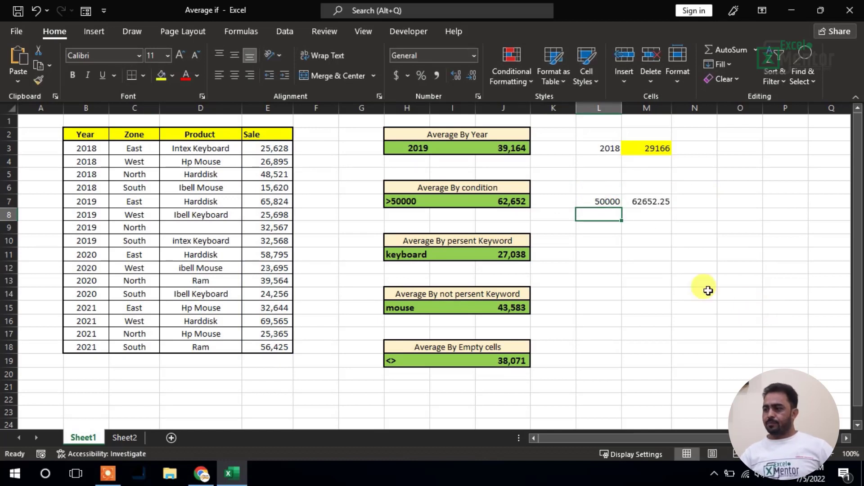
Examine how the M7 formula joins its operator to L7, and review the Product column values and the keyword average example.
double_click(644, 201)
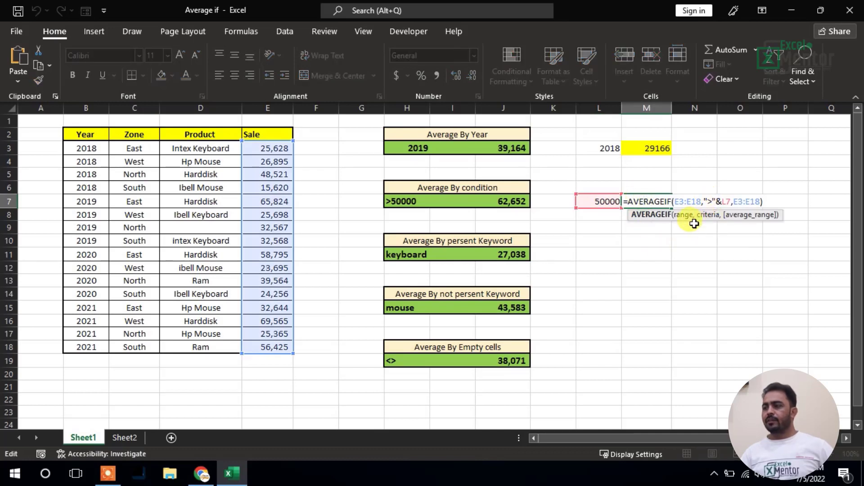
key(Escape)
double_click(660, 203)
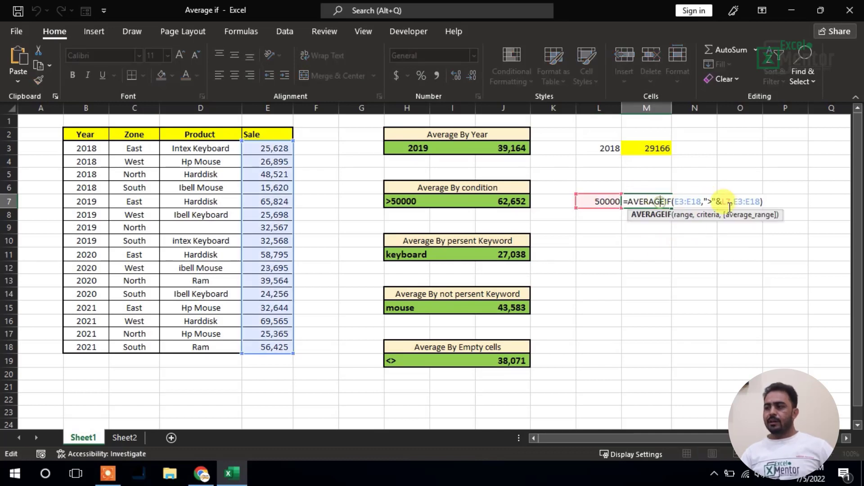
click(709, 200)
key(Return)
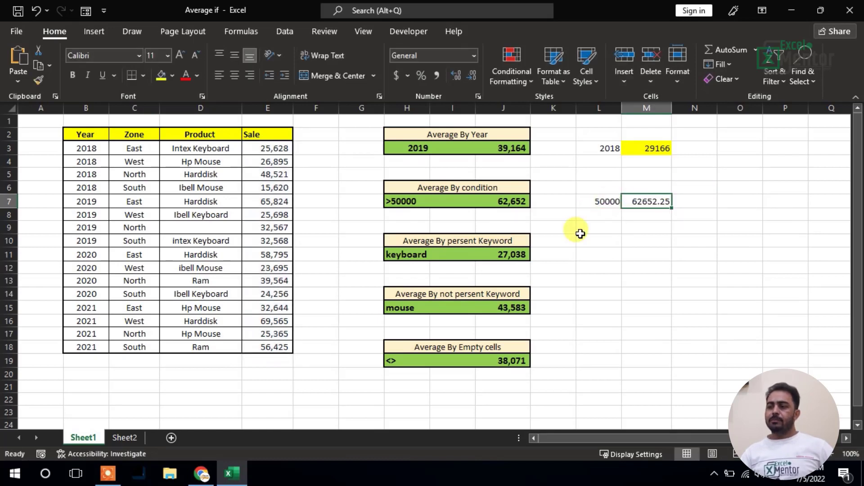
click(581, 227)
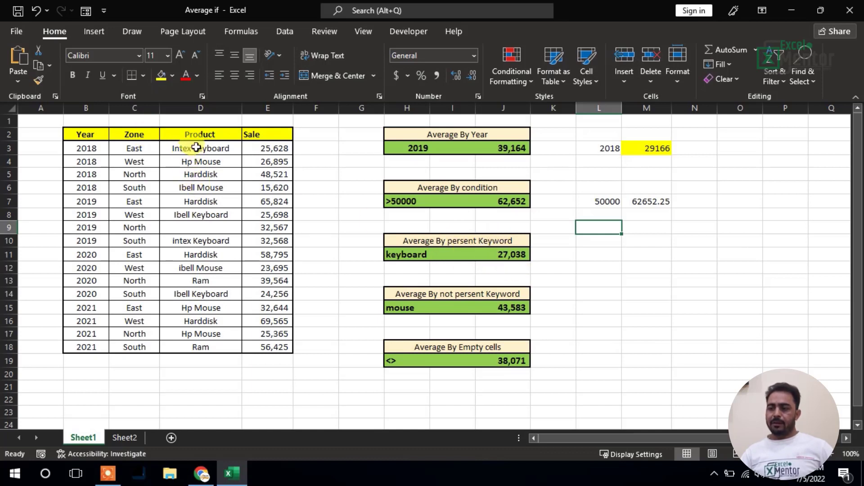
drag(192, 148, 208, 347)
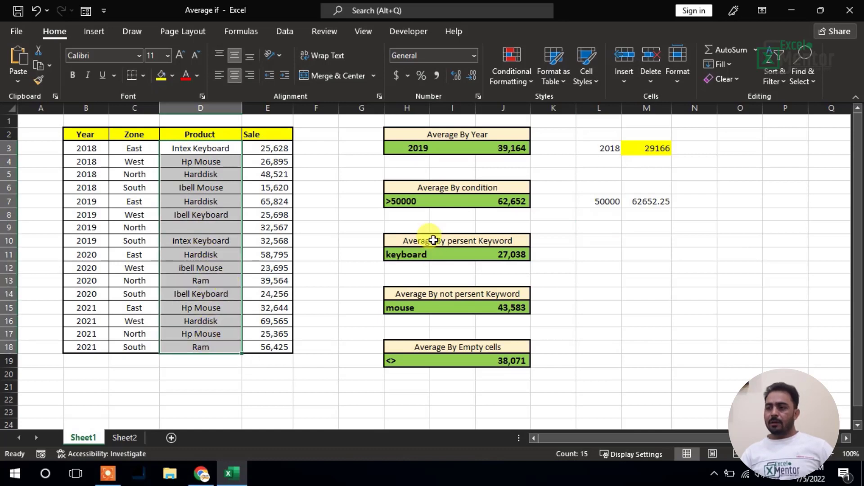
click(208, 148)
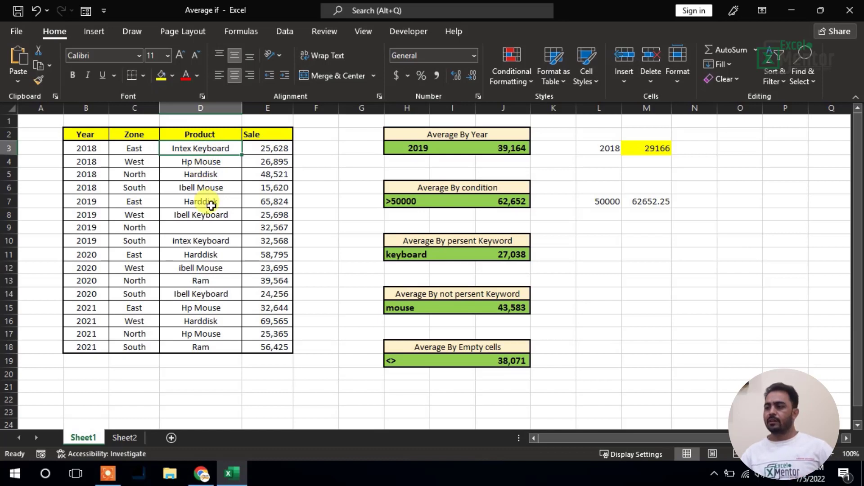
click(518, 268)
Begin an AVERAGEIF formula in M11 with the Product cells D3:D18 as the criteria range.
click(632, 255)
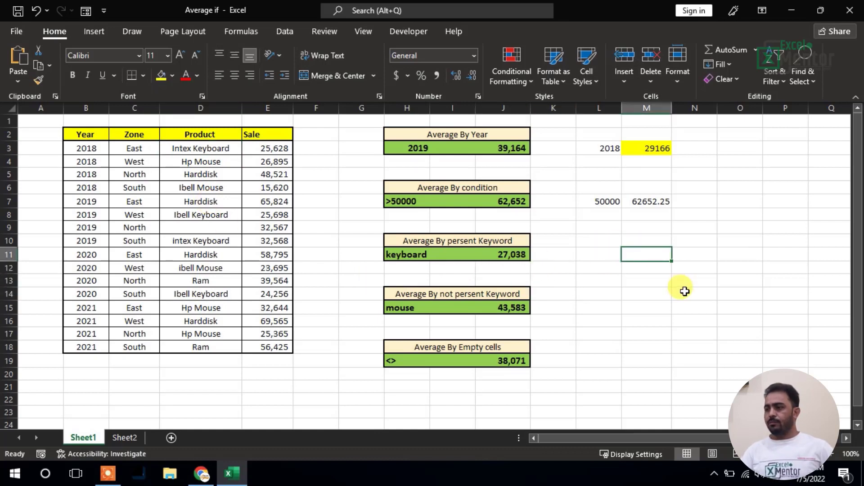
text(=averag)
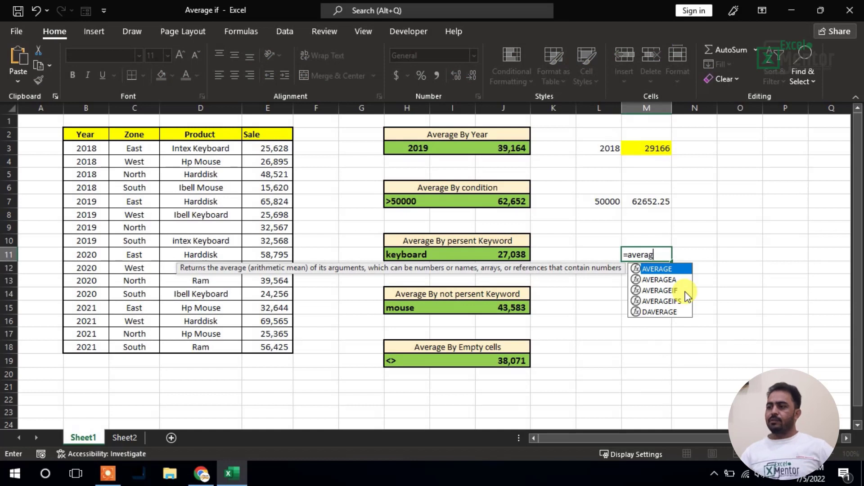
double_click(685, 291)
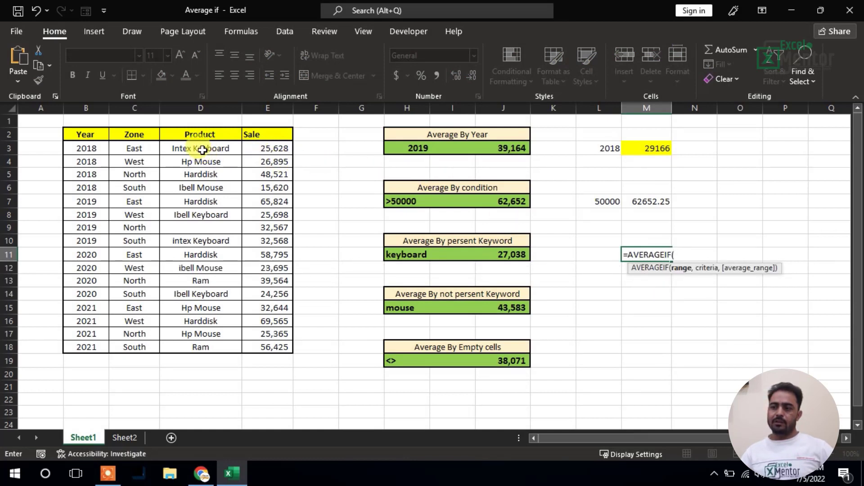
drag(202, 150, 228, 346)
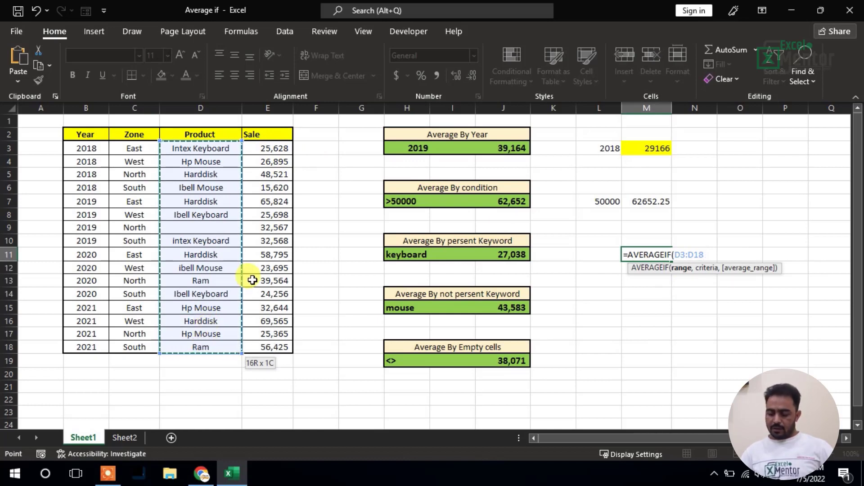
text(,)
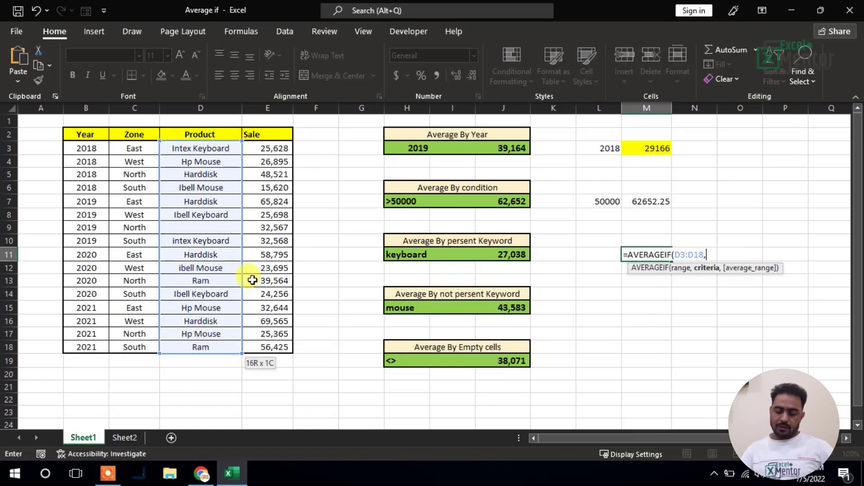
Complete the M11 formula with the wildcard criterion "*Keyboard" and the Sale cells E3:E18 as the average range.
text("*)
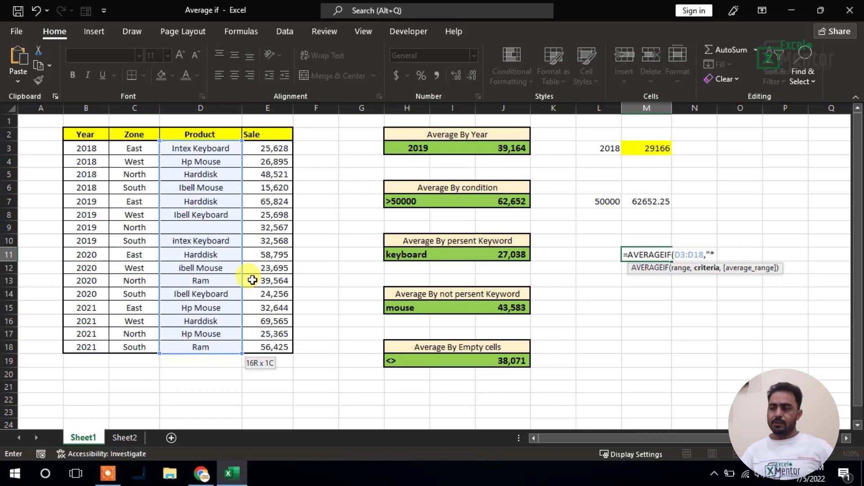
text(key)
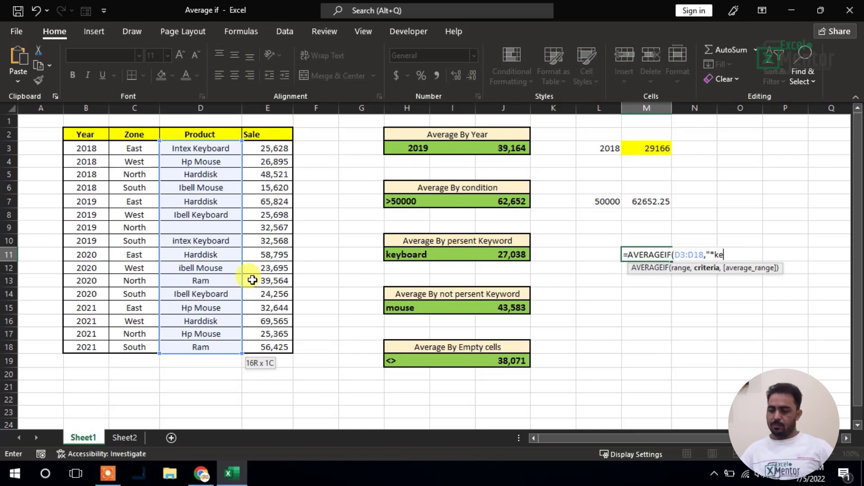
key(BackSpace)
key(BackSpace)
key(BackSpace)
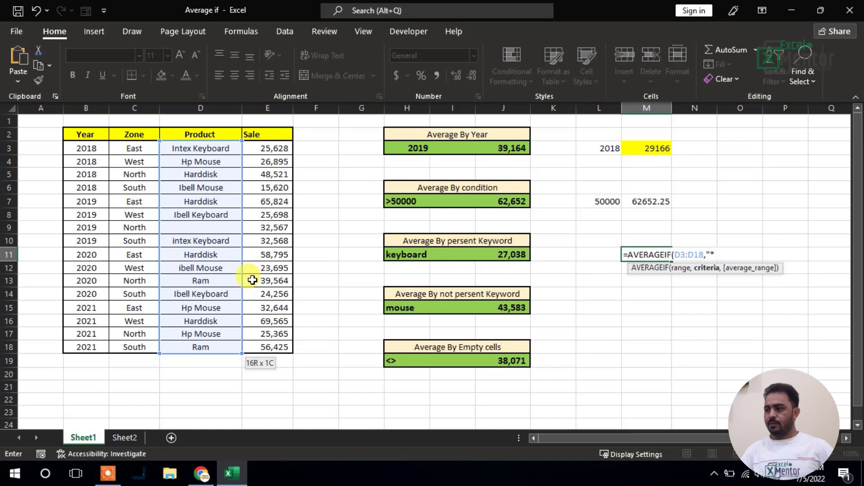
text(Keyboard)
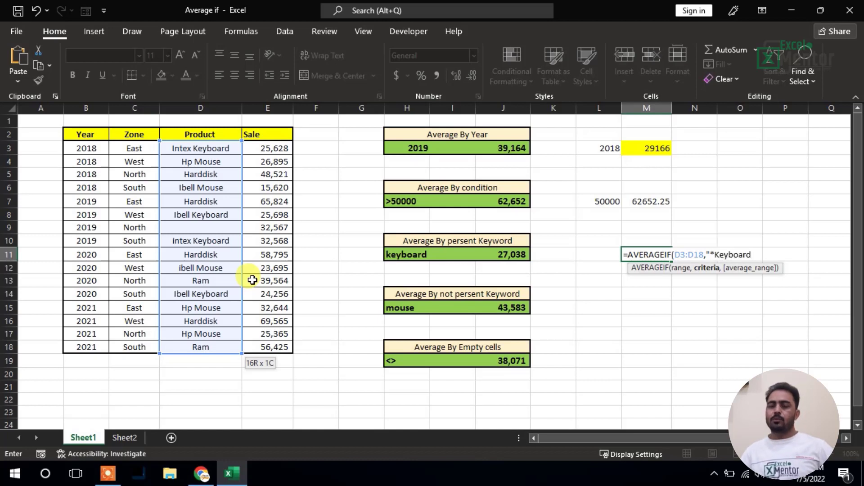
text(",)
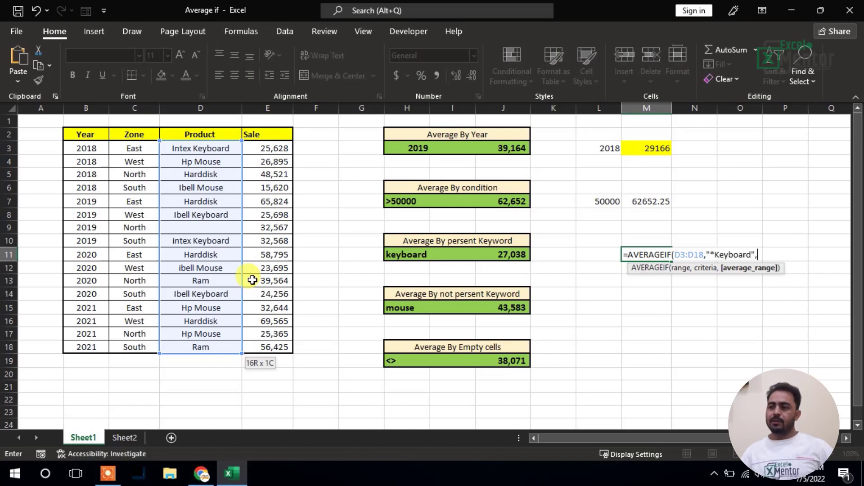
drag(280, 147, 278, 352)
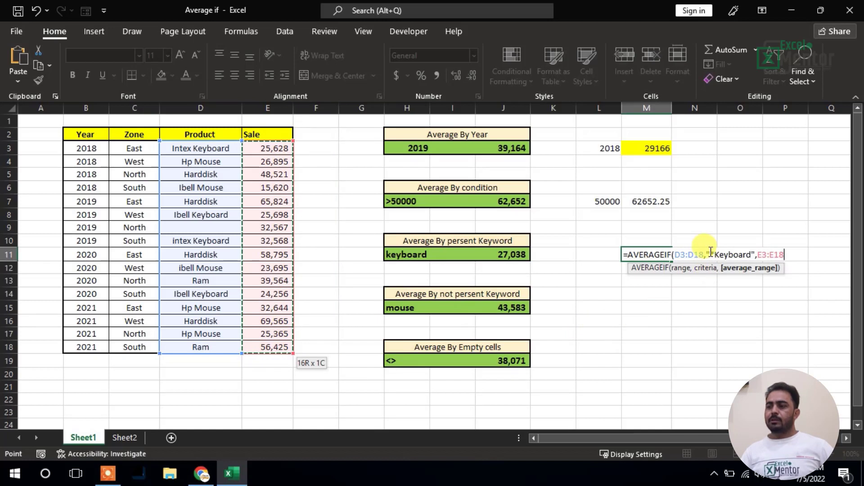
drag(710, 255, 715, 255)
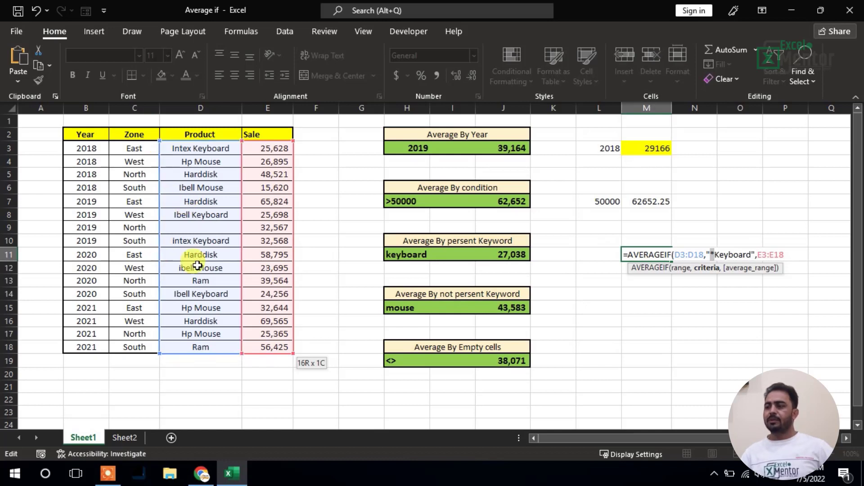
key(Return)
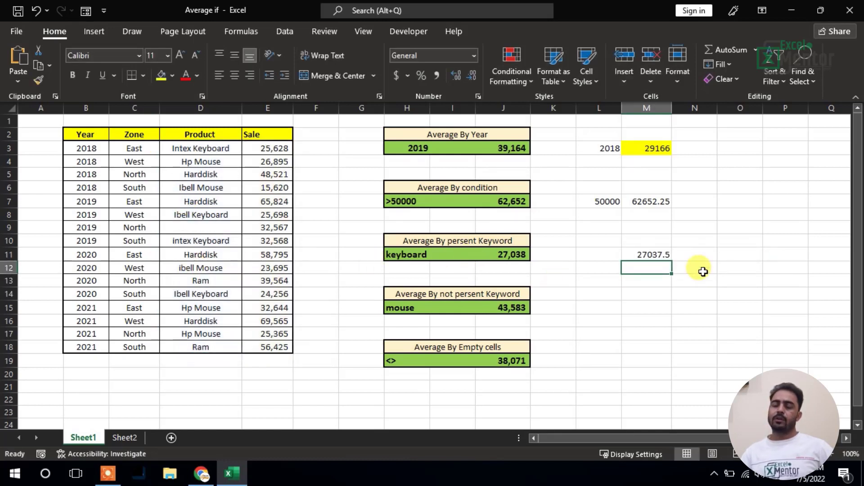
Change the criterion in the M11 AVERAGEIF formula to "Ibell*" so it matches products beginning with that word.
click(658, 253)
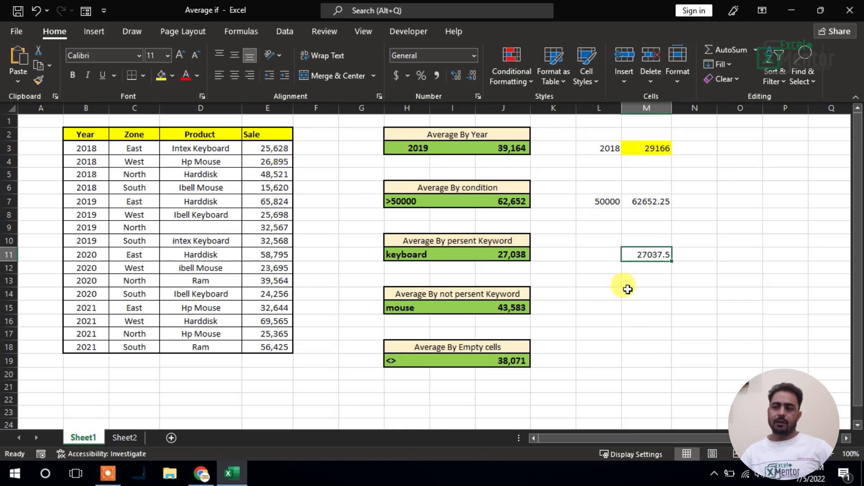
double_click(649, 255)
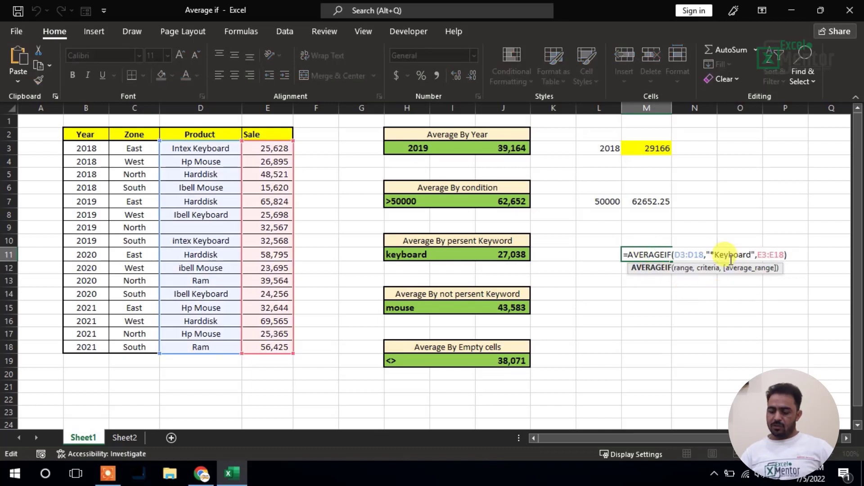
click(707, 255)
key(BackSpace)
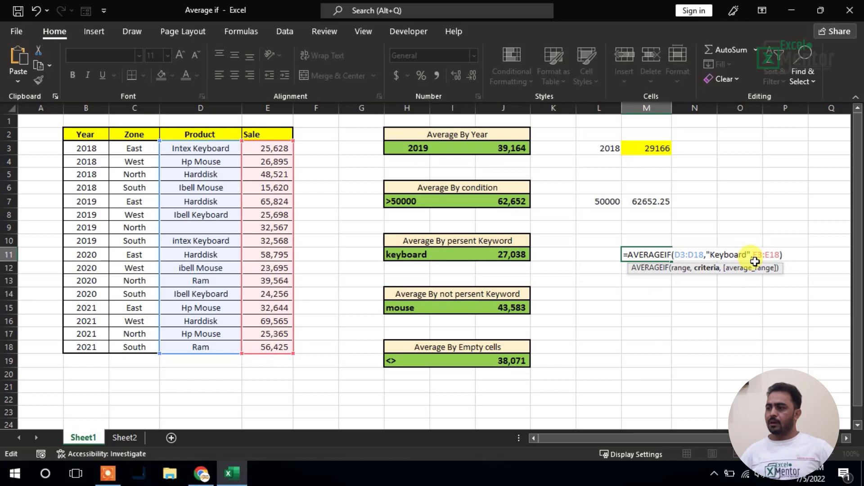
key(BackSpace)
key(BackSpace)
key(BackSpace)
key(BackSpace)
key(BackSpace)
key(BackSpace)
key(BackSpace)
key(BackSpace)
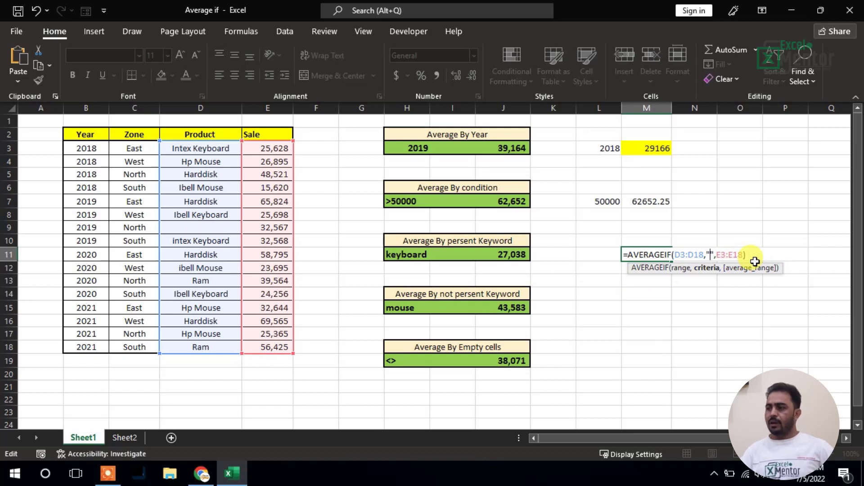
text(Ibell)
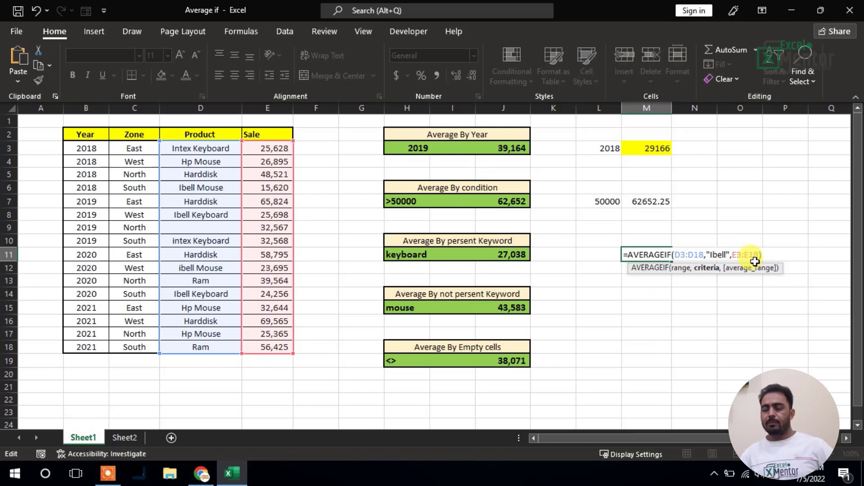
text(*)
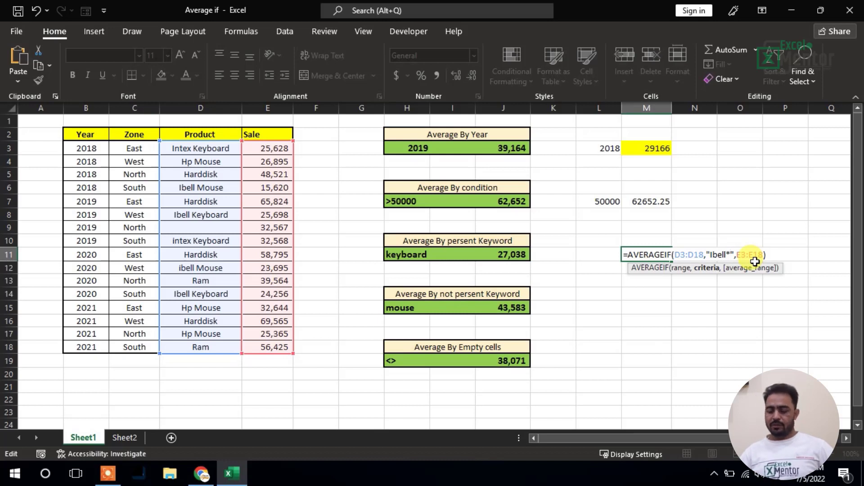
key(Return)
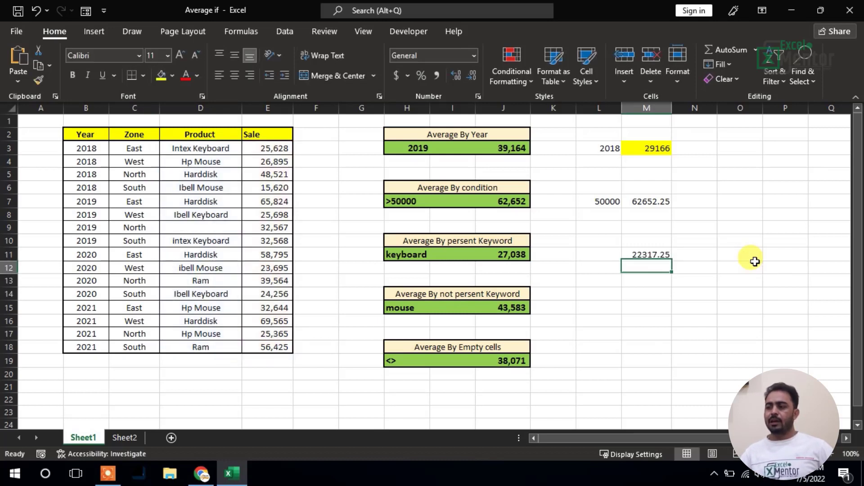
Compare the M11 formula with the Ibell products, and examine the not-present keyword example's J15 formula, its mouse keyword and the Product column.
click(634, 255)
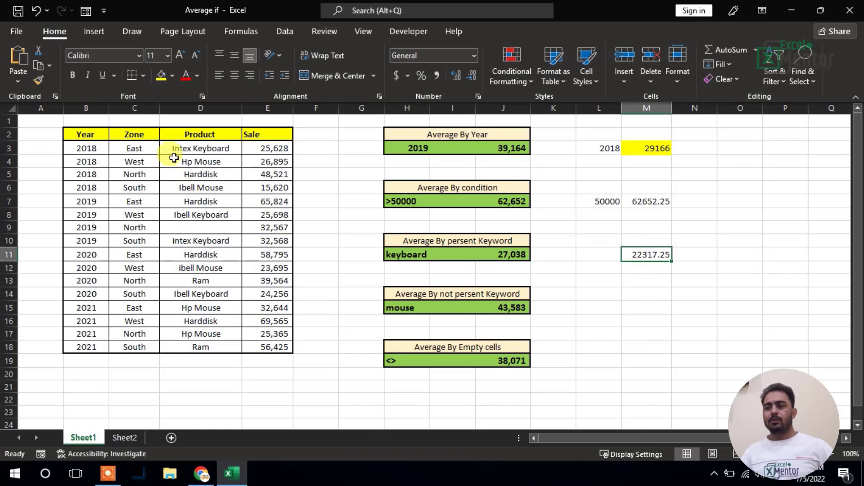
click(204, 184)
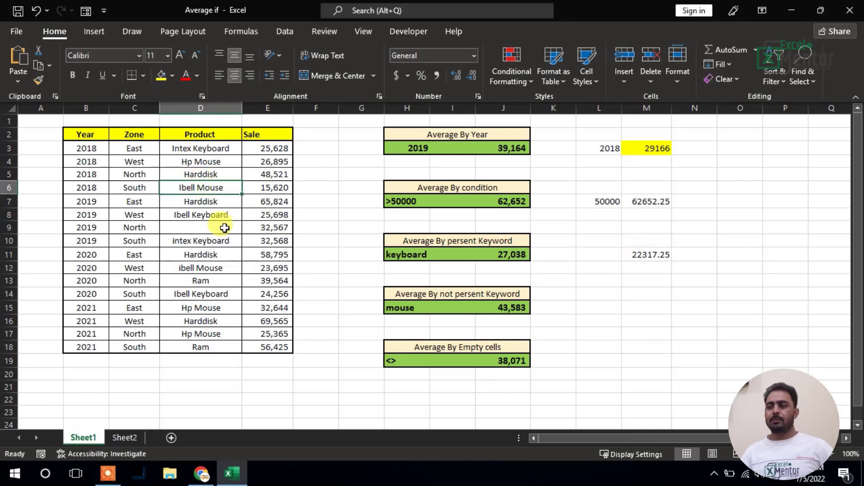
click(652, 255)
double_click(653, 255)
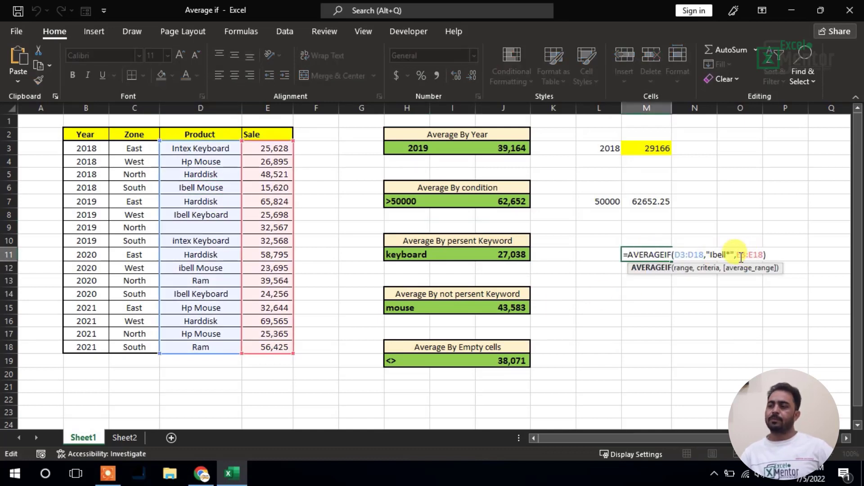
key(Return)
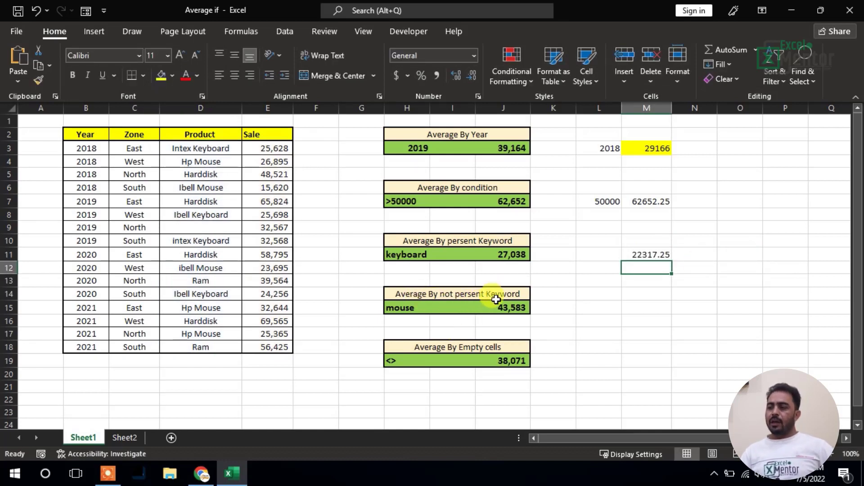
double_click(508, 308)
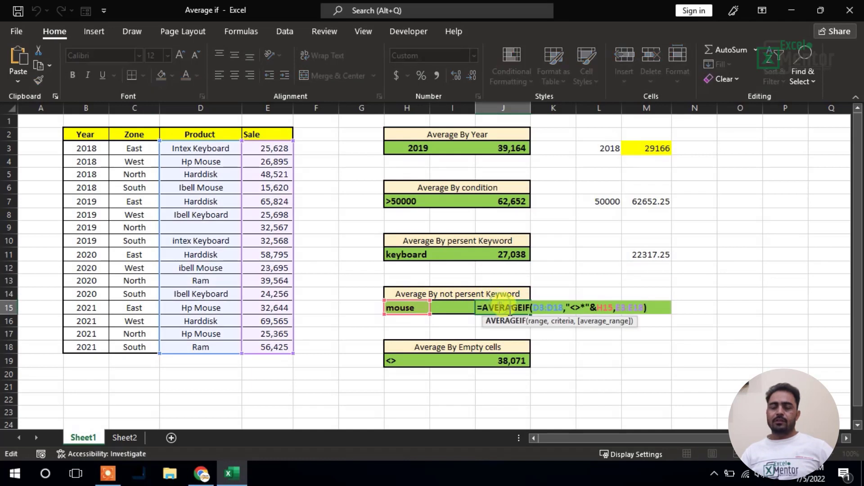
key(Return)
click(554, 308)
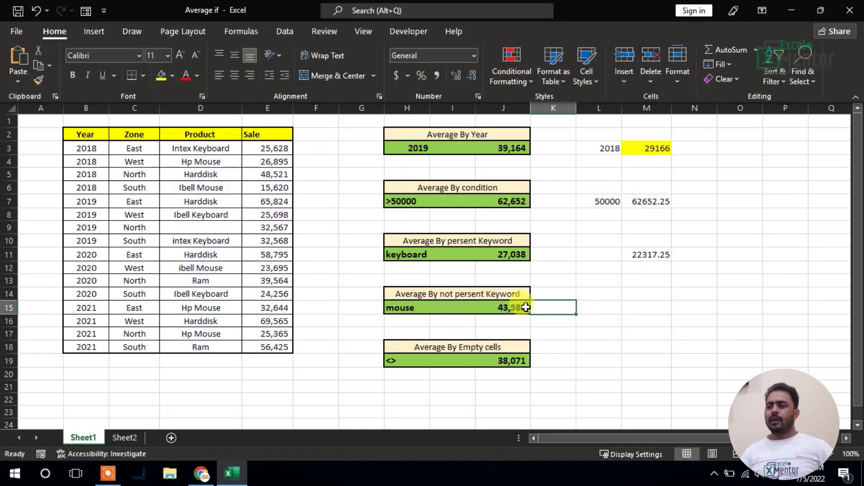
click(430, 307)
click(397, 306)
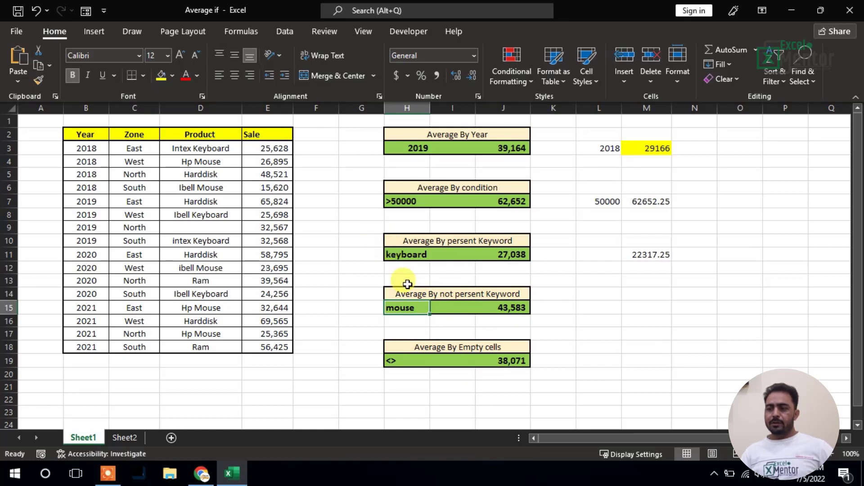
drag(201, 148, 216, 344)
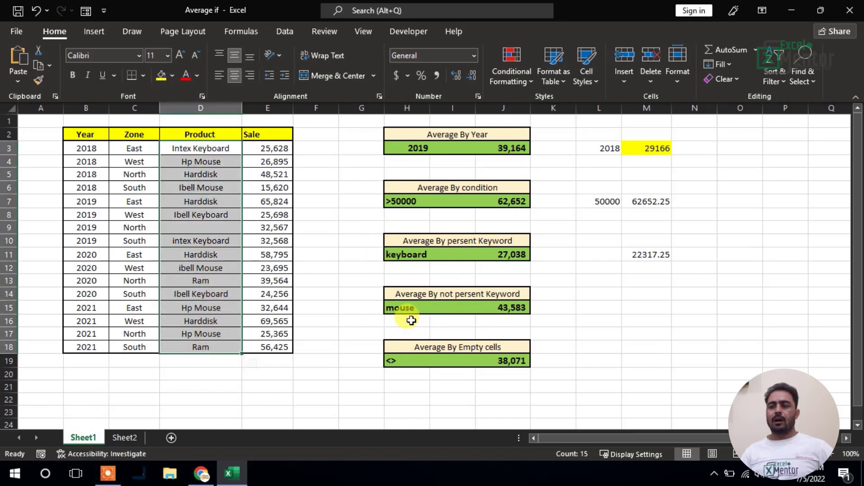
click(201, 147)
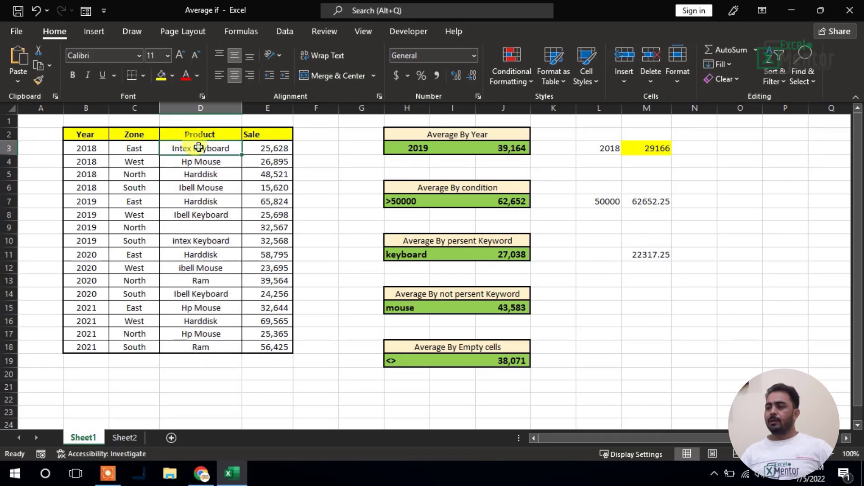
click(209, 226)
Begin an AVERAGEIF formula in M15 with the Product cells D3:D18 as the criteria range.
click(652, 309)
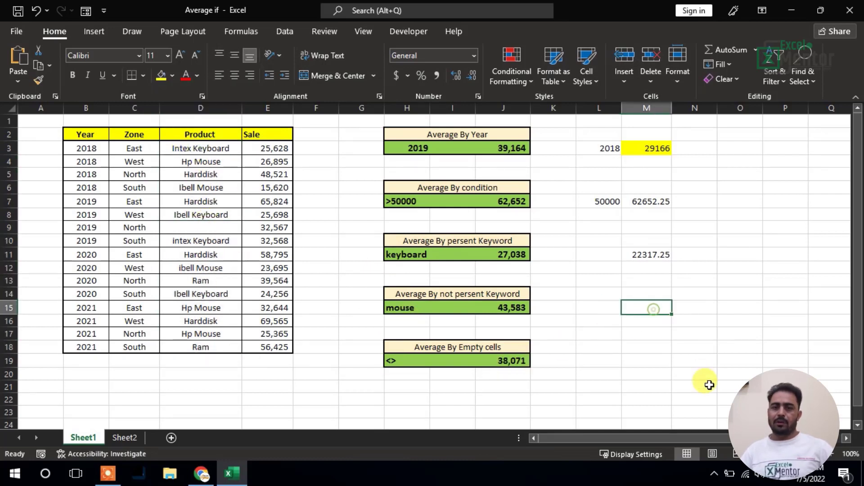
text(=)
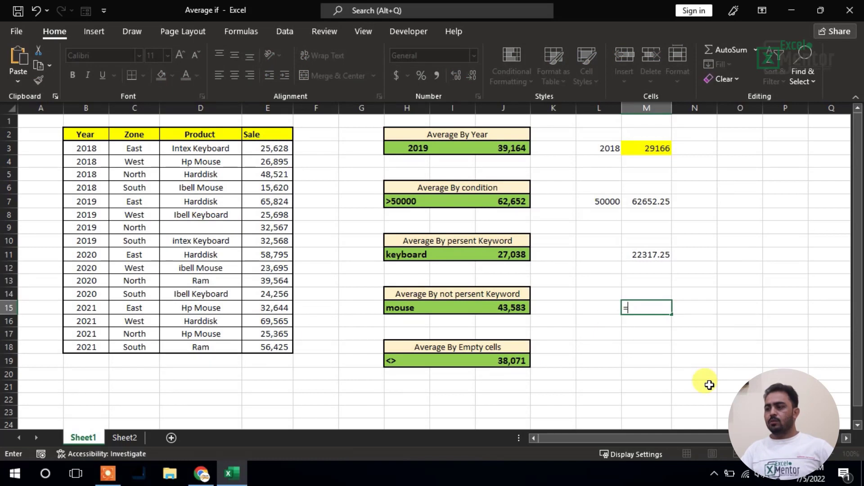
text(averagi)
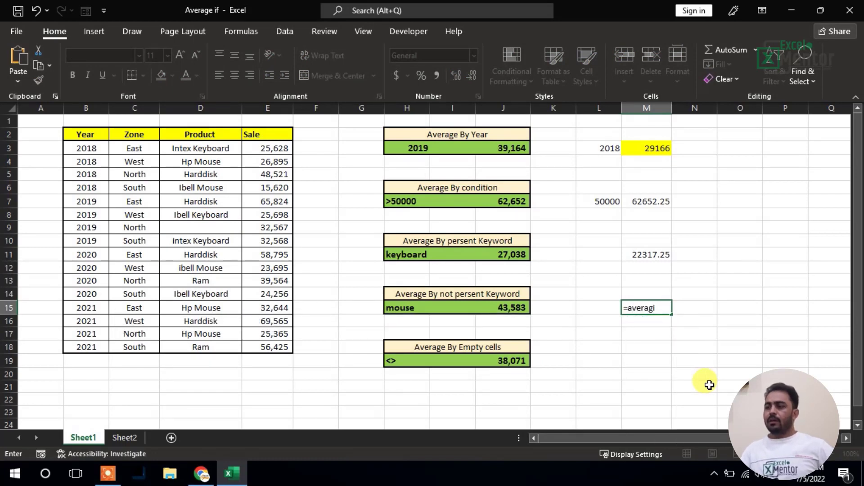
key(BackSpace)
text(eif)
key(Tab)
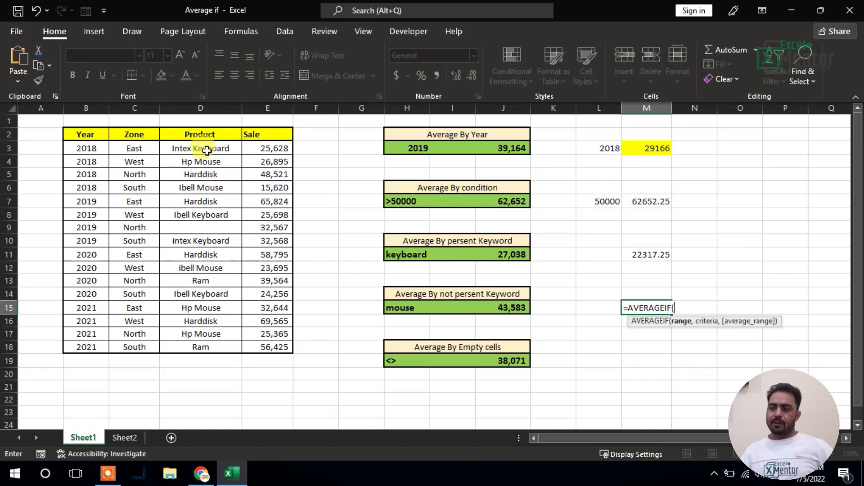
drag(207, 148, 206, 344)
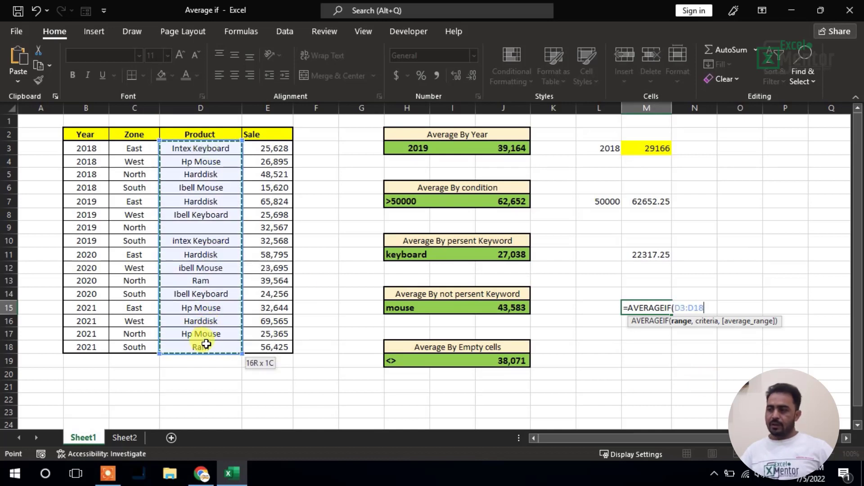
text(,)
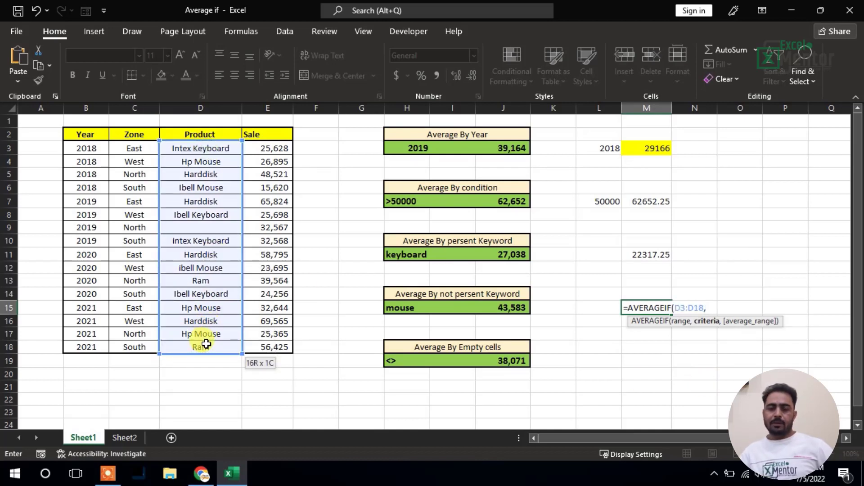
Complete the M15 formula with the not-equal wildcard criterion "<>*keyboard" and the Sale cells E3:E18 as the average range.
text(")
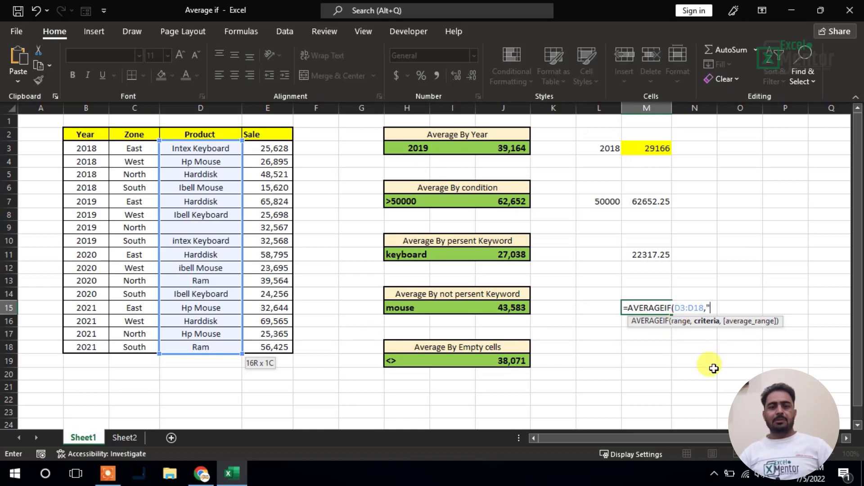
text(<>)
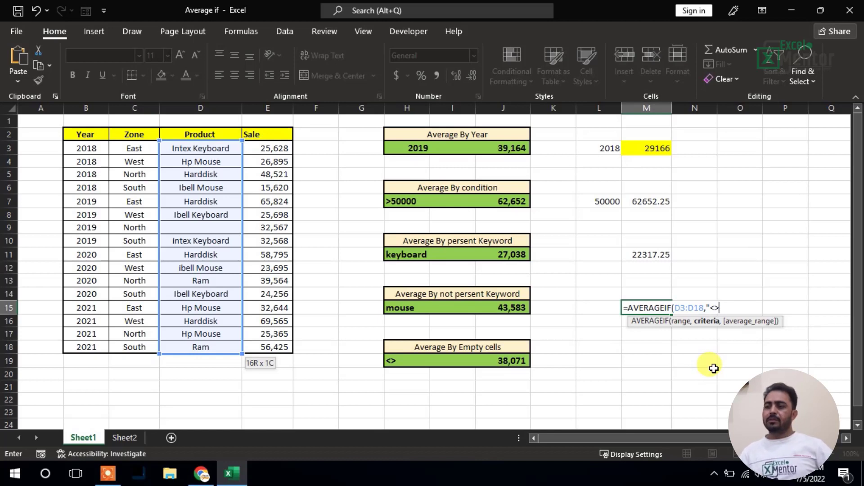
text(*)
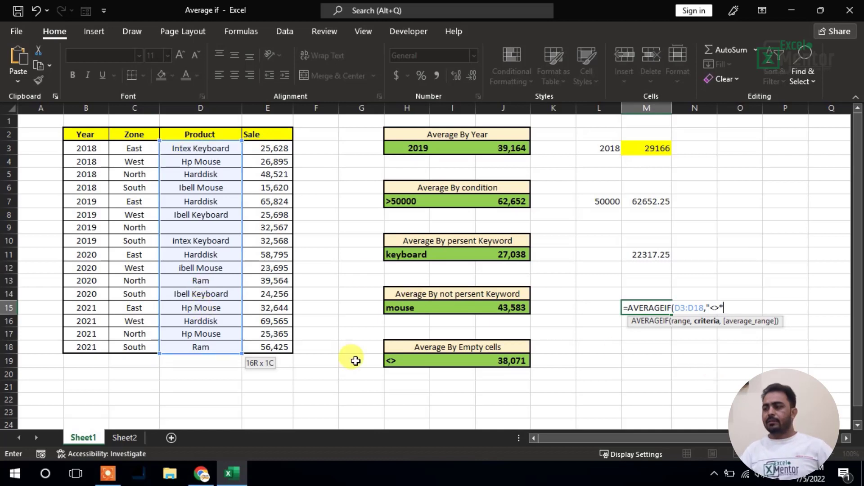
text(keyboard)
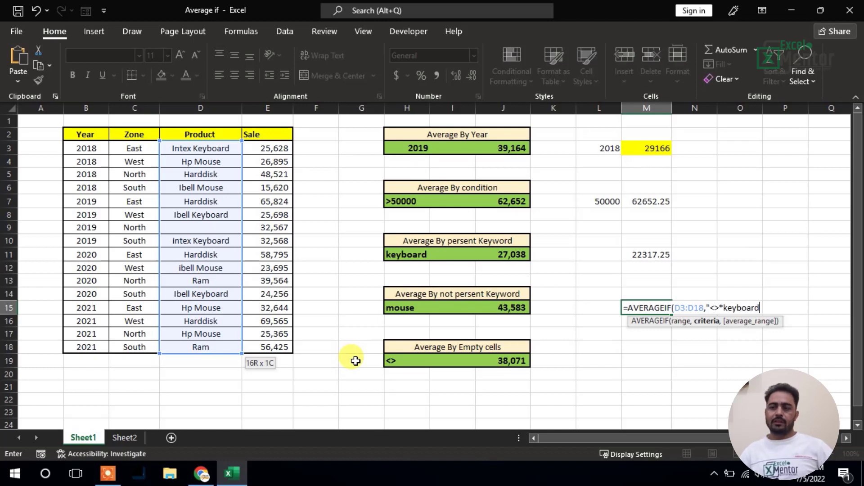
text(")
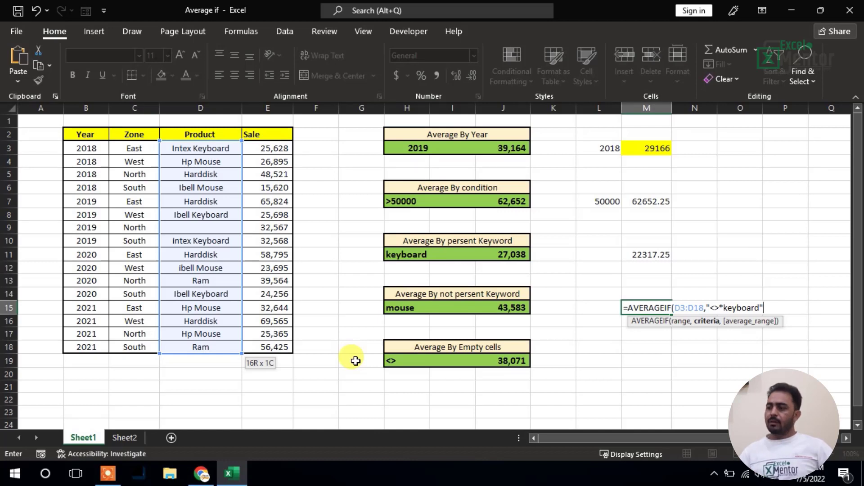
text(,)
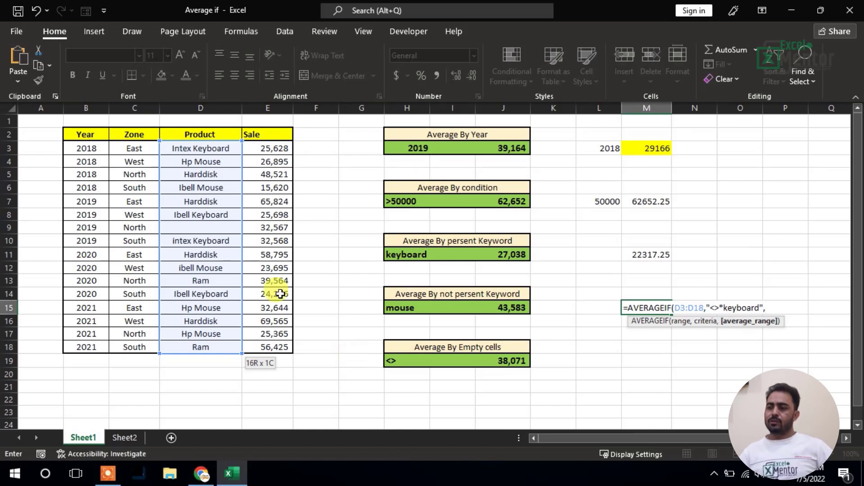
drag(269, 149, 276, 349)
key(Return)
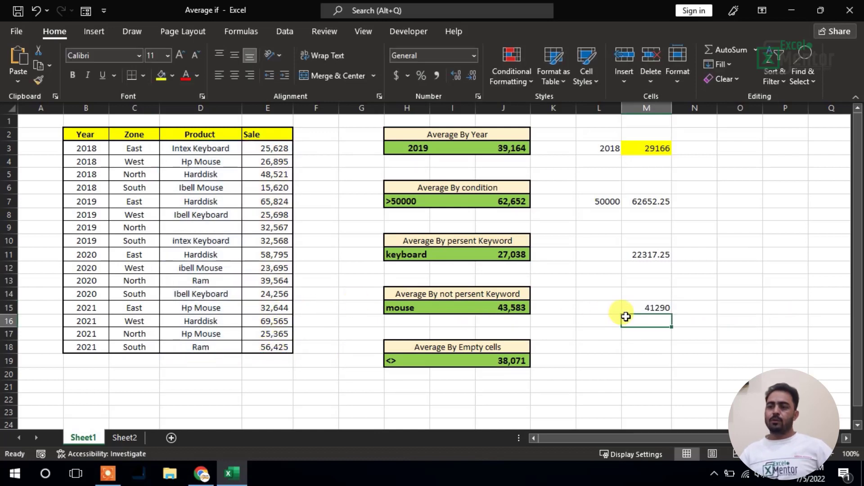
Replace the fixed keyword in the M15 formula with a cell reference so the criterion reads "<>*"&L15.
click(651, 309)
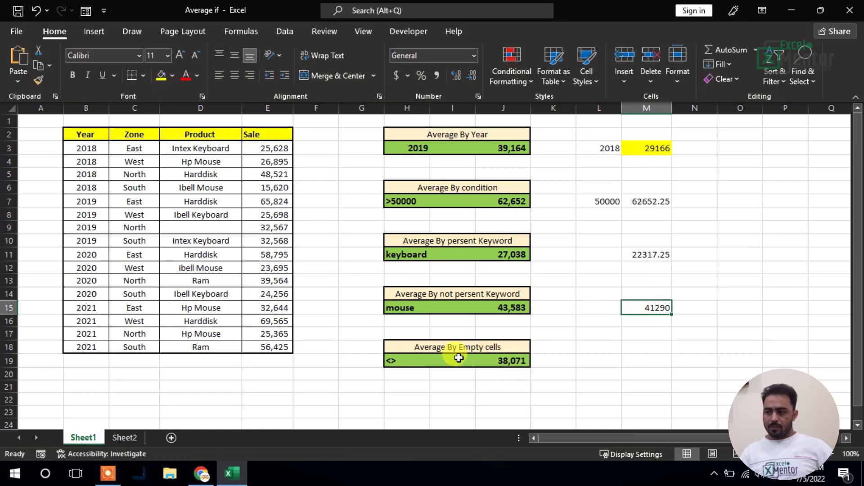
click(408, 362)
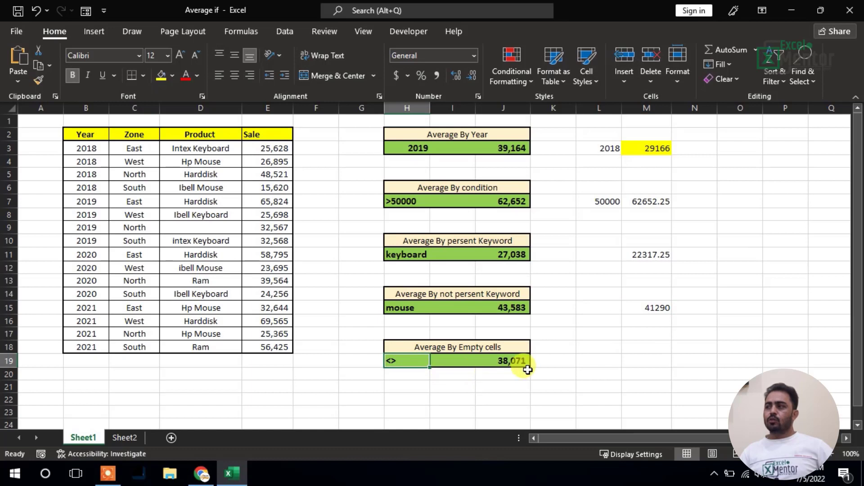
click(655, 311)
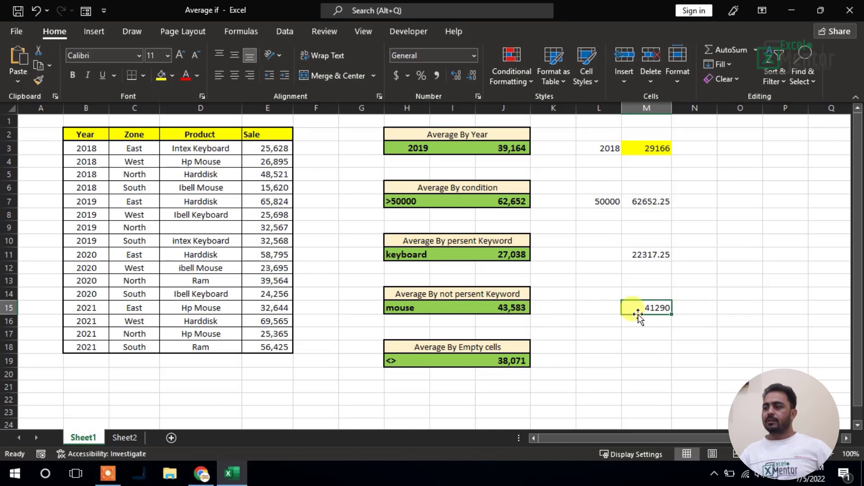
double_click(662, 308)
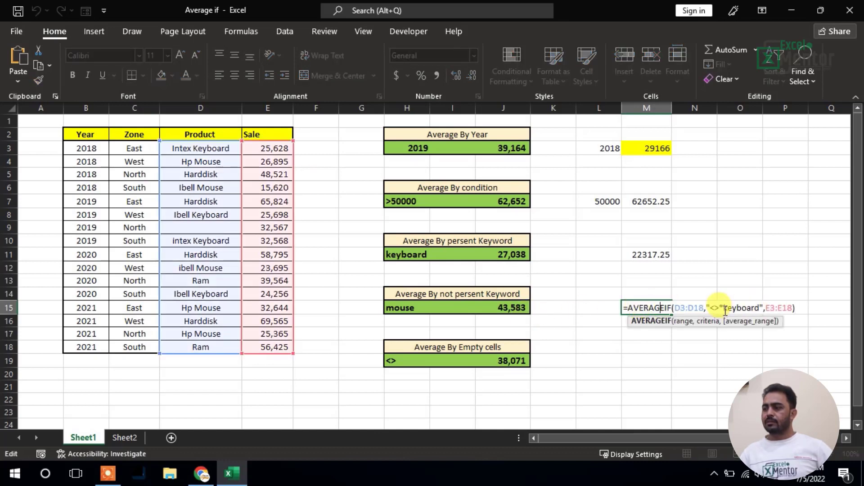
drag(724, 307, 760, 308)
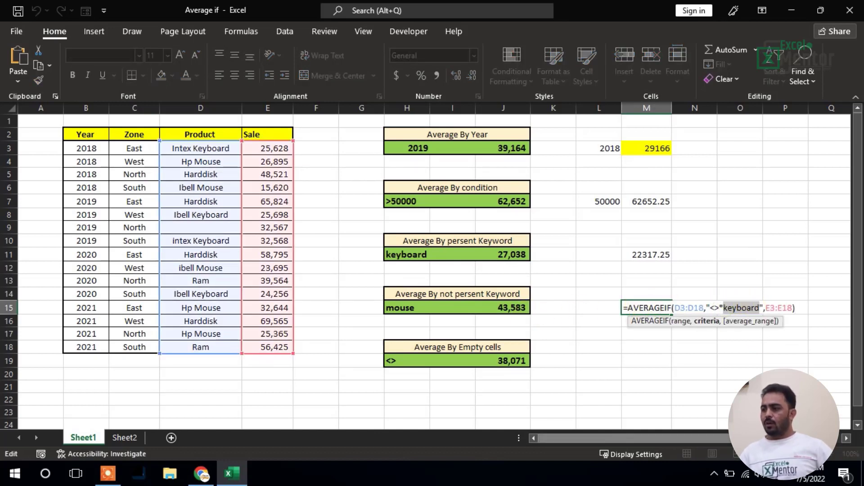
key(BackSpace)
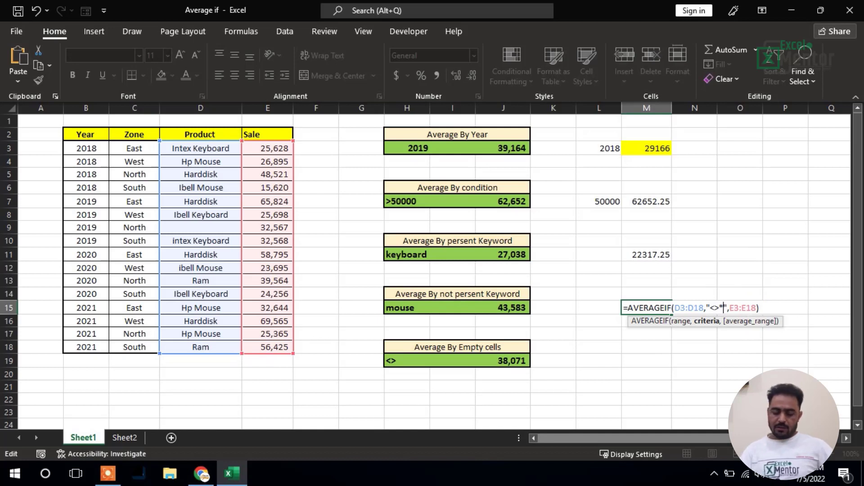
text(&)
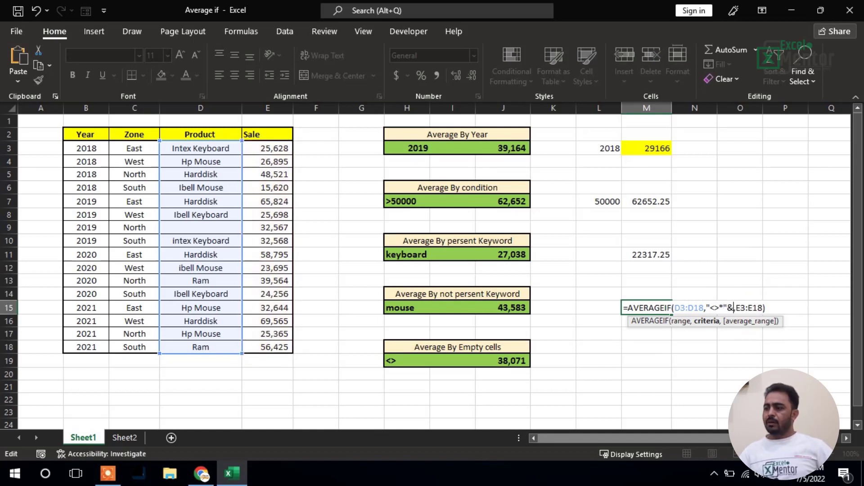
click(599, 308)
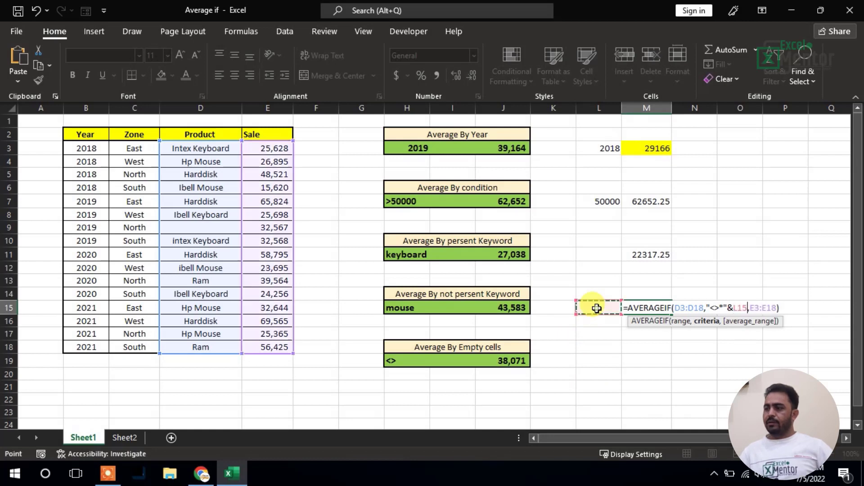
key(Return)
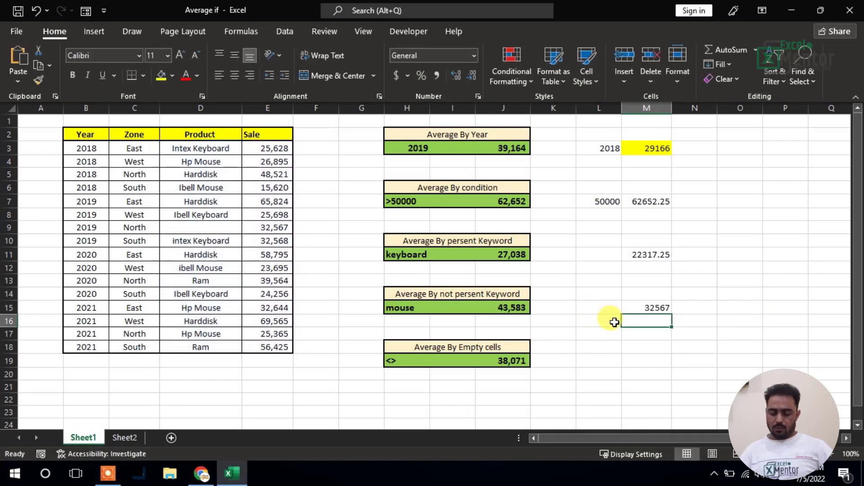
Enter mouse in L15 as the keyword to exclude, and check the L15 reference in the M15 formula.
click(602, 303)
text(mouse)
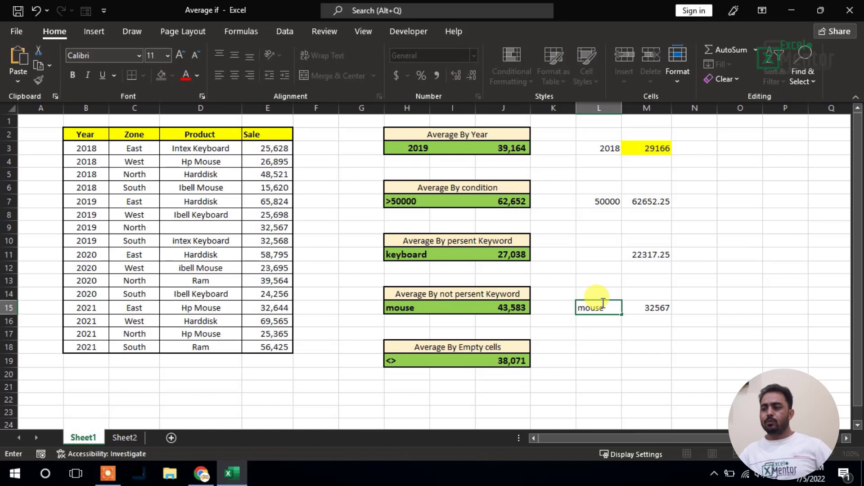
key(Return)
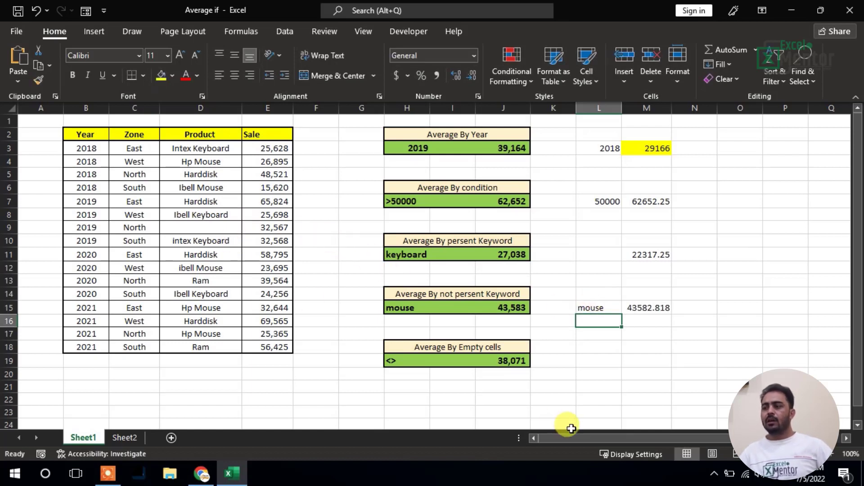
click(648, 307)
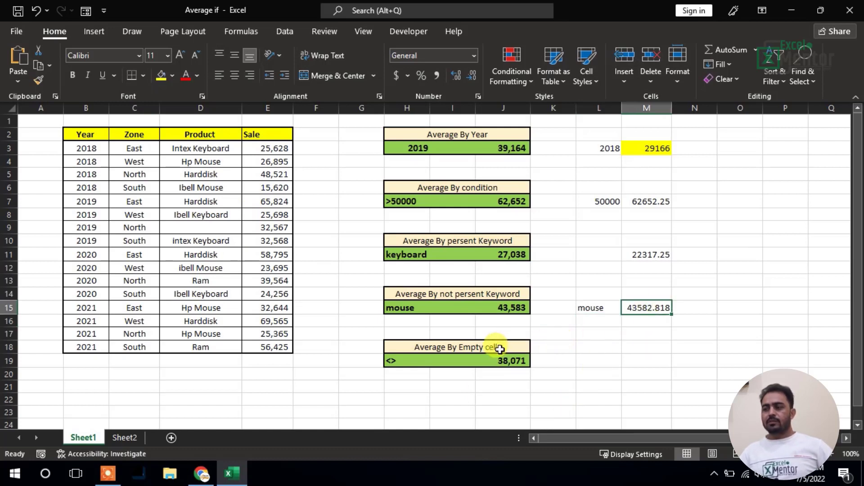
double_click(655, 308)
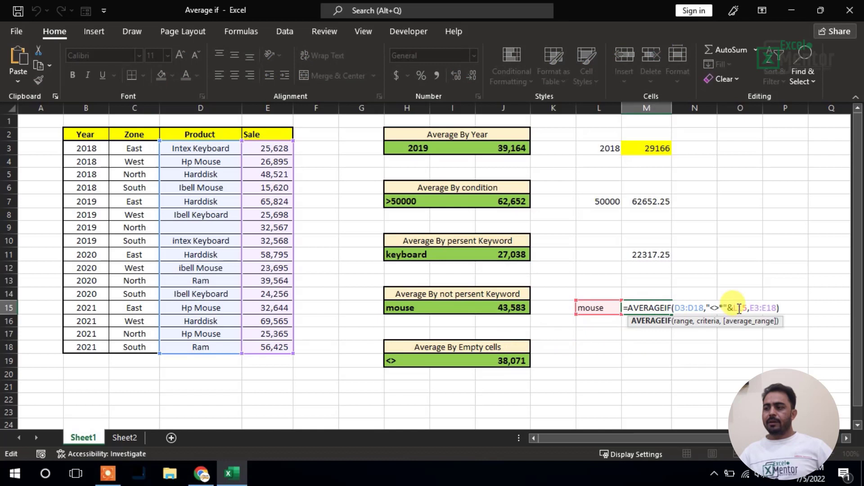
drag(734, 308, 746, 308)
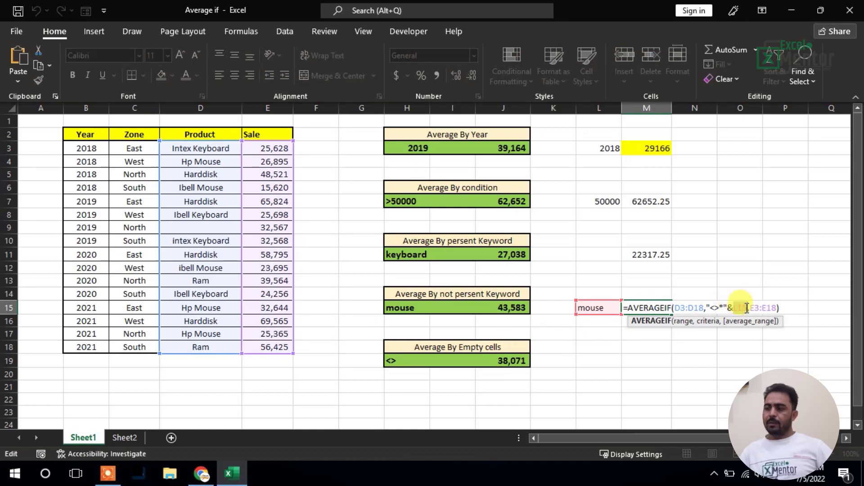
key(Return)
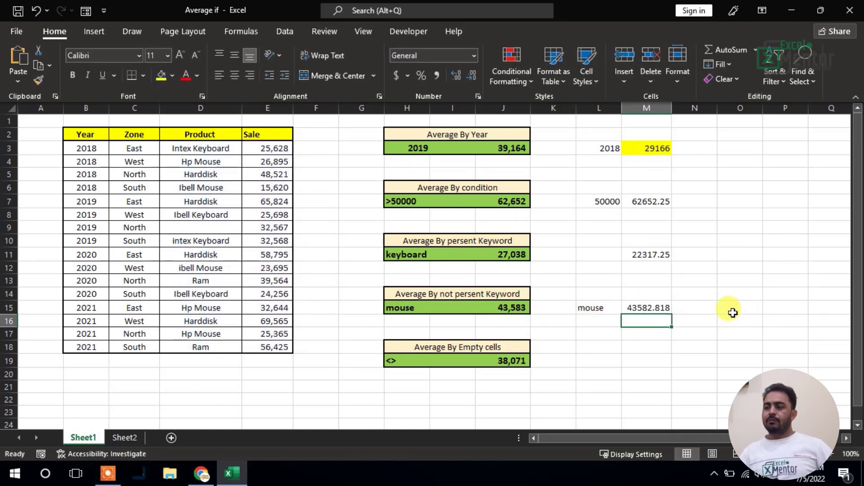
Enter an AVERAGEIF formula in M19 with Product cells D3:D18 as the criteria range, "" as the criterion and Sale cells E3:E18 as the average range.
click(653, 350)
click(648, 363)
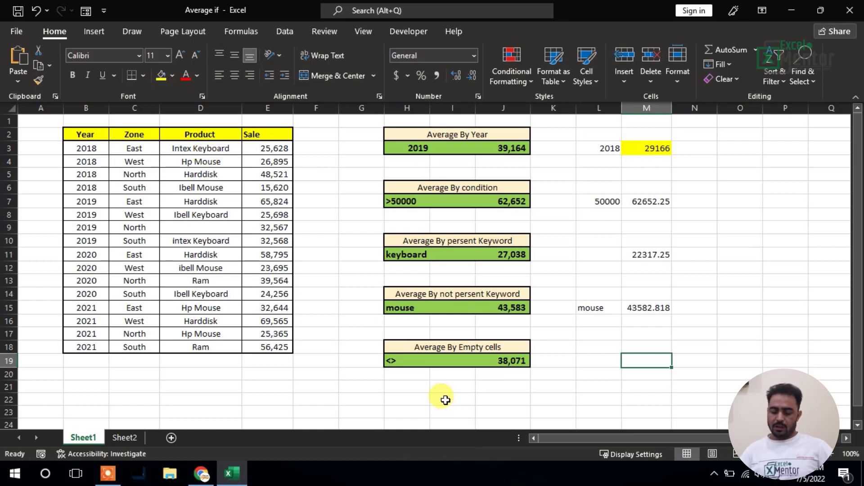
text(=)
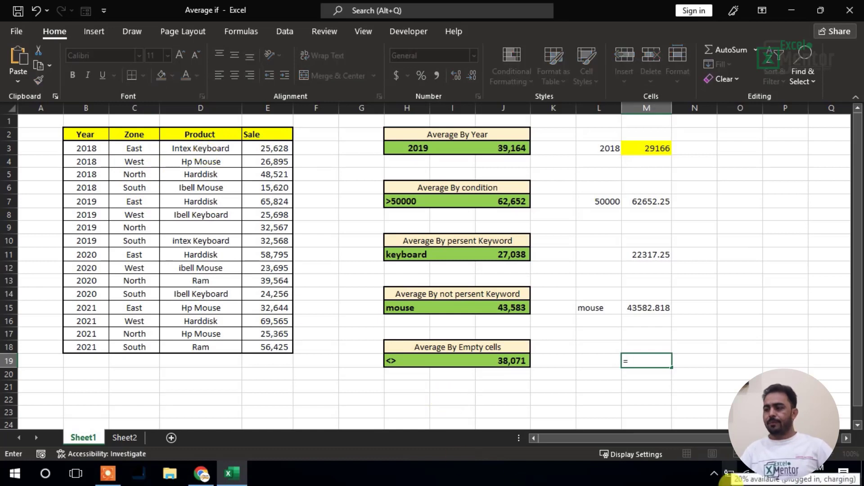
text(averag)
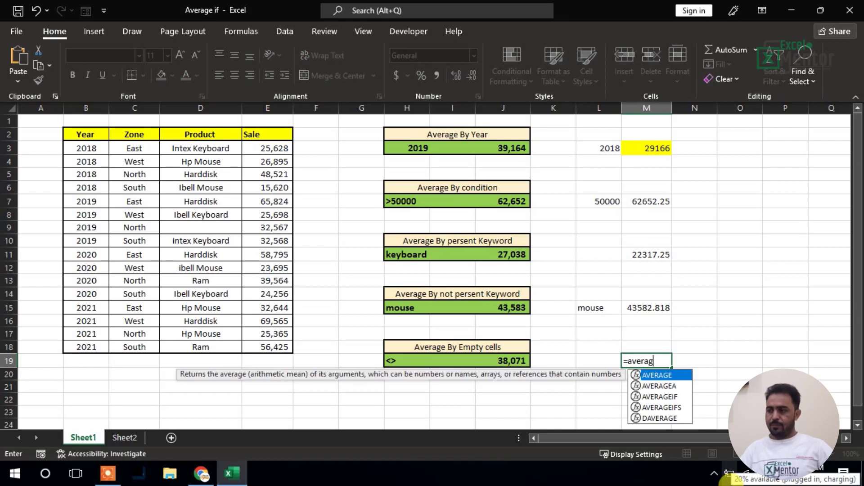
text(ieif)
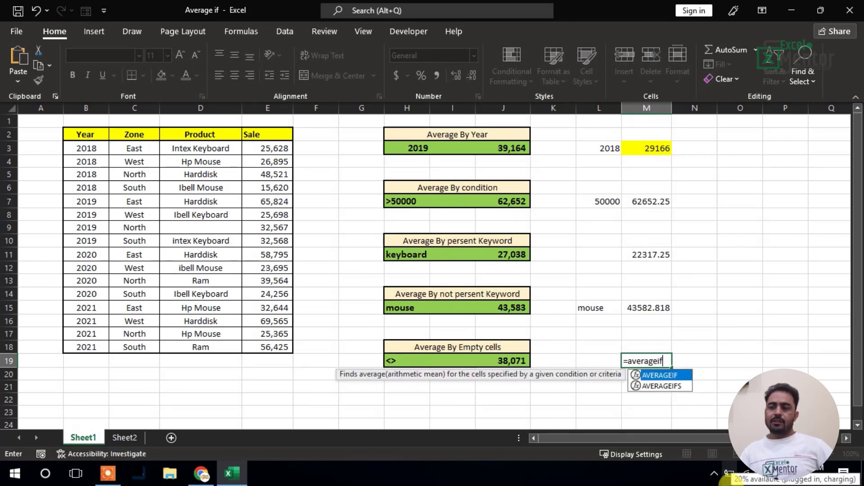
key(Tab)
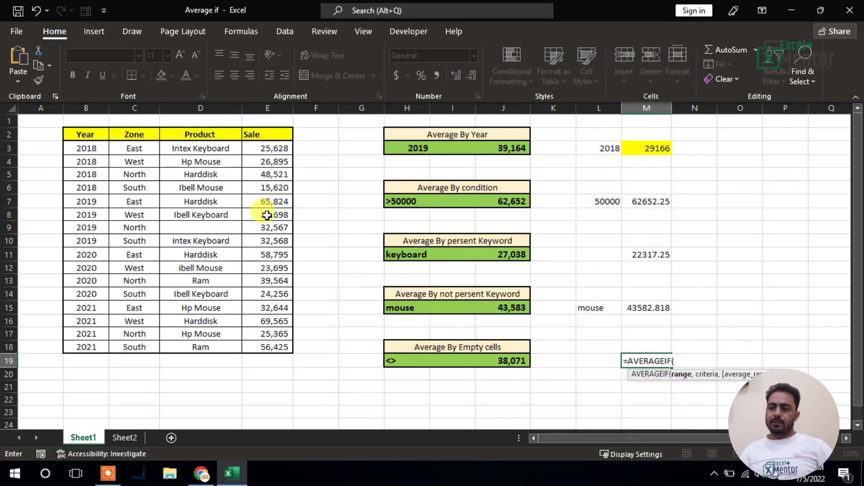
drag(212, 148, 194, 346)
text(,"")
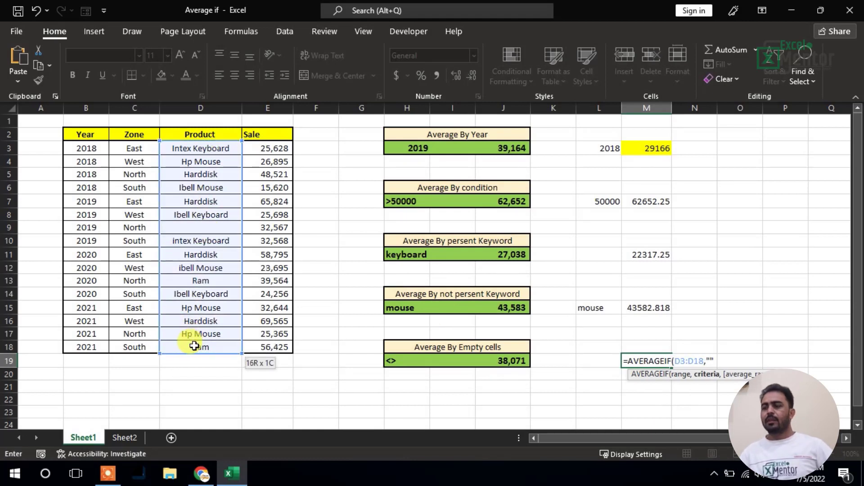
text(,)
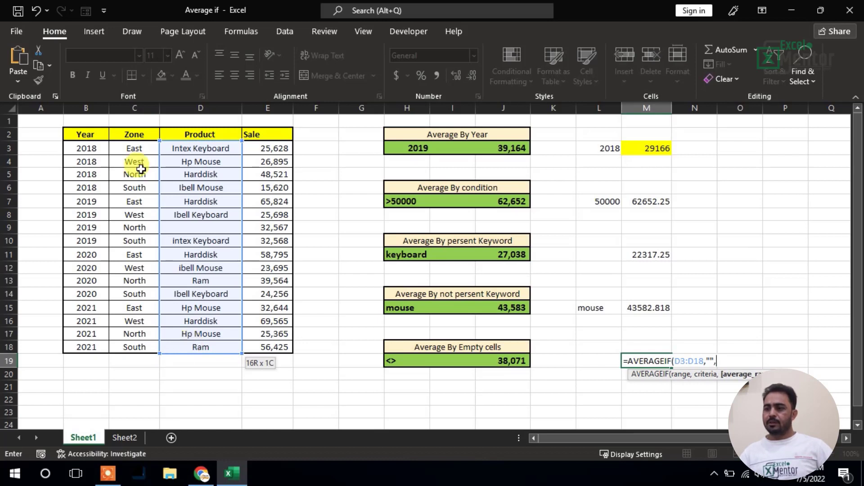
drag(259, 148, 257, 343)
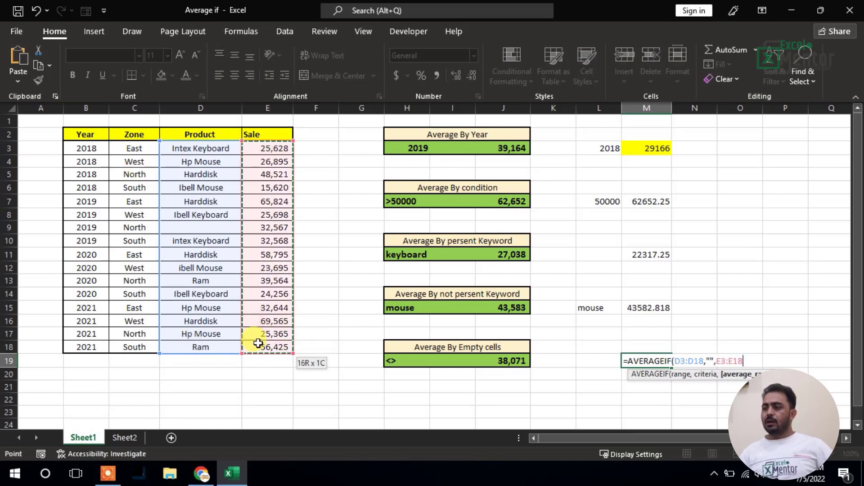
key(Return)
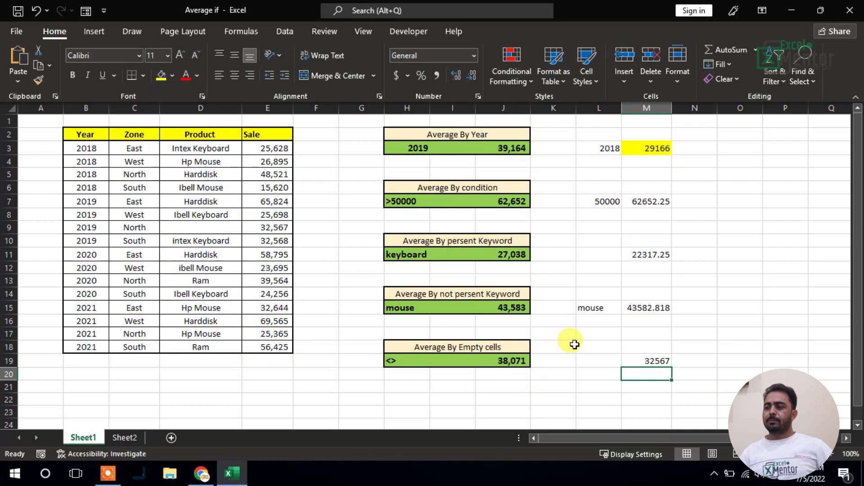
Compare the M19 average with the sale in E9 next to the empty product cell D9.
click(656, 361)
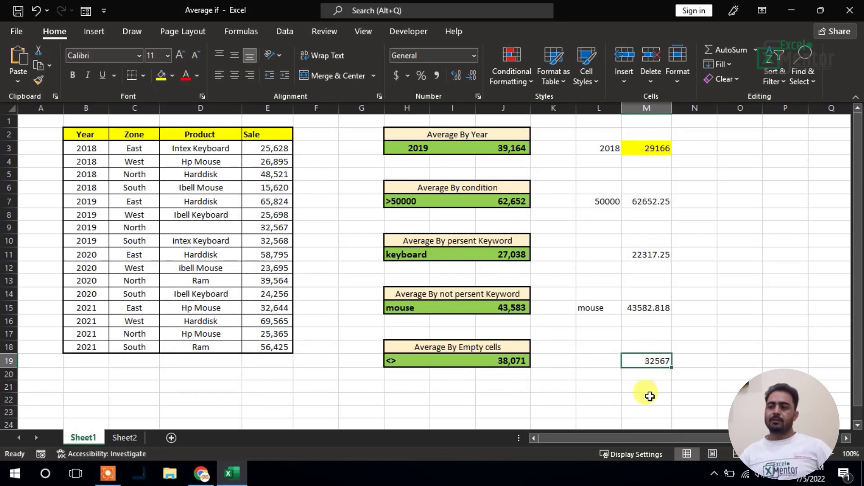
click(188, 229)
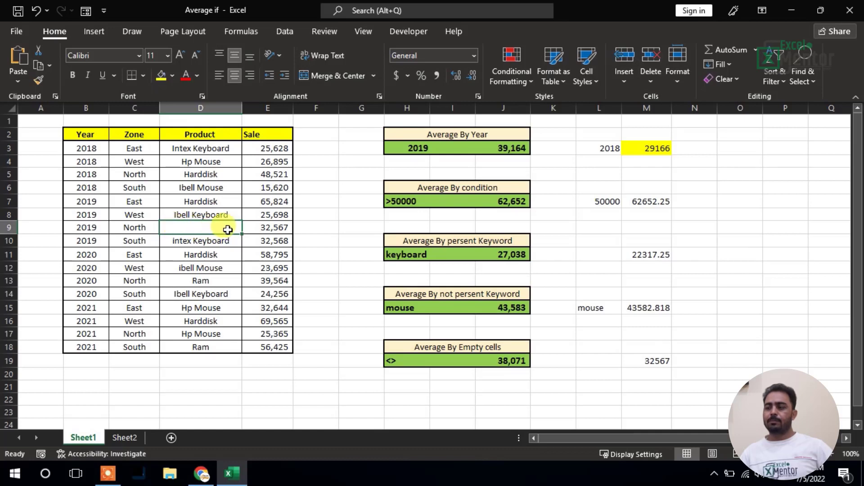
click(274, 227)
click(654, 363)
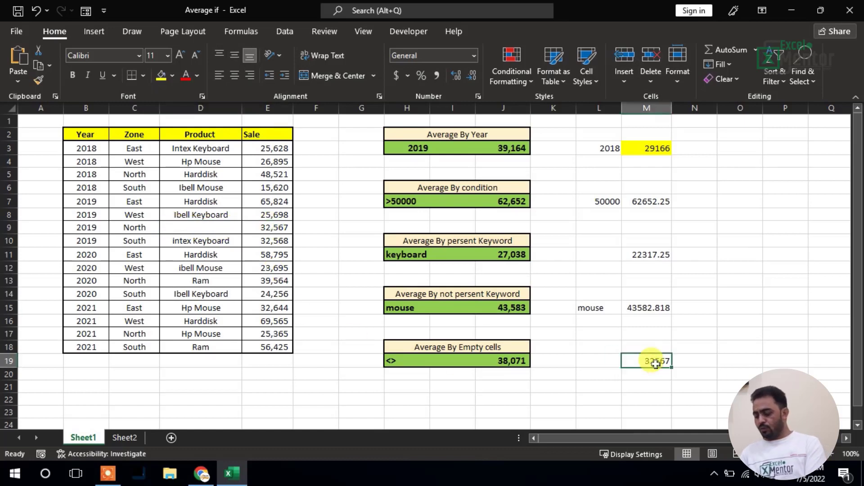
Clear the product name in D13 to give the M19 formula a second empty product cell.
click(205, 281)
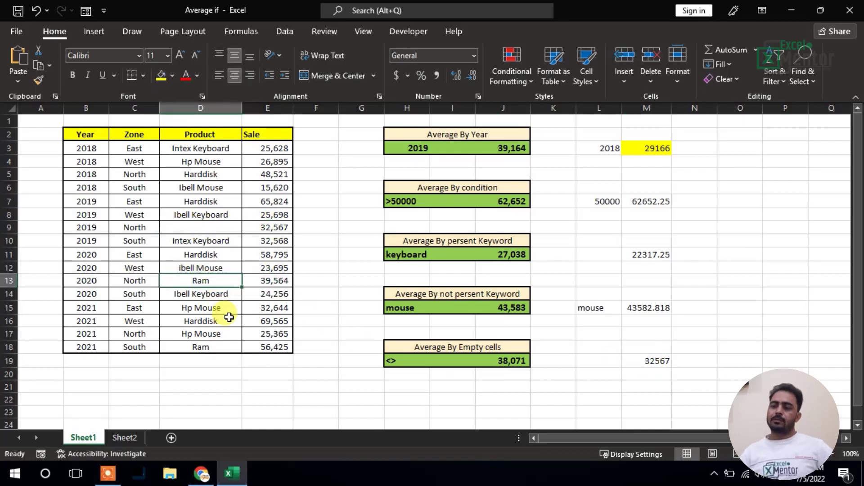
key(Delete)
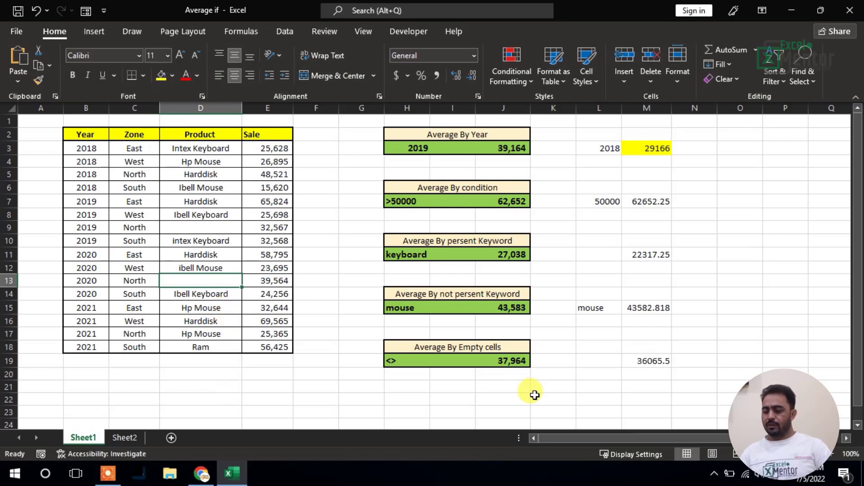
Clear the product name in D16 as a further test of the M19 average, and undo that deletion.
click(226, 322)
key(Delete)
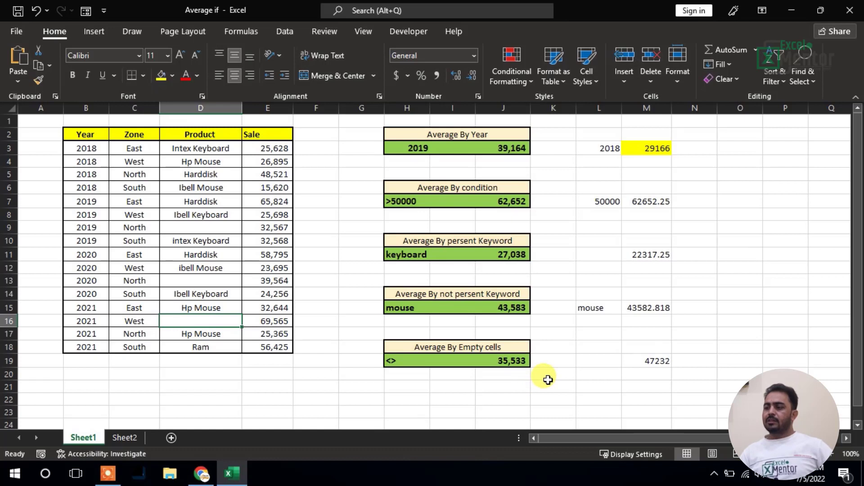
key(ctrl+z)
click(525, 334)
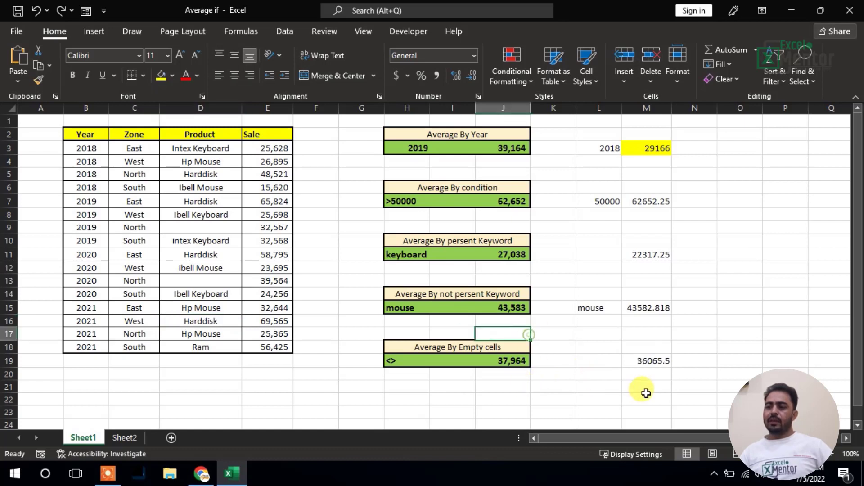
Compare the M19 average and the criteria in H15 and H19 with the filled and empty Product cells.
click(648, 363)
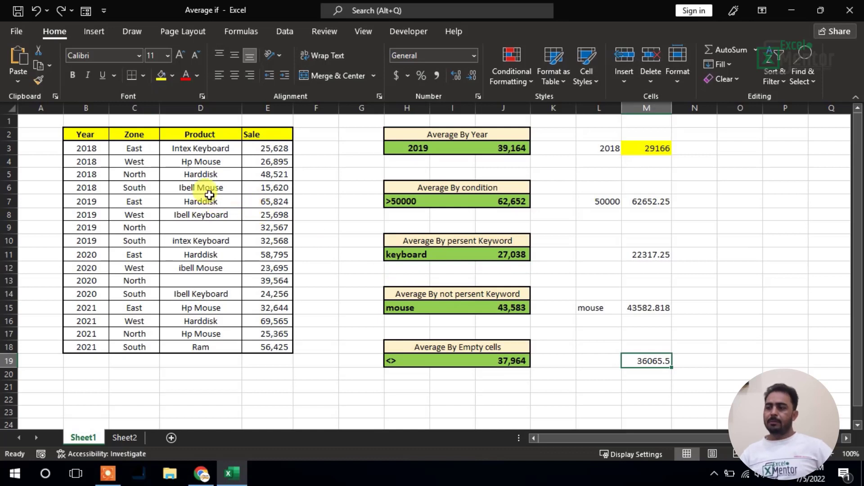
click(407, 309)
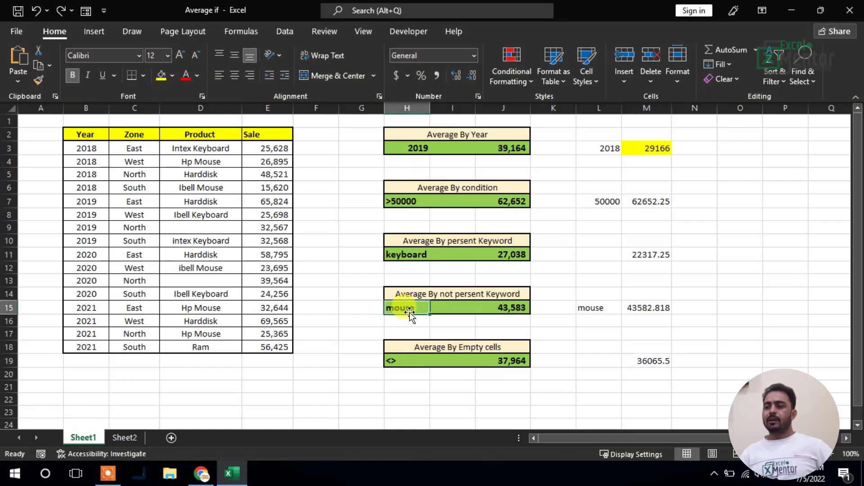
click(398, 362)
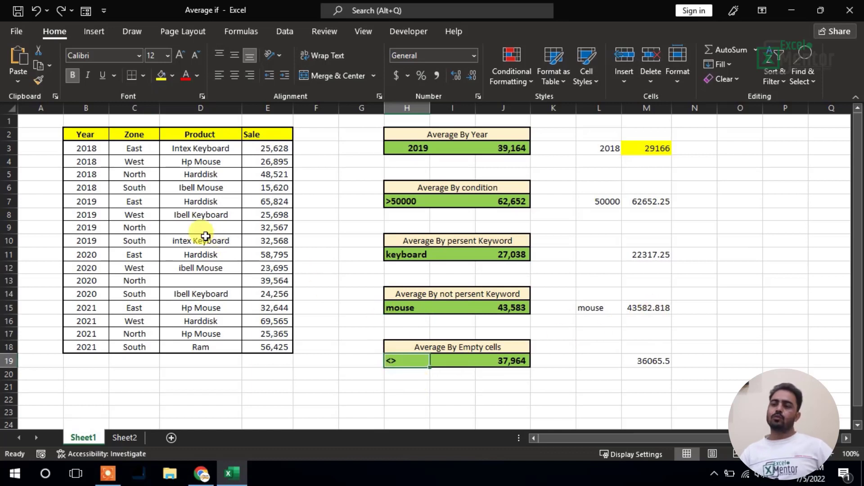
drag(199, 141, 200, 212)
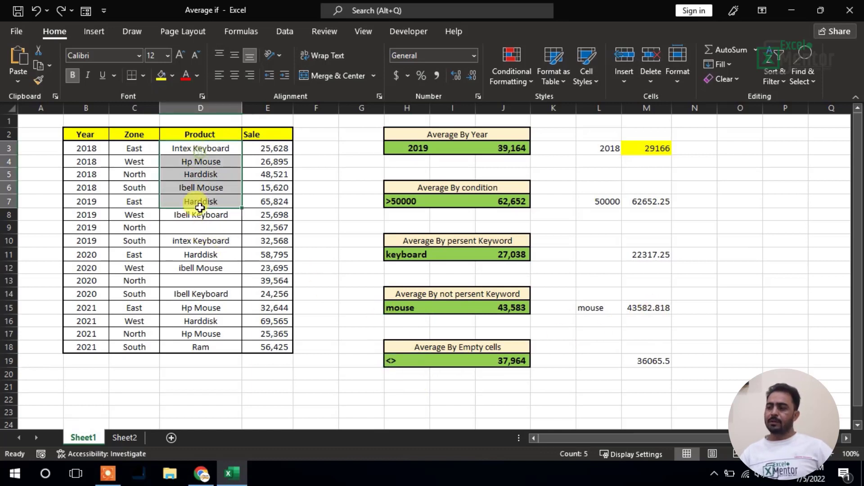
click(204, 229)
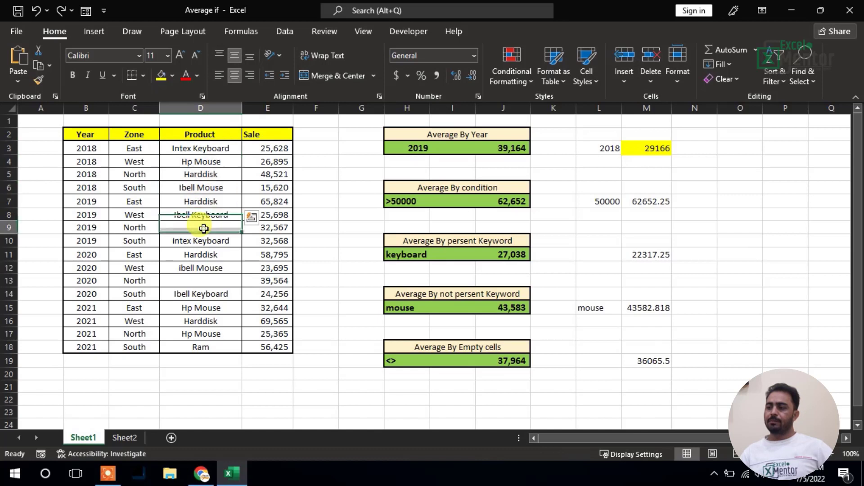
Replace the "" criterion in the M19 AVERAGEIF formula with a reference to cell L19.
double_click(646, 362)
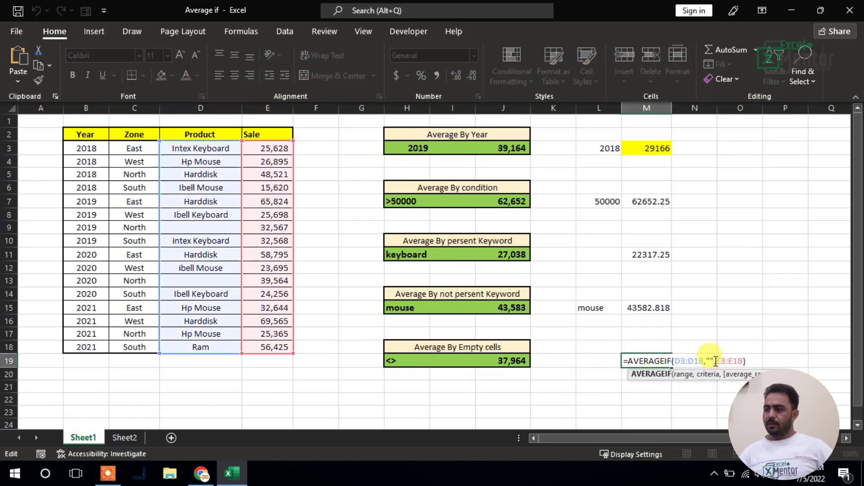
key(BackSpace)
key(BackSpace)
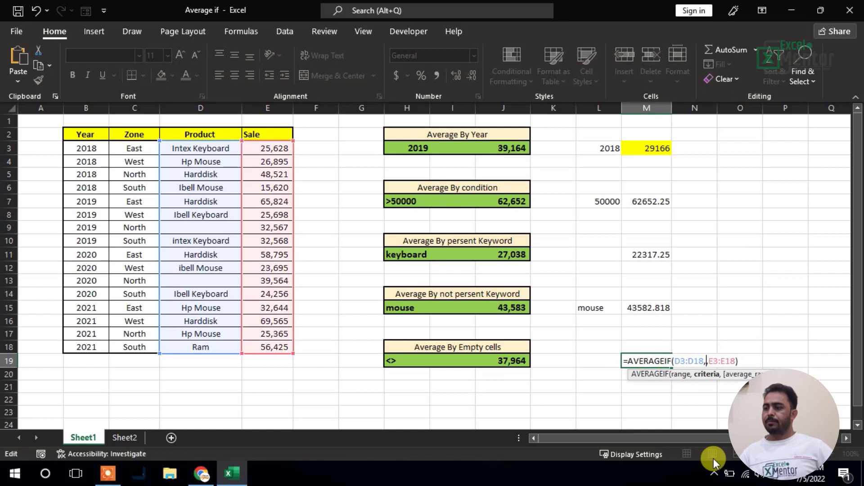
click(602, 361)
key(Return)
Check the L19 reference in the M19 formula and enter <> in L19 as the not-empty criterion.
double_click(602, 361)
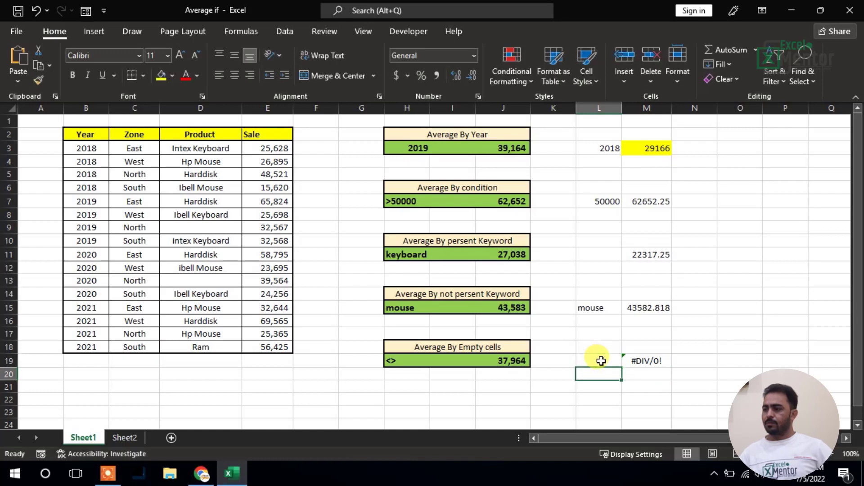
double_click(640, 361)
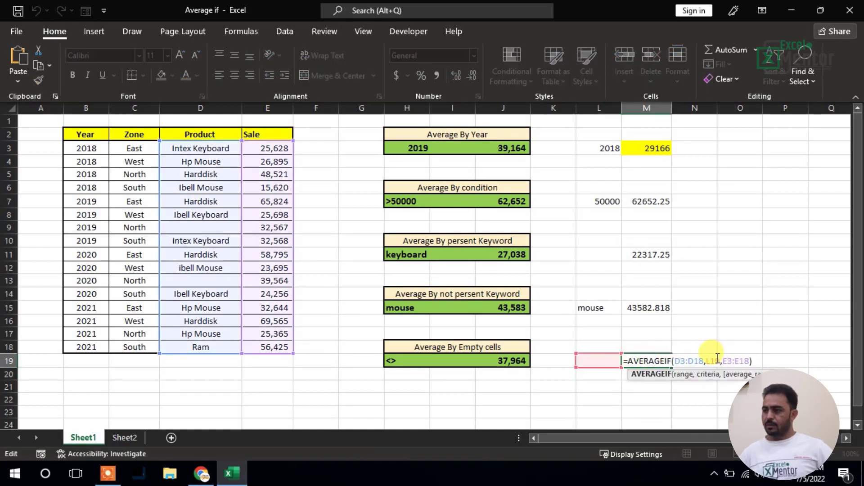
click(716, 360)
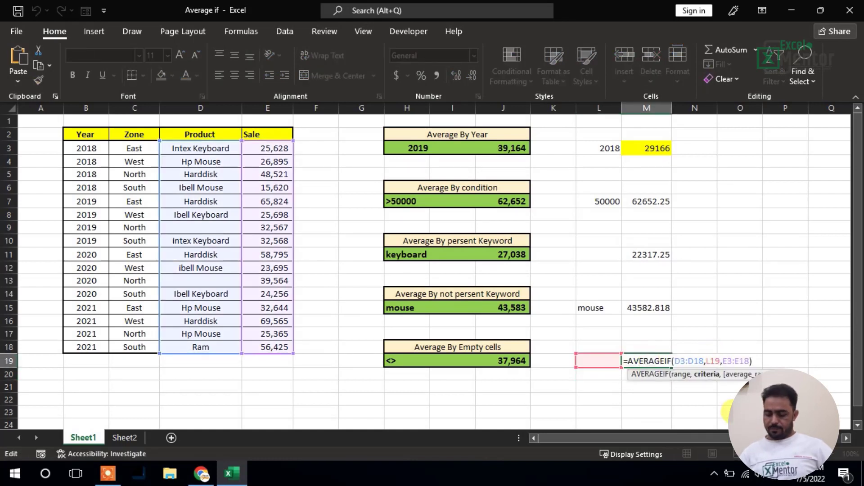
click(593, 367)
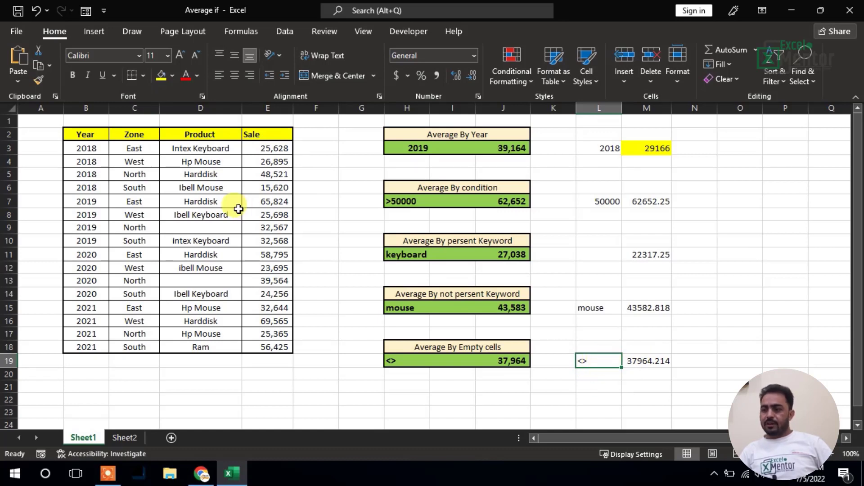
Review the Product cells used by the M19 average and the five average summary blocks in H2:J19.
click(207, 149)
drag(206, 209, 201, 347)
click(635, 346)
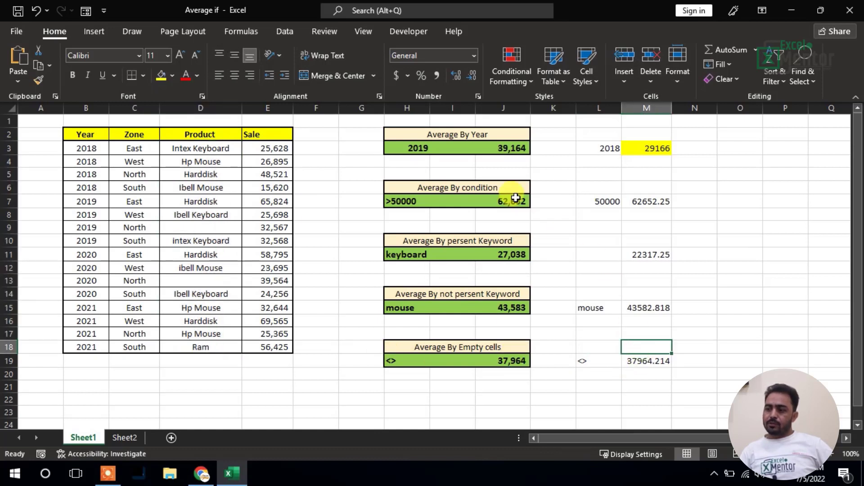
drag(442, 135, 479, 360)
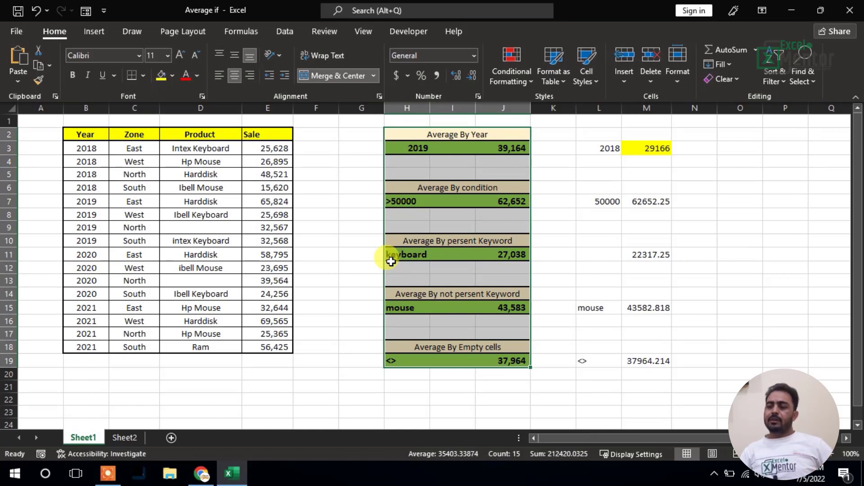
Switch to Sheet2 and examine its table of salesmen and monthly values from April to September.
click(124, 439)
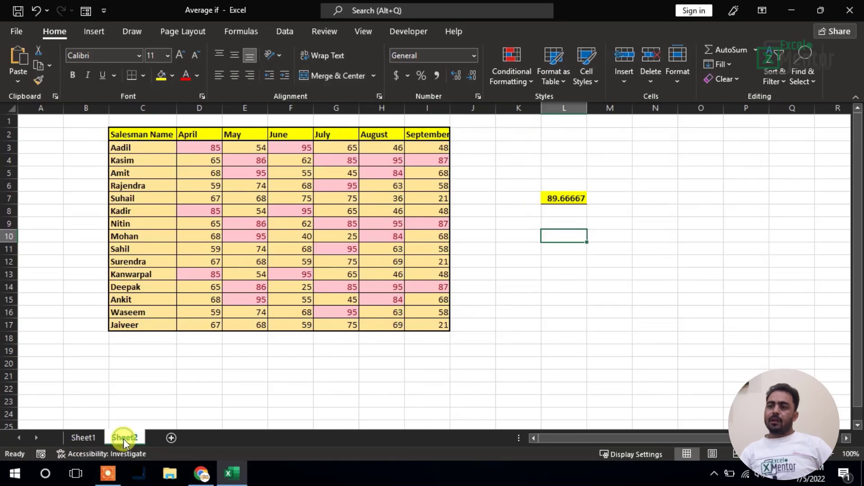
click(550, 323)
click(545, 245)
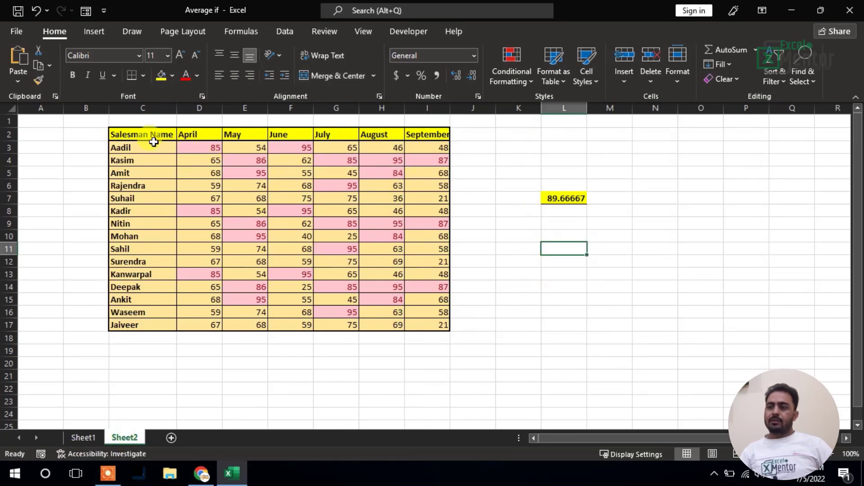
drag(153, 137, 150, 284)
drag(194, 135, 210, 287)
drag(290, 149, 307, 197)
drag(333, 161, 337, 238)
click(429, 287)
drag(203, 148, 430, 312)
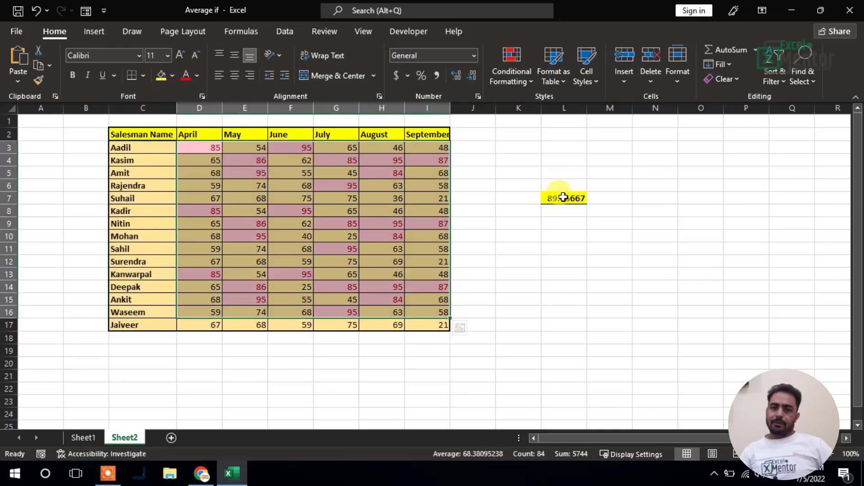
Inspect the AVERAGEIF formula in L7 on Sheet2 and the monthly values D3:I17 that it averages.
double_click(562, 199)
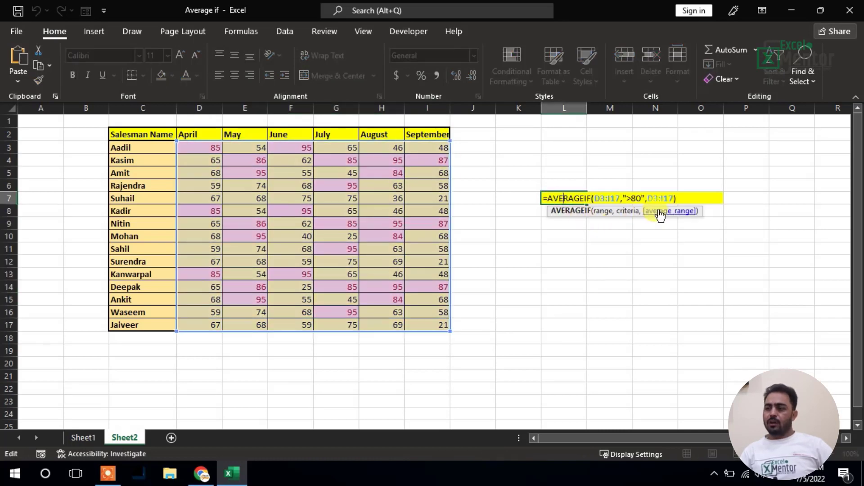
click(579, 272)
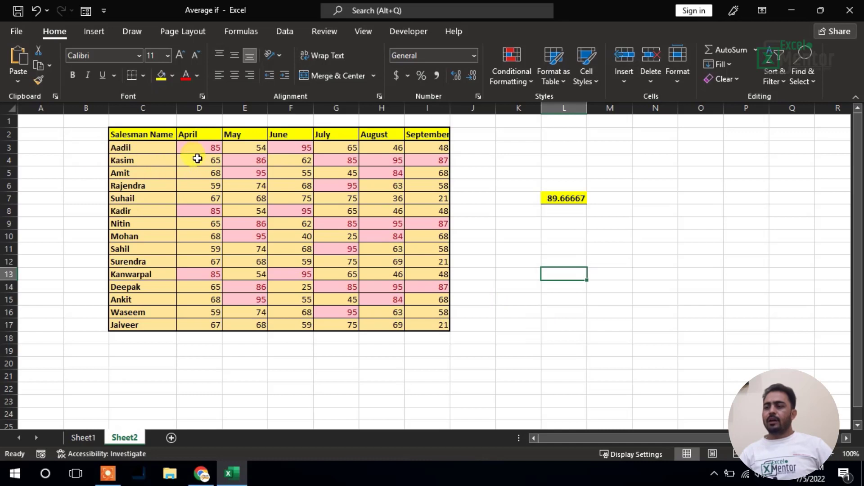
drag(199, 147, 436, 320)
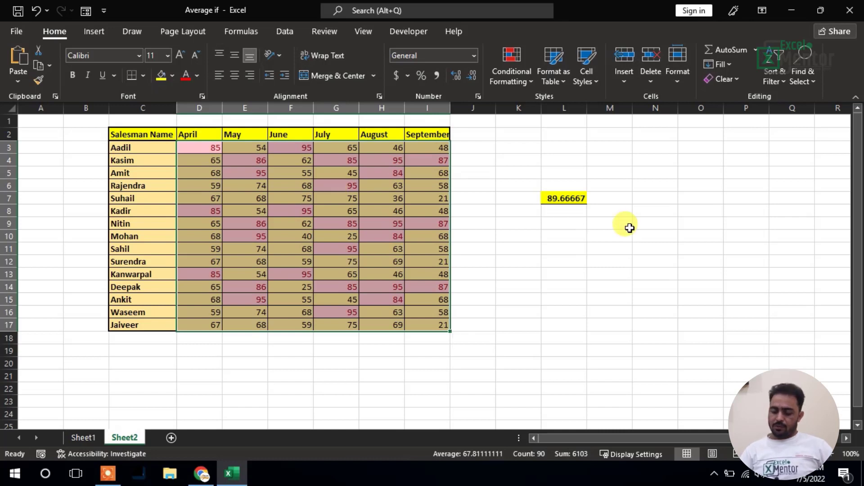
Start an AVERAGEIF formula in L12 with the monthly values D3:I17 as its range.
click(516, 249)
click(564, 263)
text(=averi)
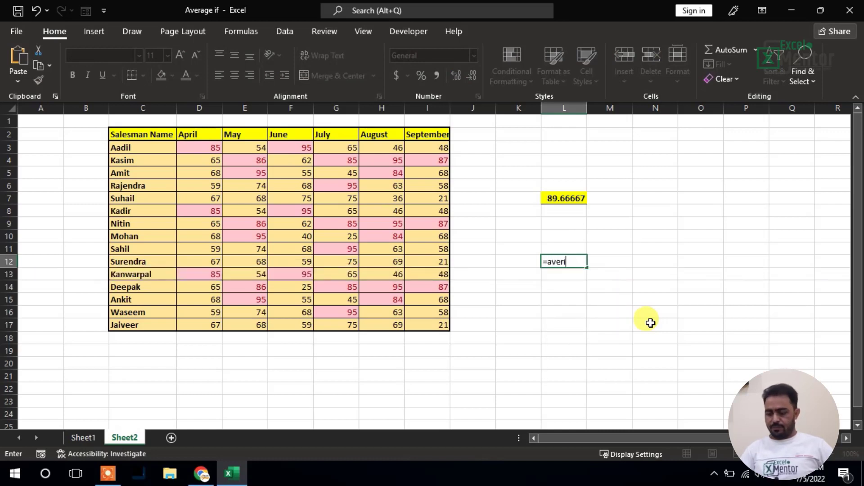
key(BackSpace)
text(avera)
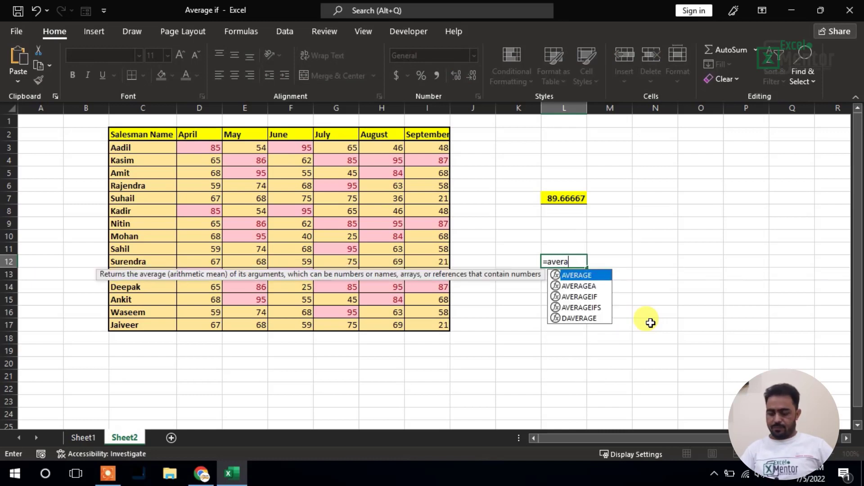
text(geif)
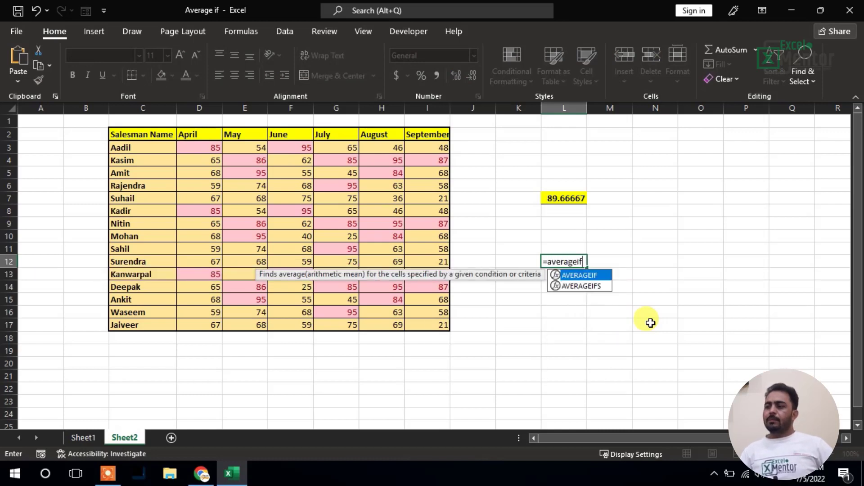
key(Tab)
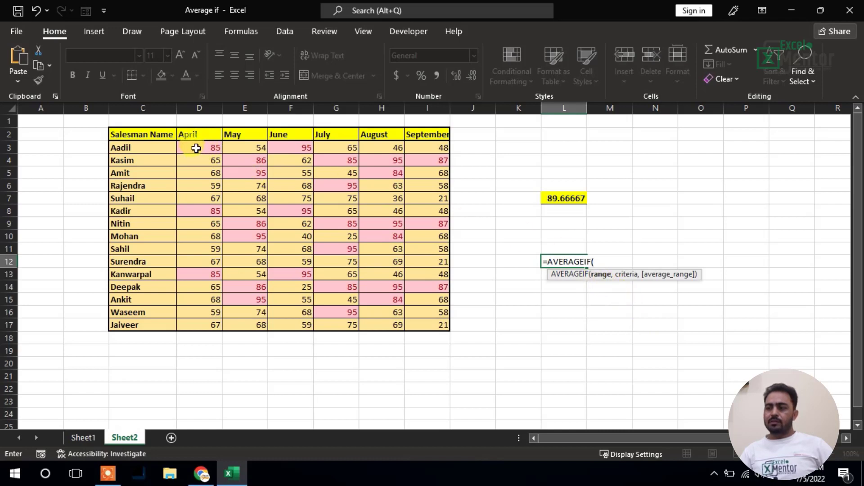
drag(197, 148, 443, 322)
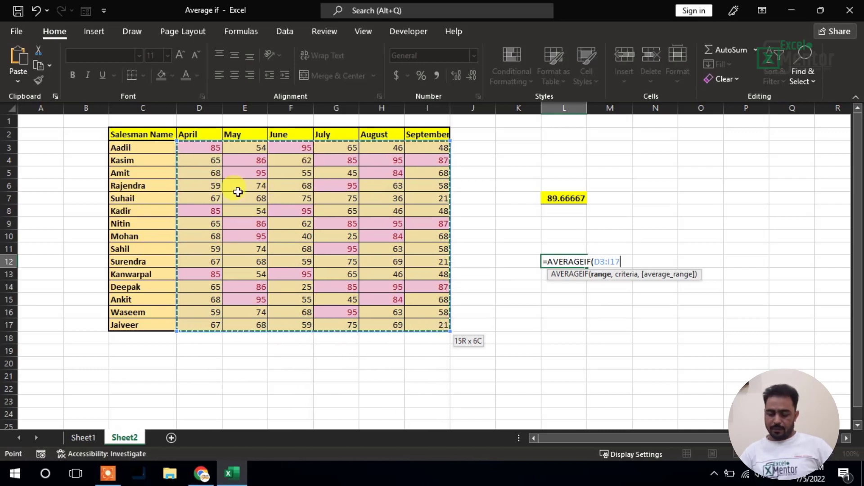
text(,)
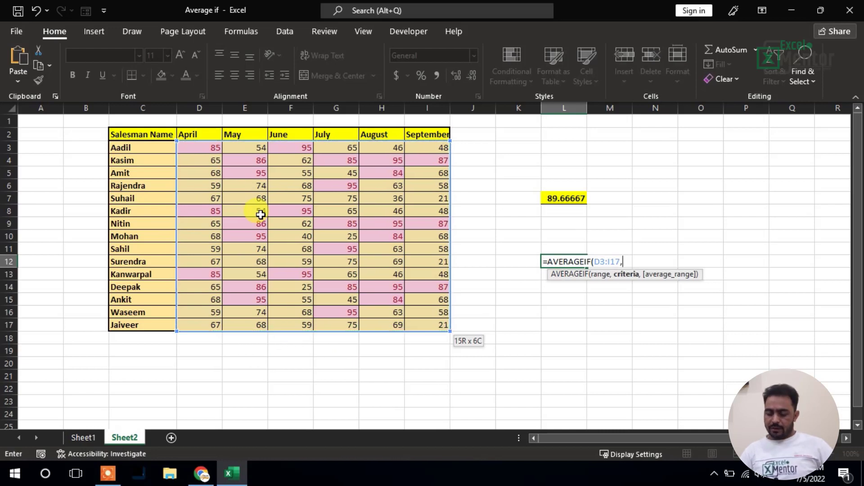
Complete the L12 formula with the criterion ">80" and D3:I17 as the average range.
text(">)
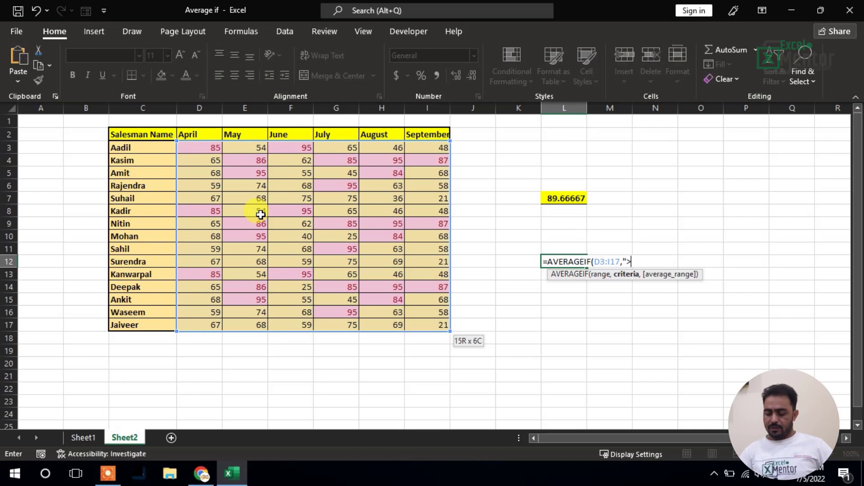
text(80>)
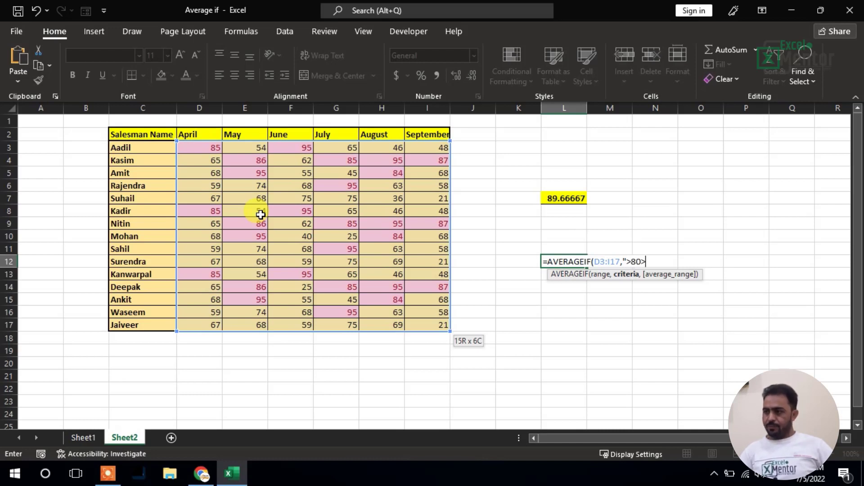
key(BackSpace)
text(")
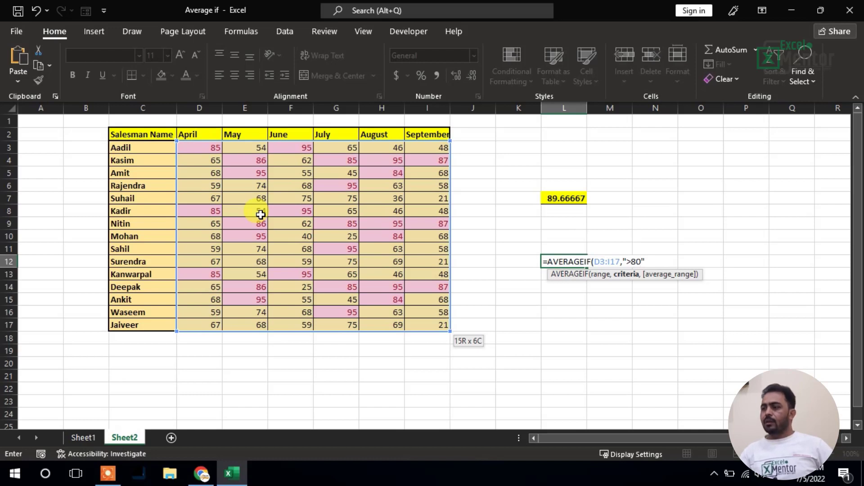
text(,)
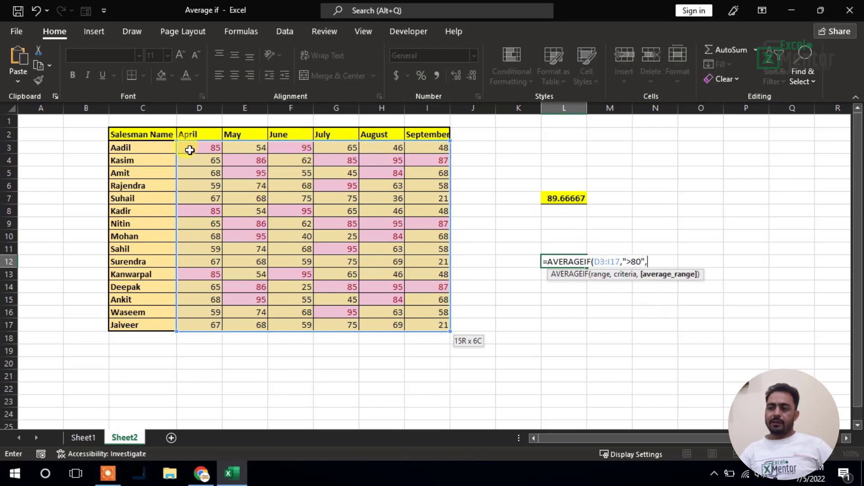
drag(188, 148, 433, 323)
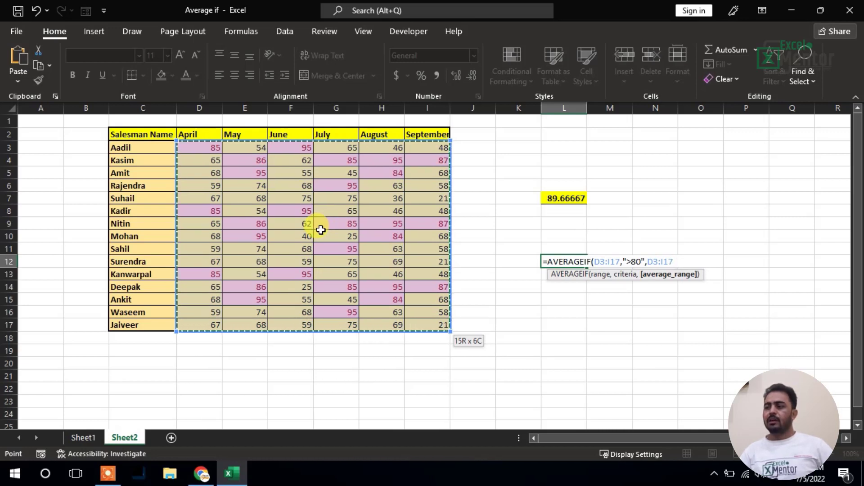
key(Return)
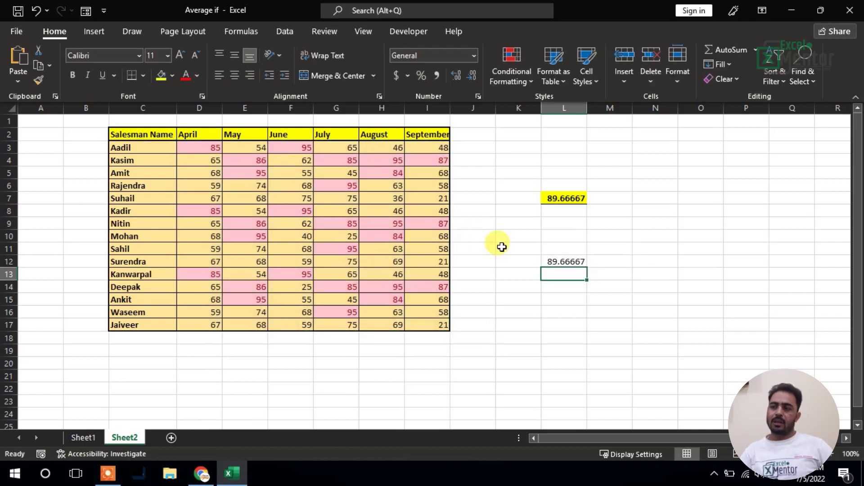
Select L12 together with all pink-highlighted monthly values above 80 in D3:I17 to check their average against the formula.
click(566, 261)
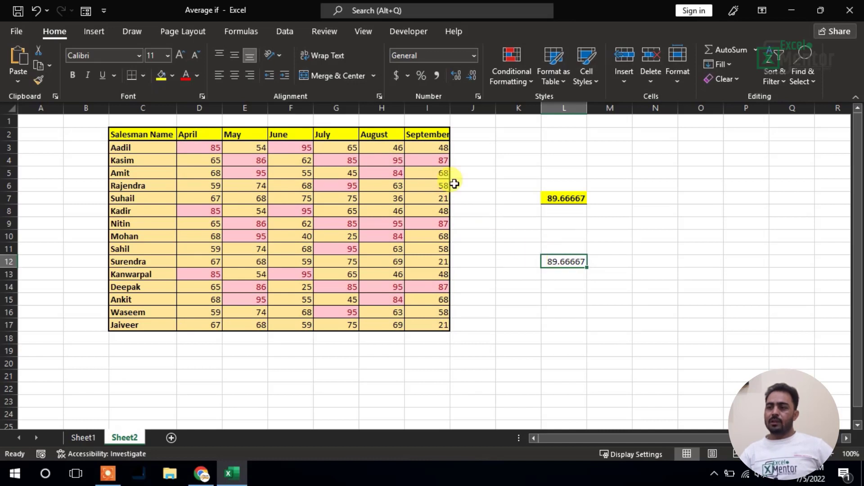
ctrl+click(198, 148)
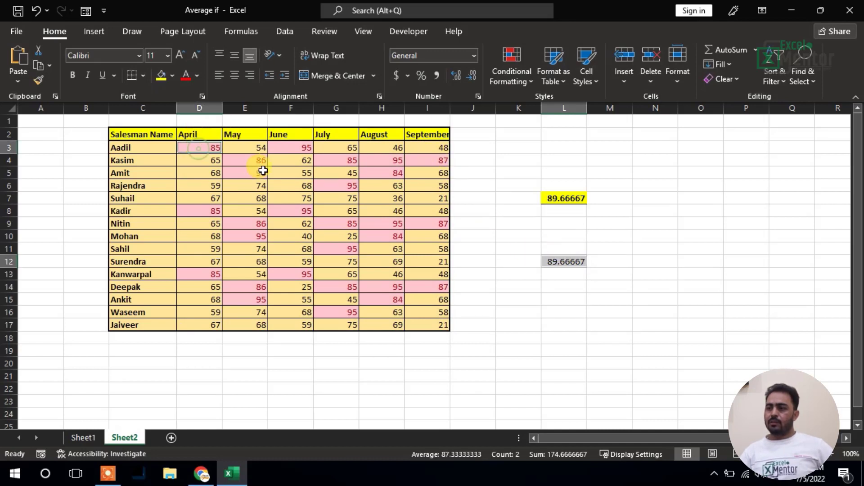
drag(246, 160, 245, 173)
ctrl+click(299, 149)
ctrl+click(342, 160)
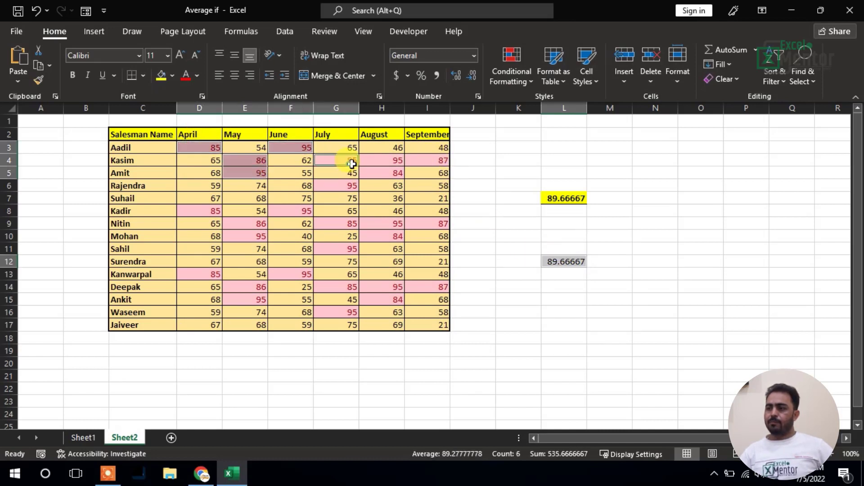
drag(388, 161, 387, 173)
ctrl+click(428, 160)
ctrl+click(342, 186)
ctrl+click(202, 210)
drag(248, 224, 248, 236)
ctrl+click(342, 224)
ctrl+click(396, 224)
ctrl+click(427, 223)
ctrl+click(387, 236)
ctrl+click(342, 249)
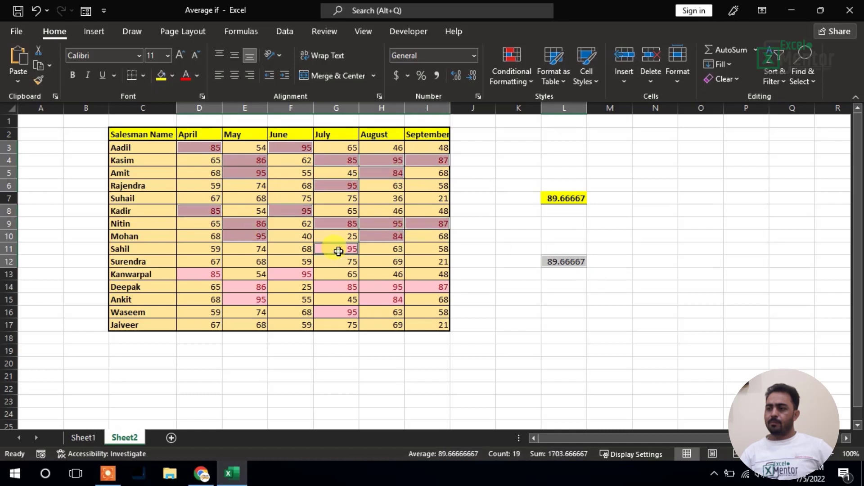
ctrl+click(297, 275)
ctrl+click(211, 275)
drag(246, 287, 245, 299)
ctrl+click(343, 288)
ctrl+click(350, 314)
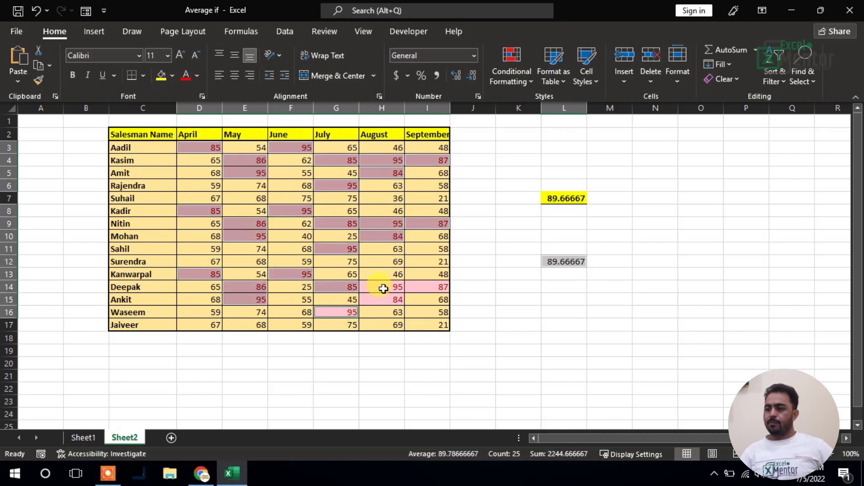
drag(386, 287, 388, 298)
ctrl+click(437, 287)
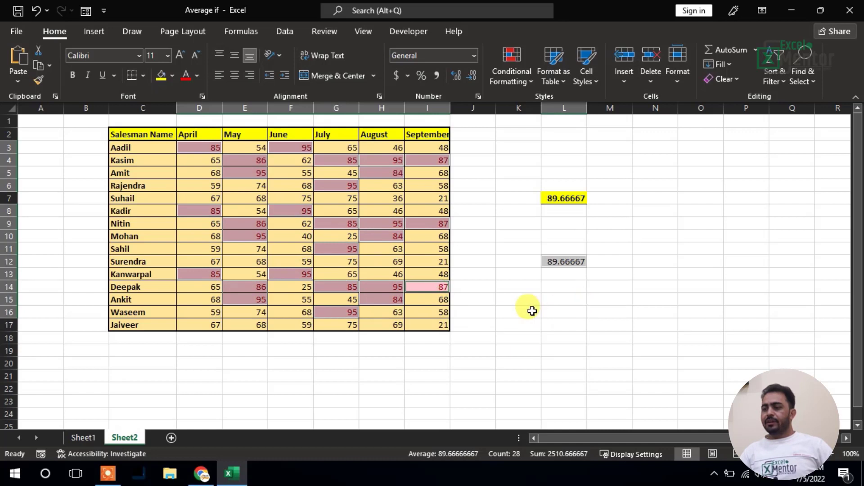